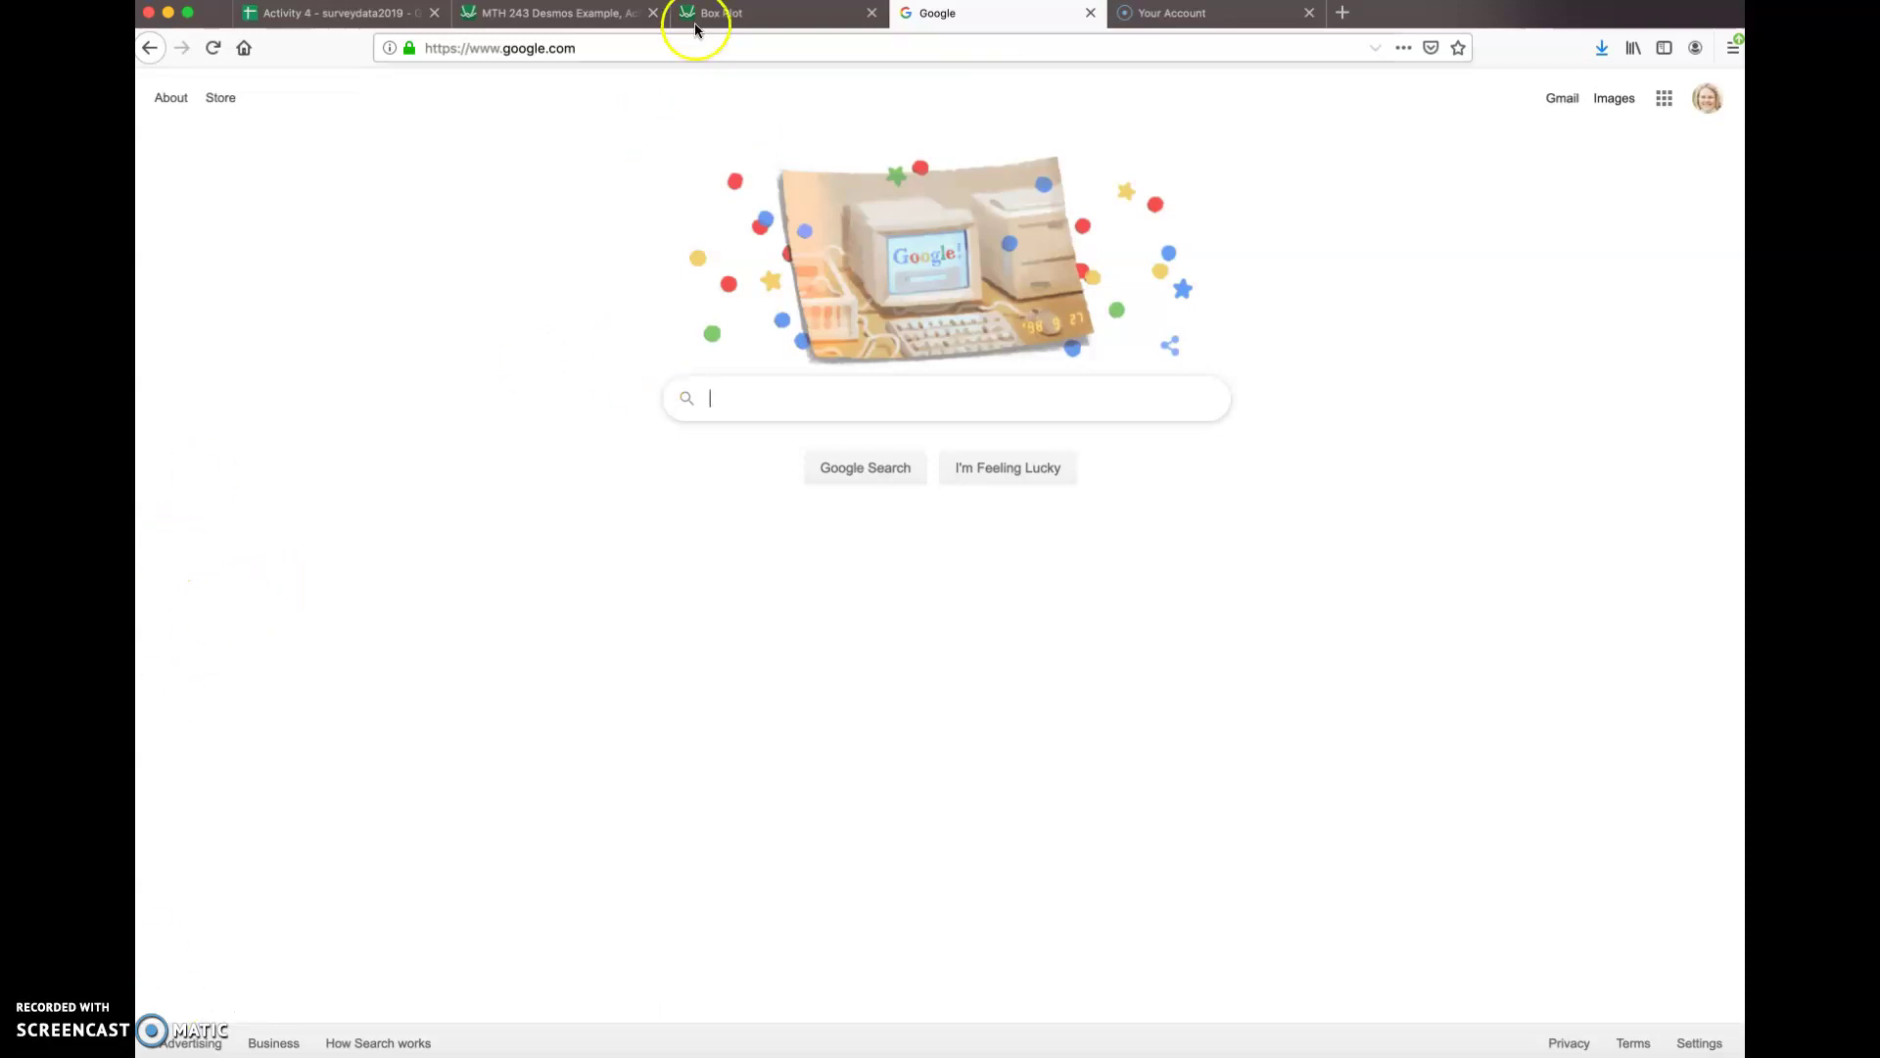
# Step: Go to desmos.com in Firefox and start a new blank graph
pyautogui.click(710, 48)
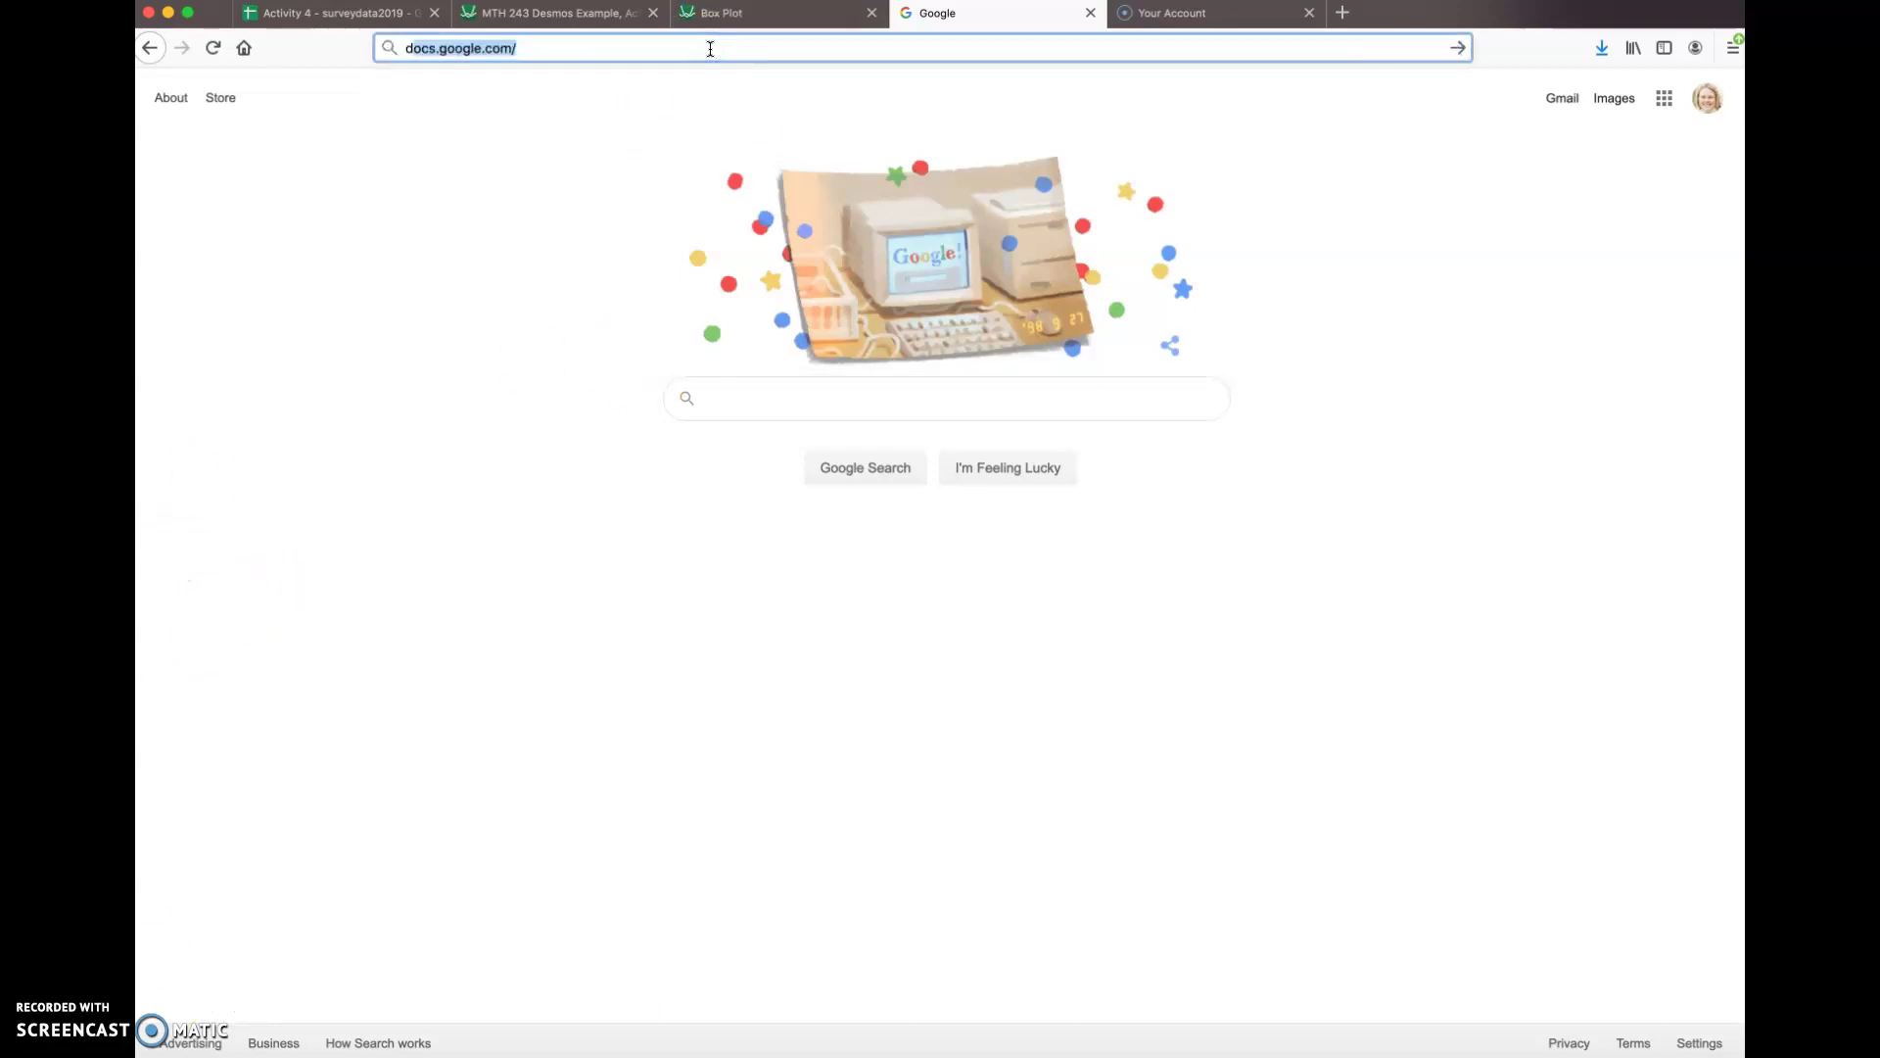
pyautogui.write('desmos.com')
pyautogui.press('Return')
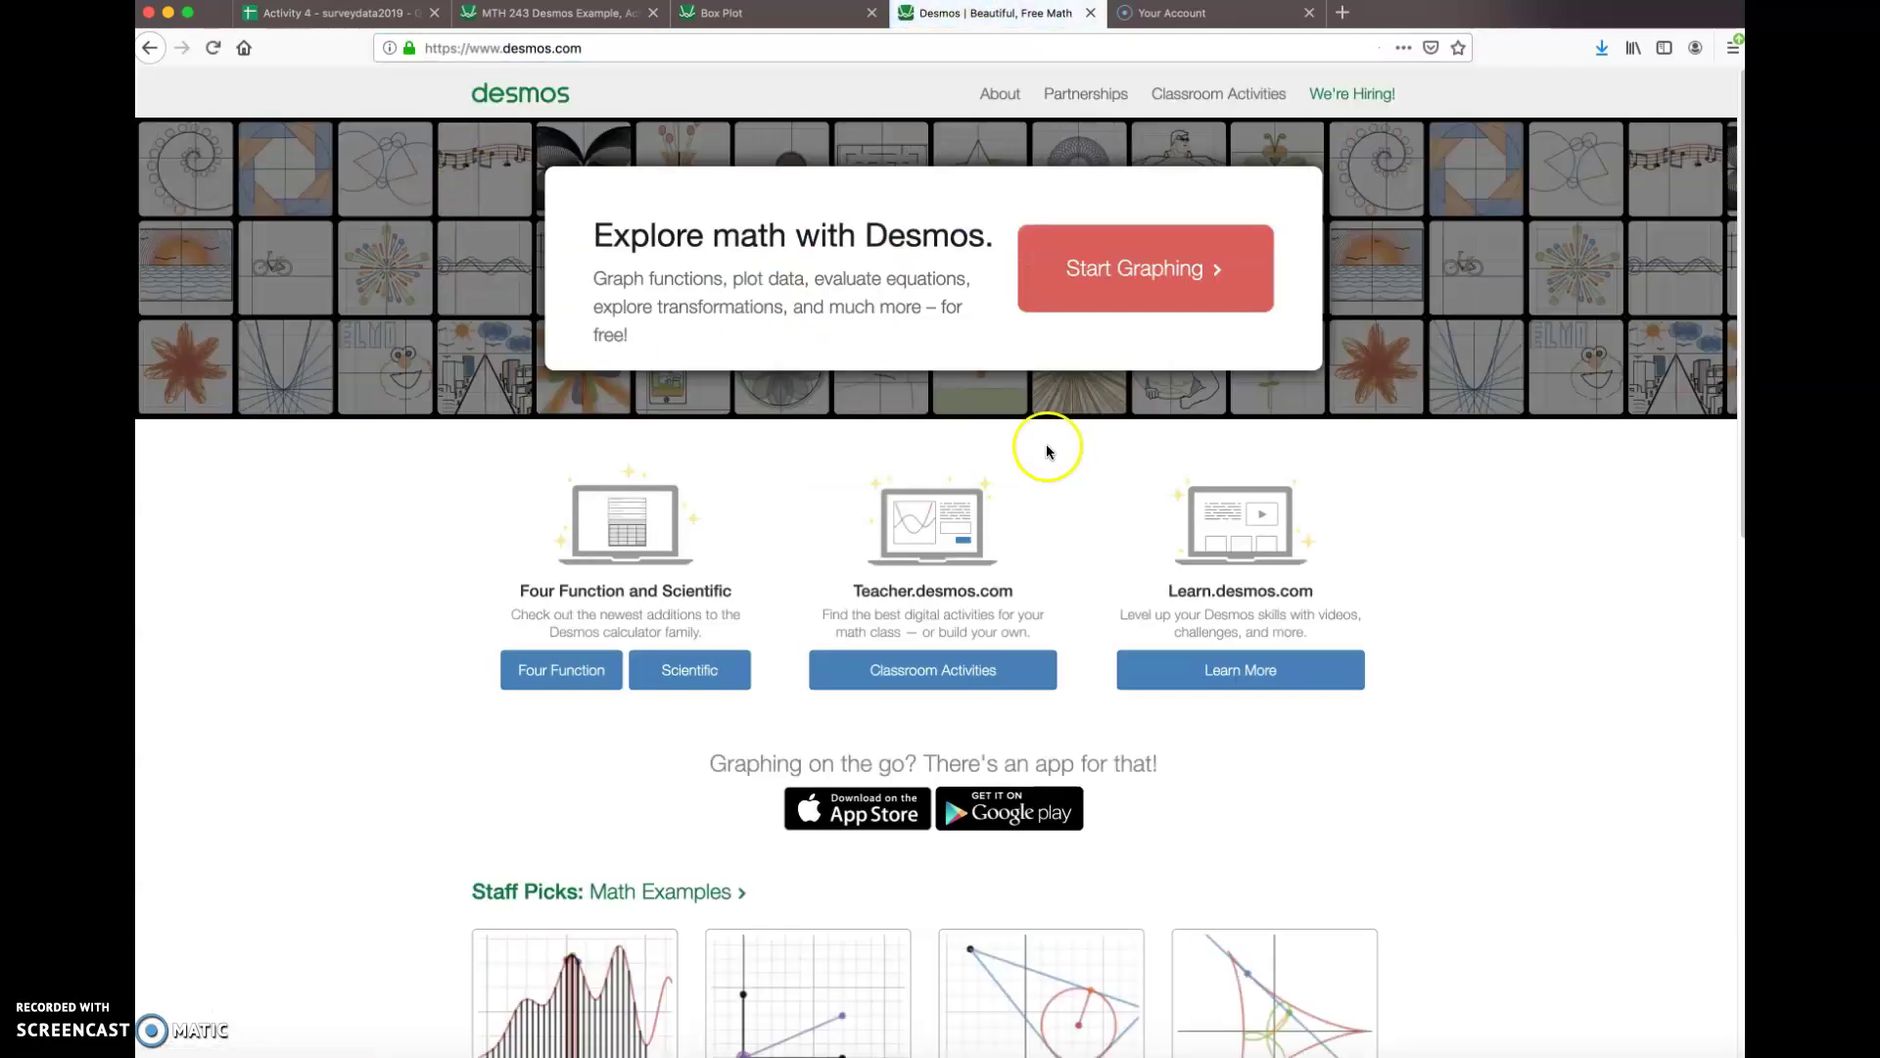
pyautogui.click(1194, 275)
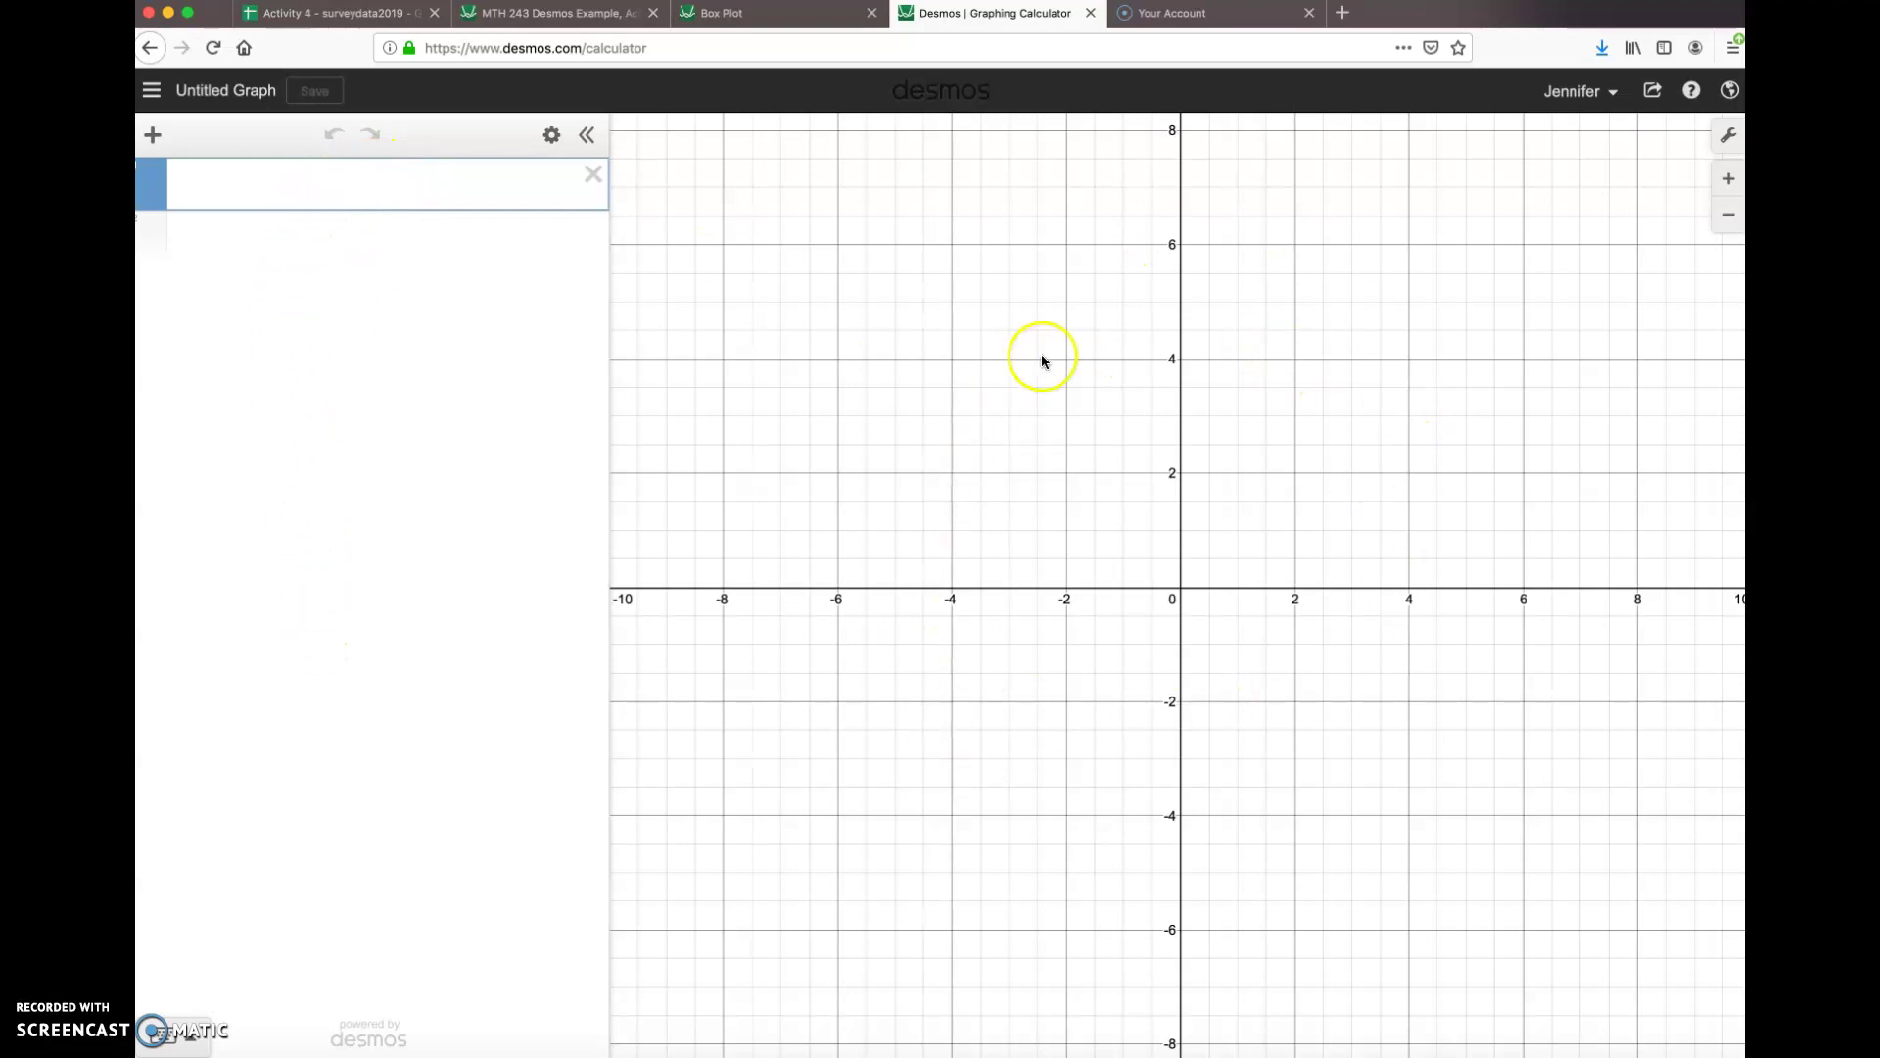
# Step: Show the keypad's statistics functions: mean, median, quartile, stdev and stdevp
pyautogui.click(194, 1042)
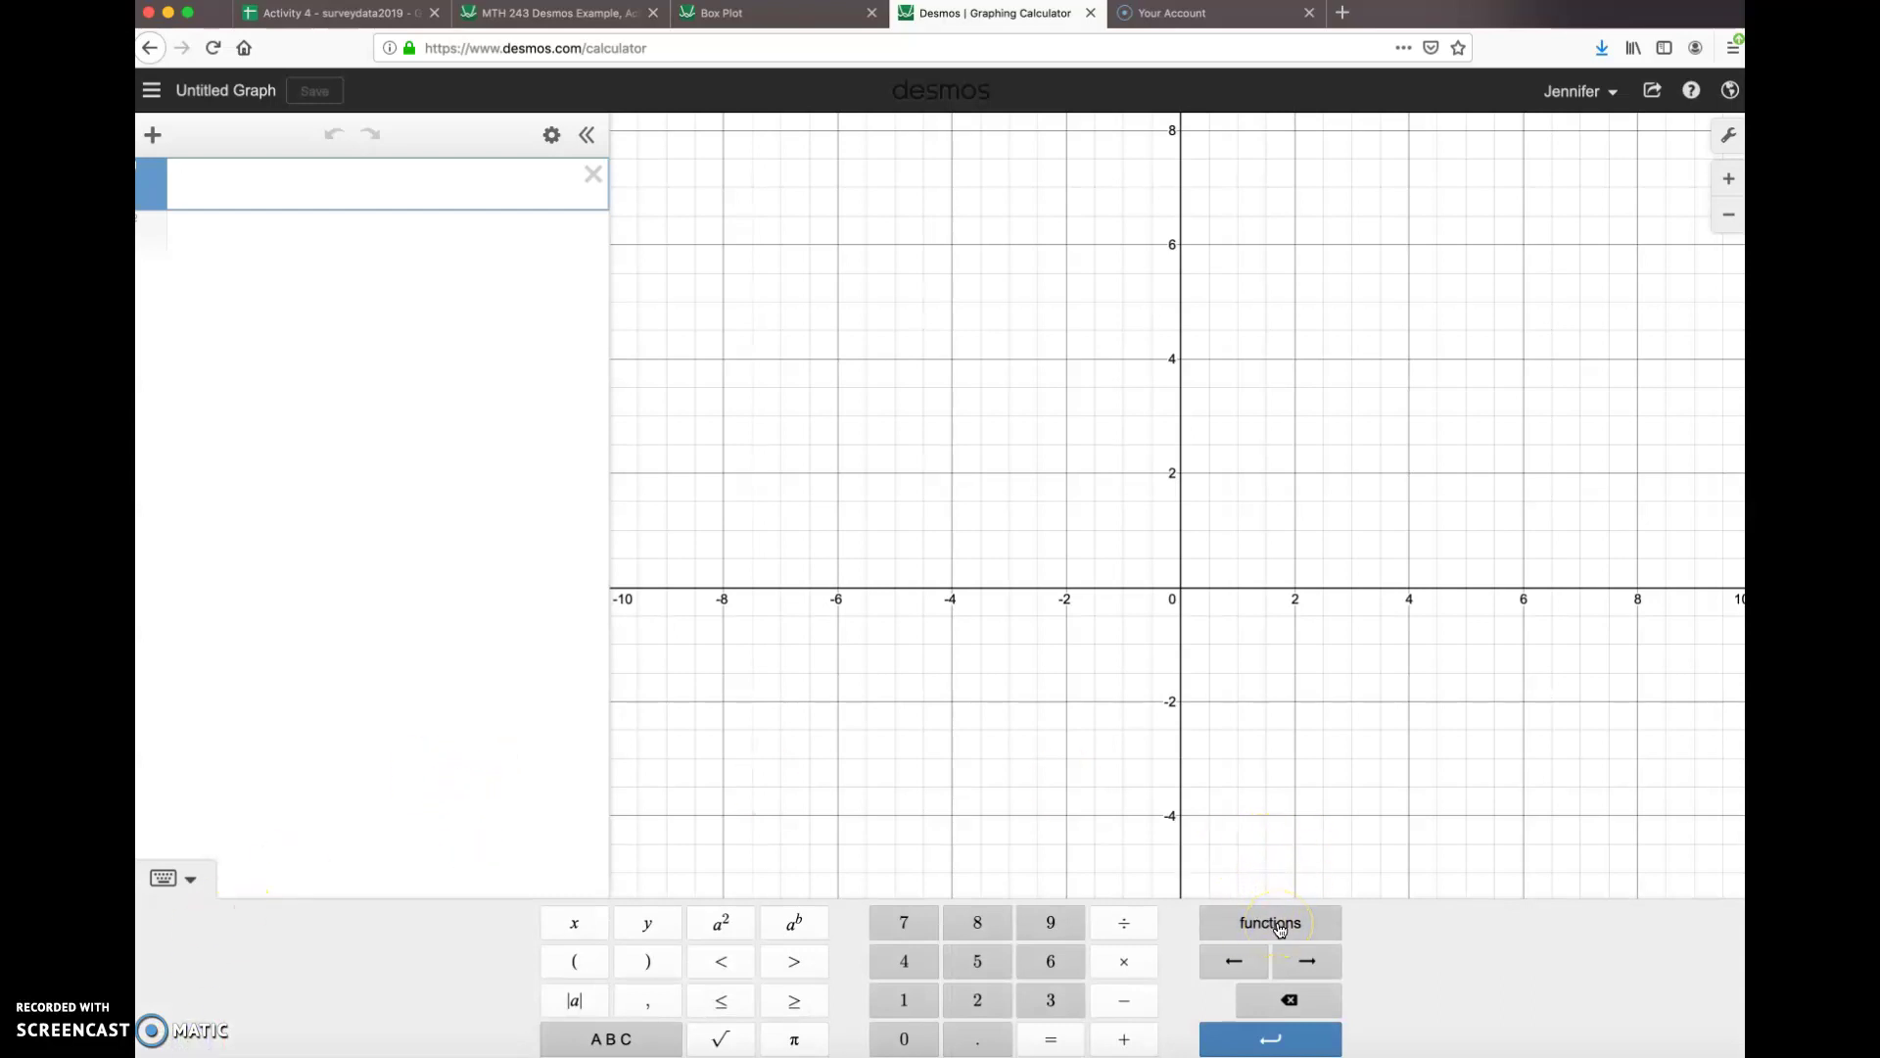
pyautogui.click(1280, 926)
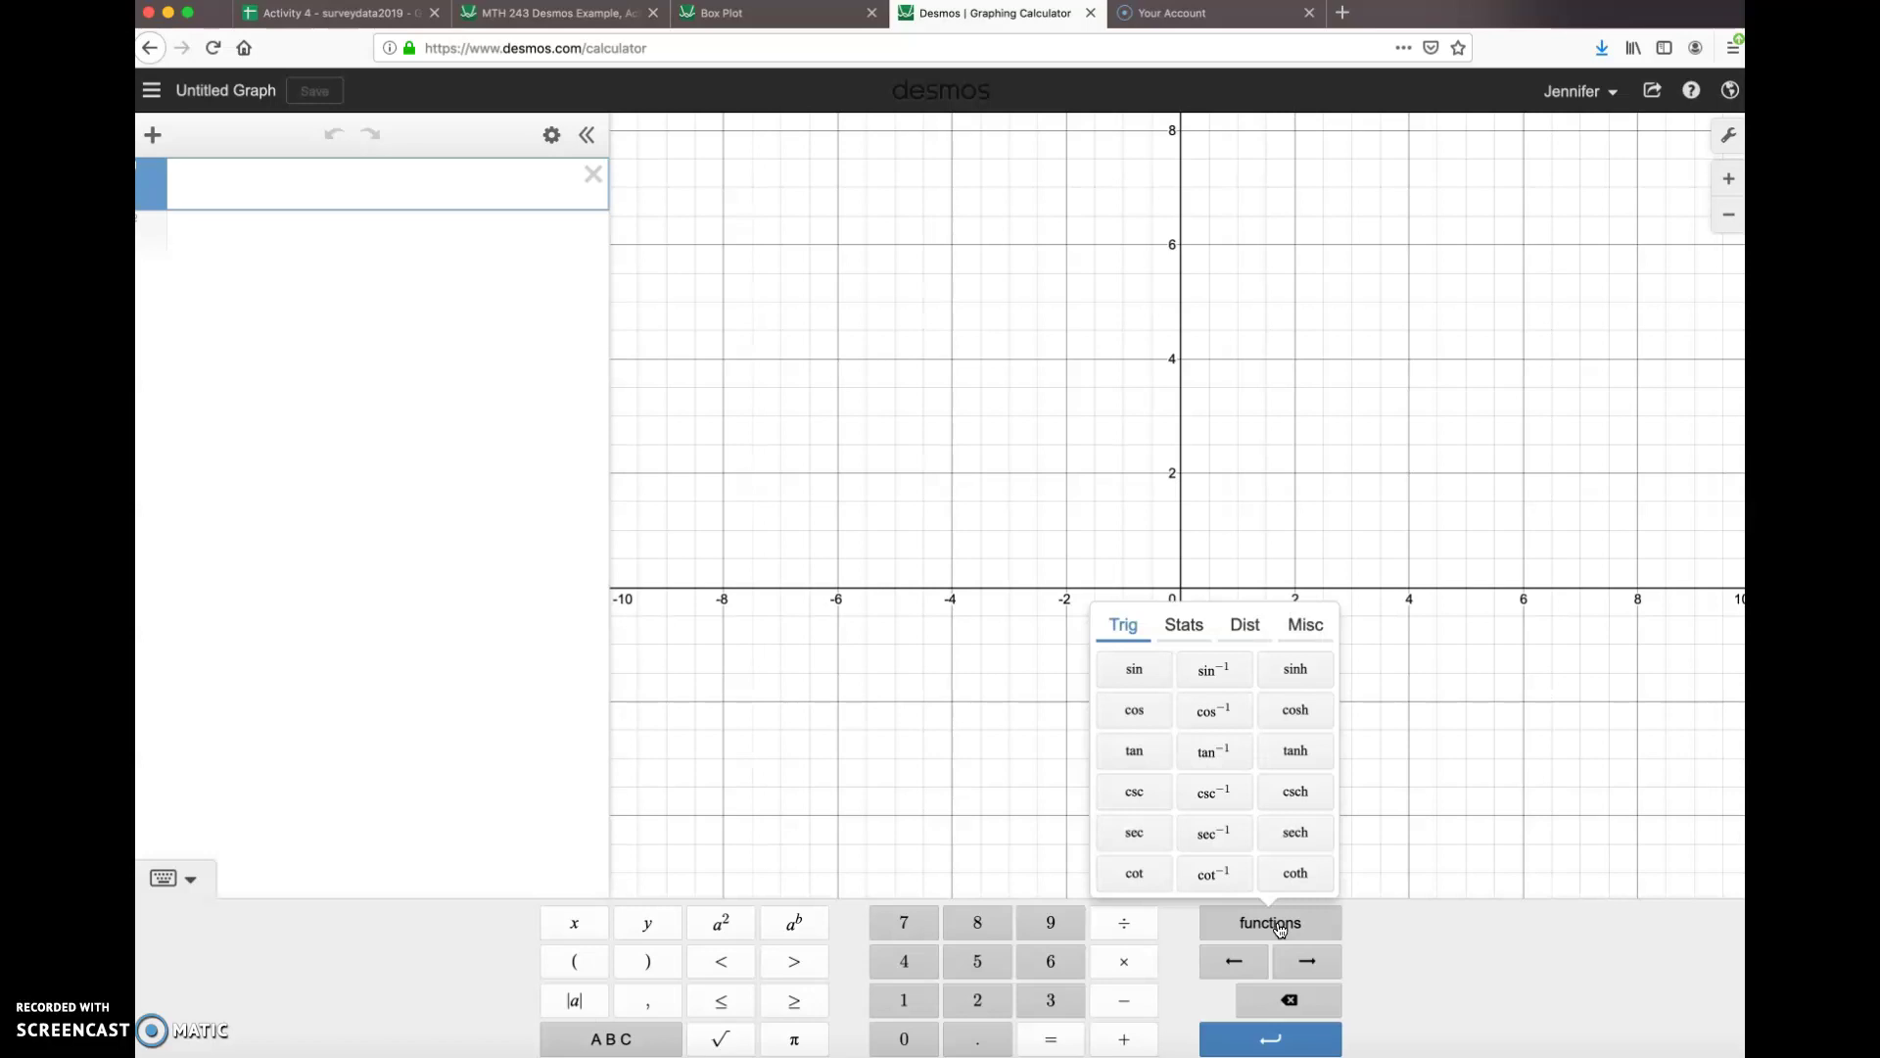
pyautogui.click(1194, 628)
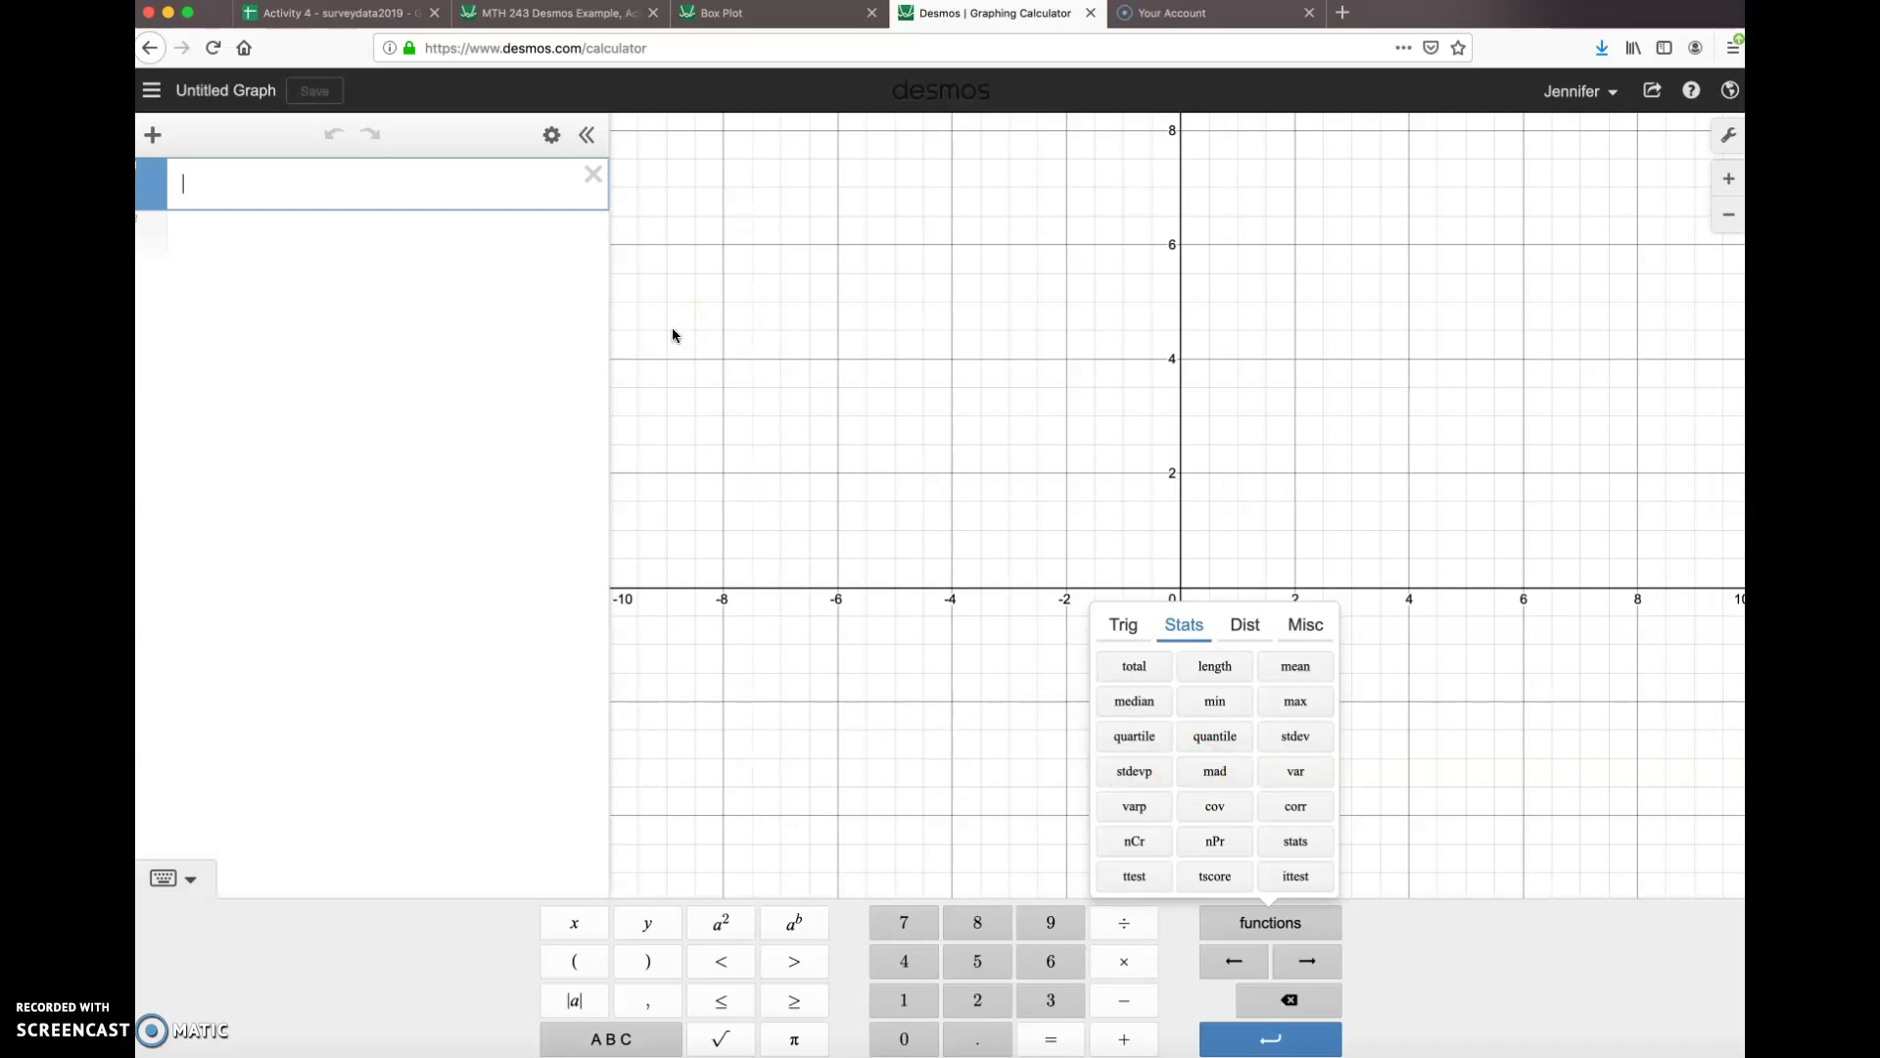
pyautogui.click(409, 232)
# Step: Return to the MTH 243 Desmos Example graph and select the boxplot(A) expression
pyautogui.click(563, 13)
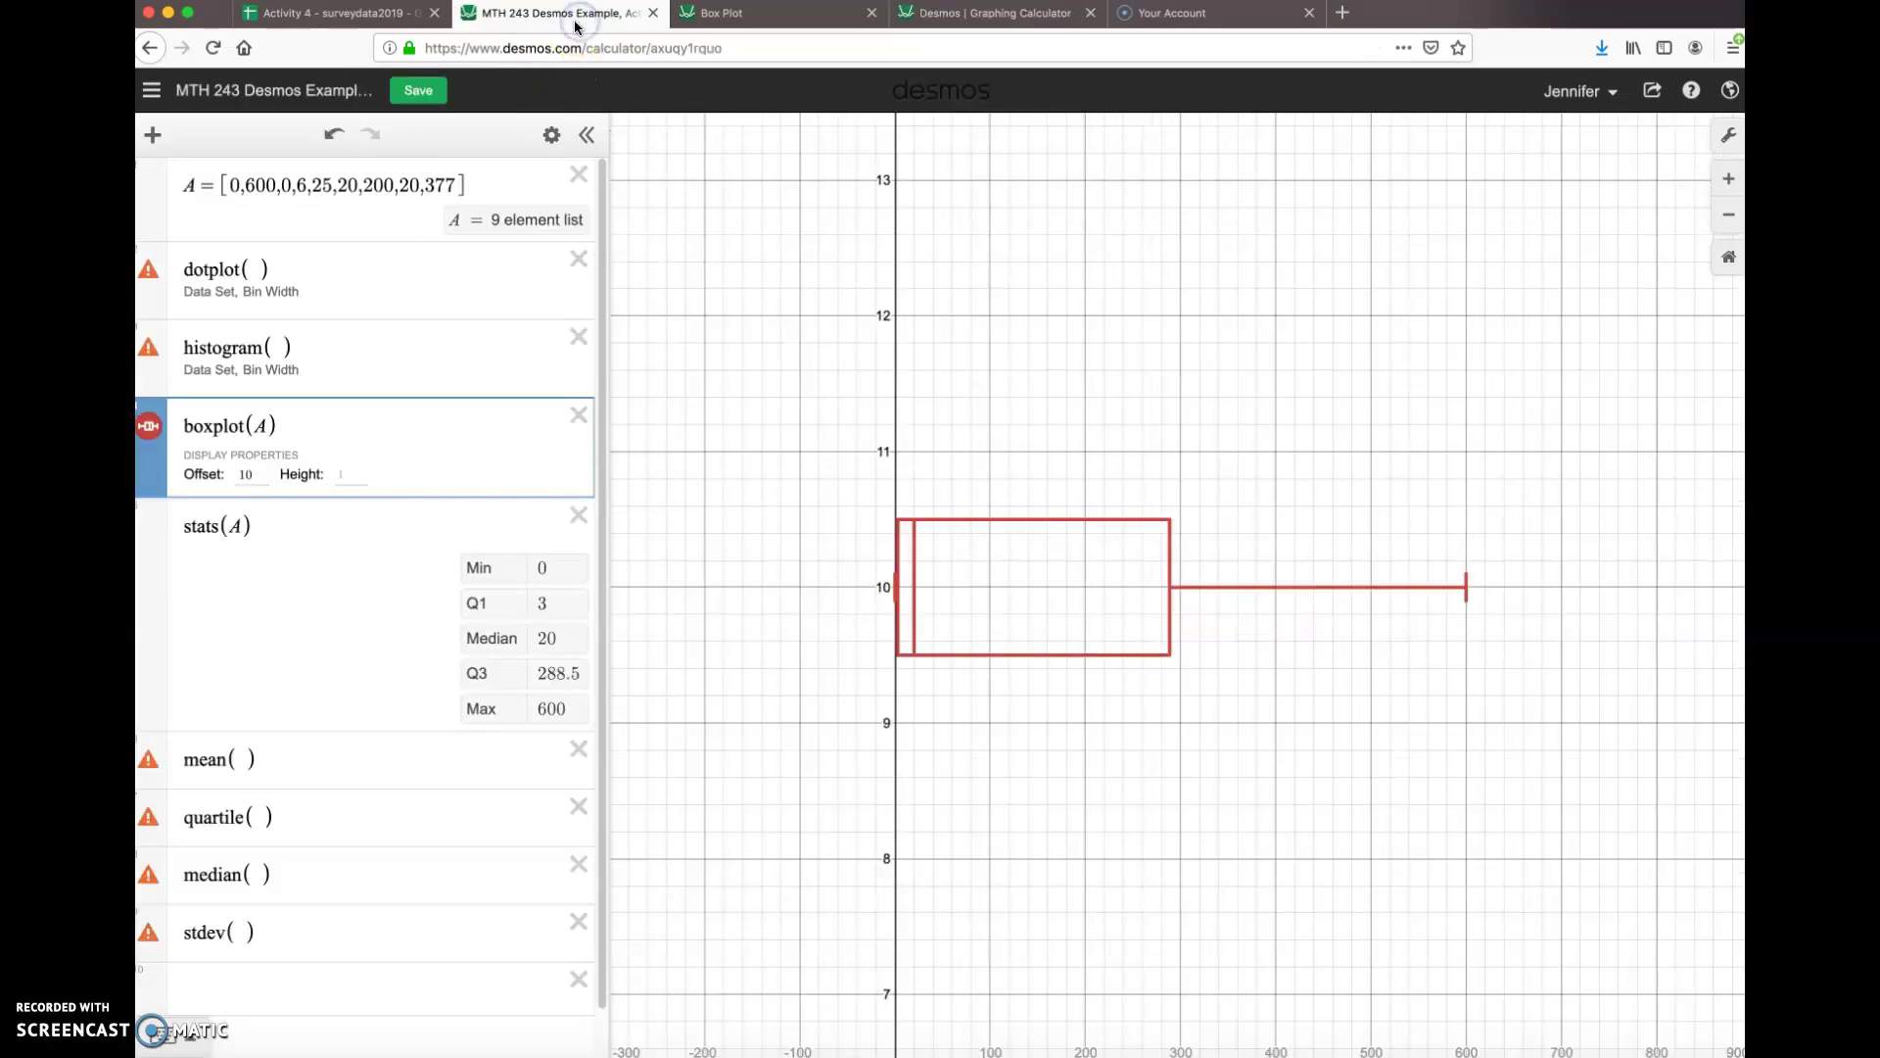
pyautogui.click(413, 495)
pyautogui.click(453, 433)
# Step: Copy the eleven keys values in H2:H12 of the survey data sheet
pyautogui.click(333, 18)
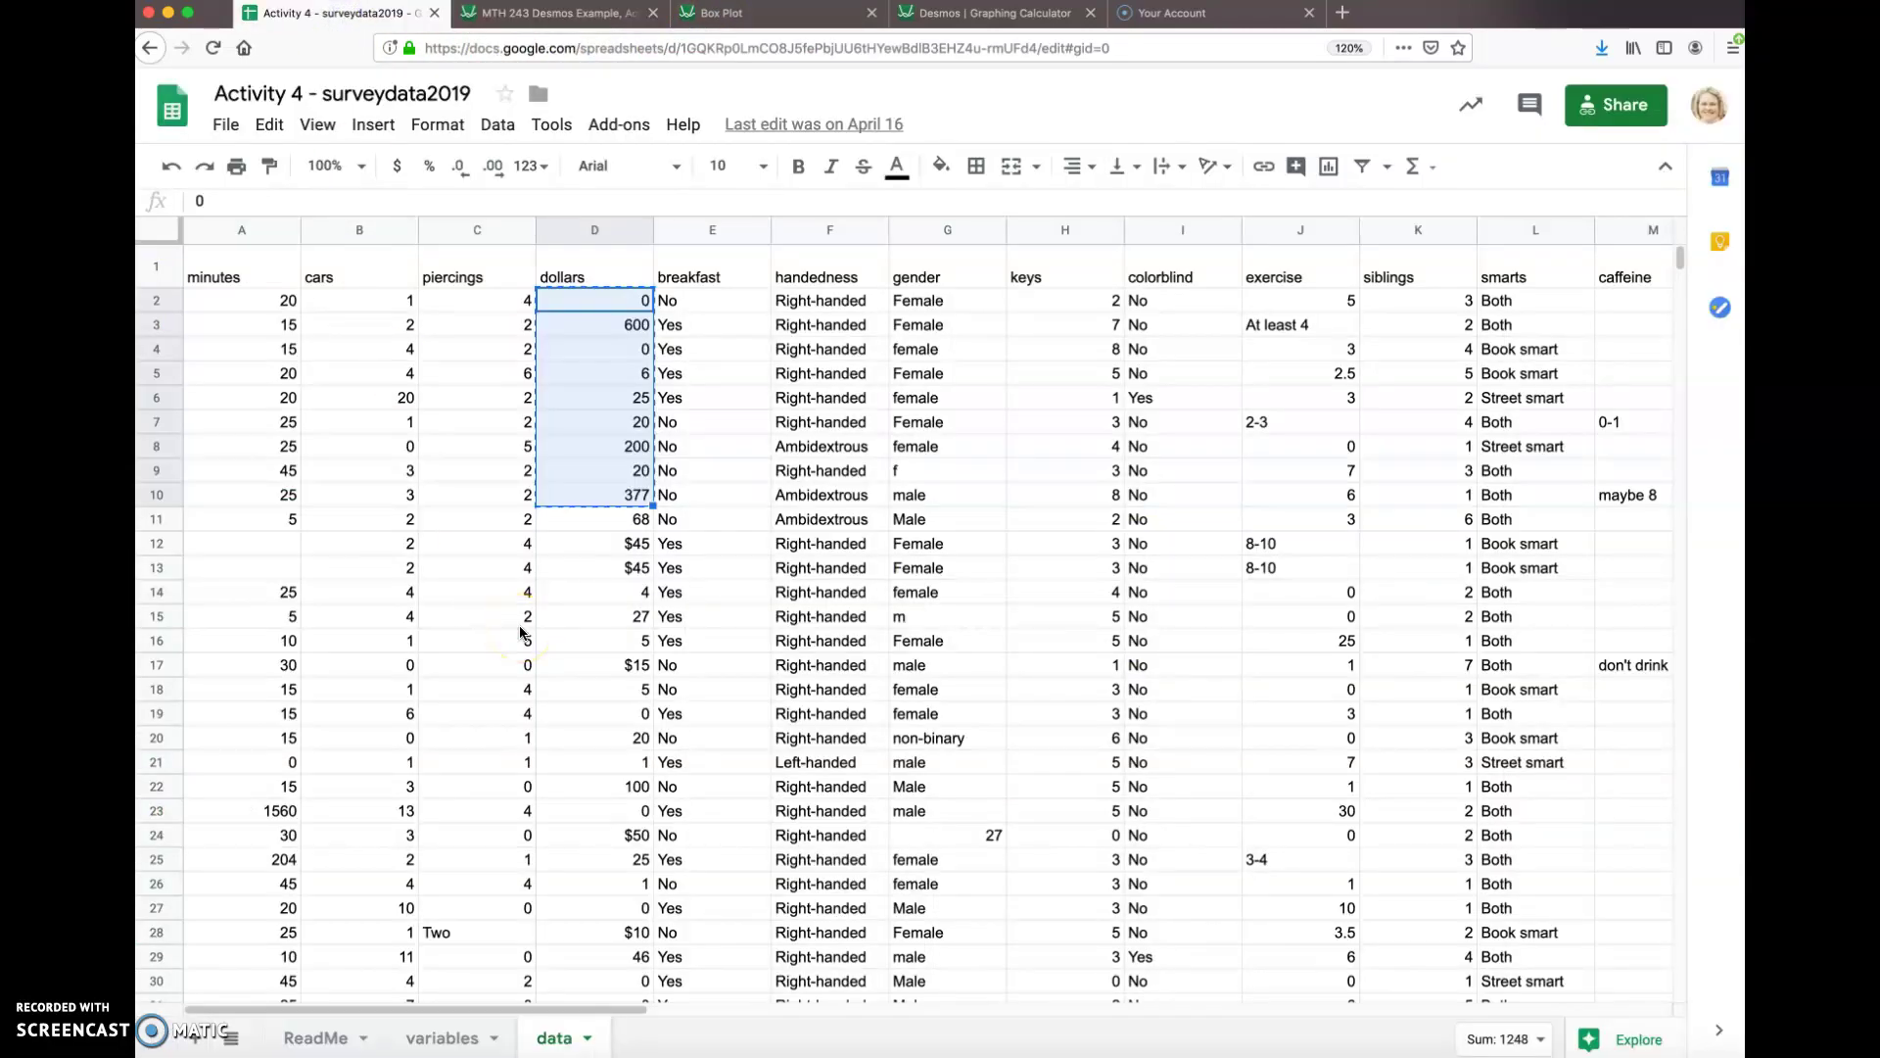
pyautogui.click(502, 380)
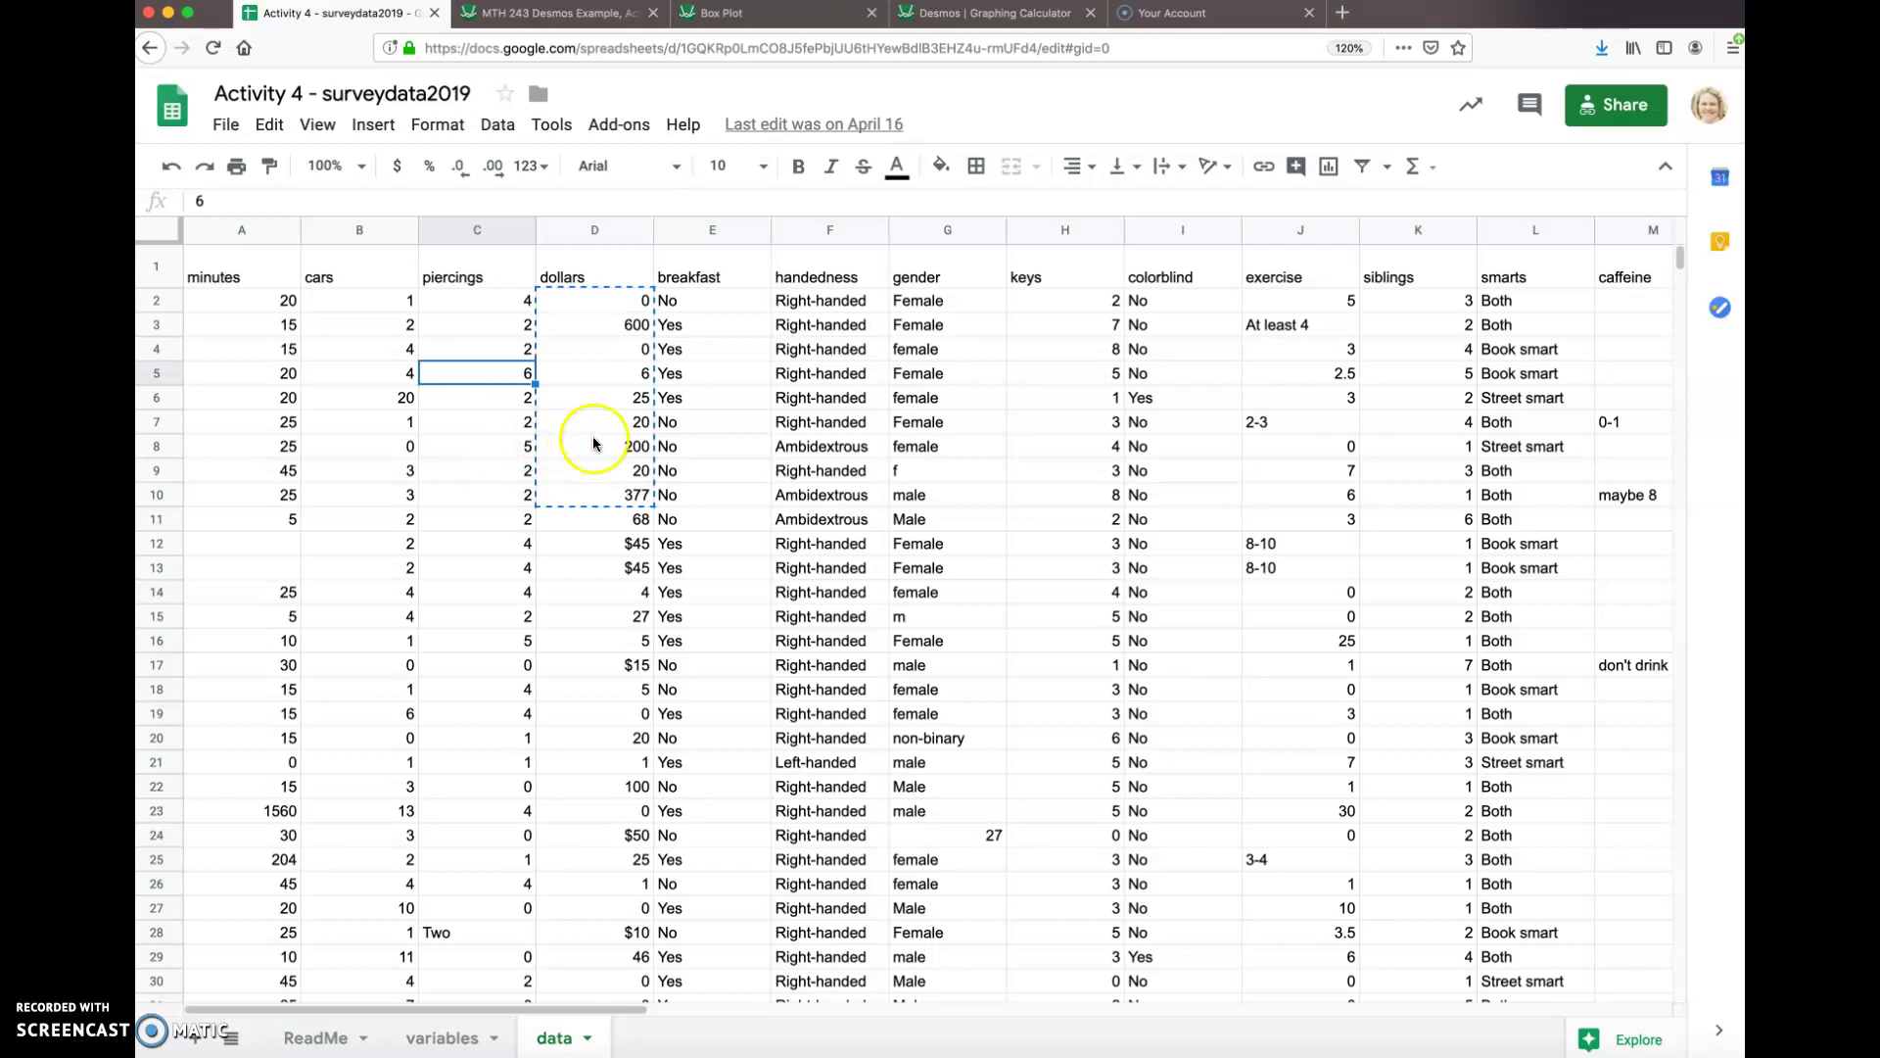
pyautogui.click(1072, 303)
pyautogui.moveTo(1072, 303); pyautogui.dragTo(1091, 551)
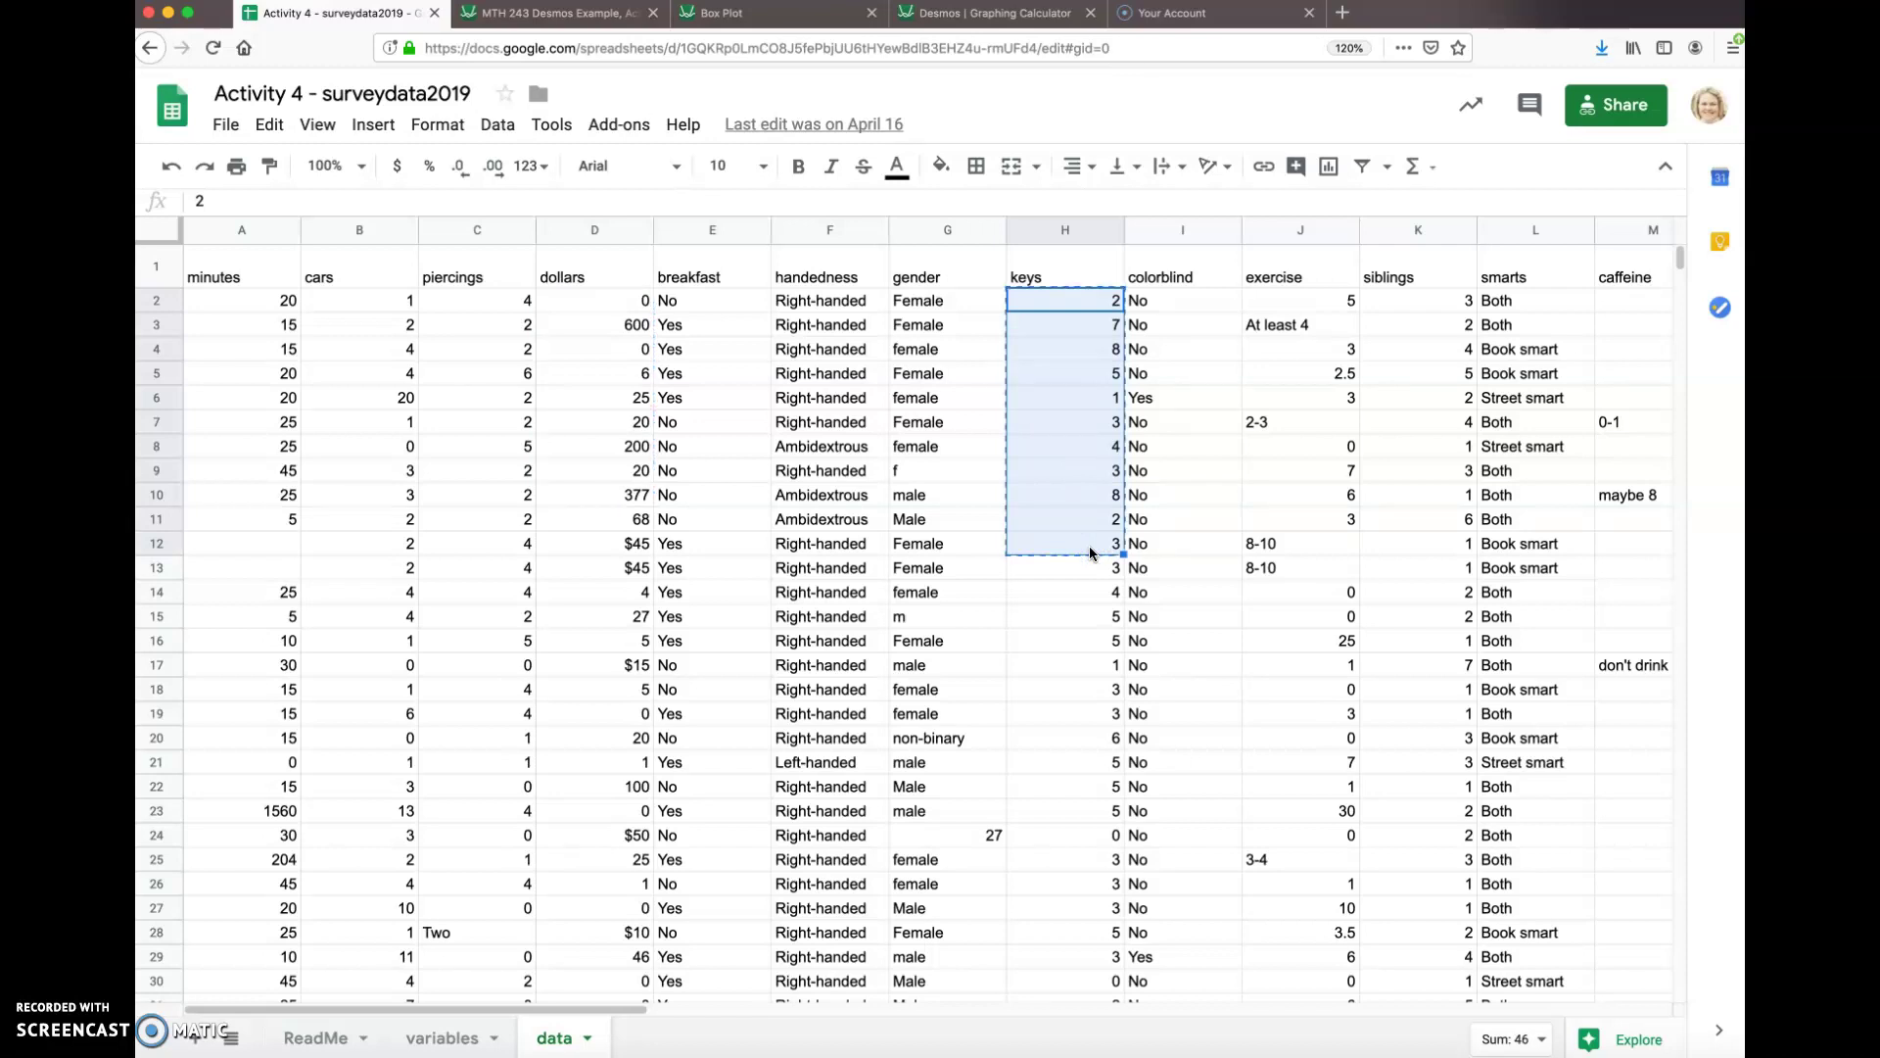
pyautogui.press('super+c')
pyautogui.click(618, 169)
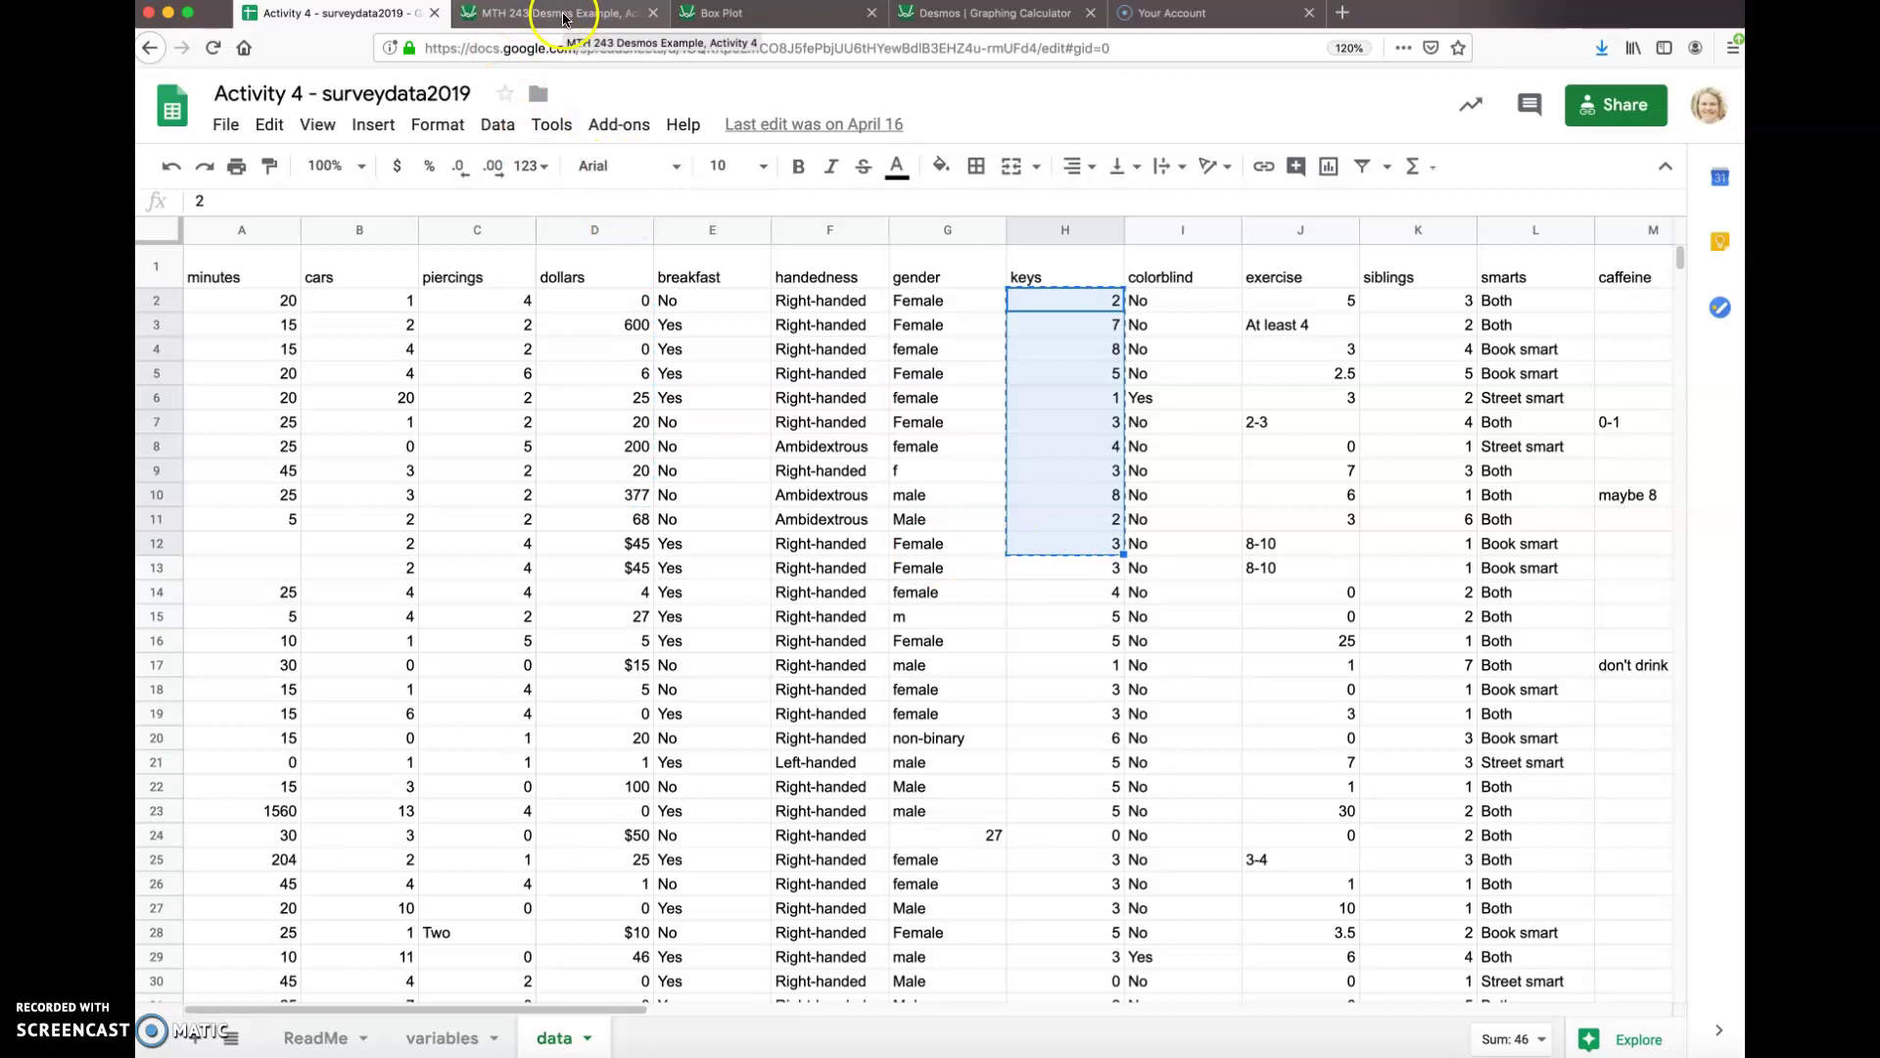
# Step: Delete the old data list A and add several empty expression rows
pyautogui.click(565, 15)
pyautogui.moveTo(480, 186); pyautogui.dragTo(171, 174)
pyautogui.press('BackSpace')
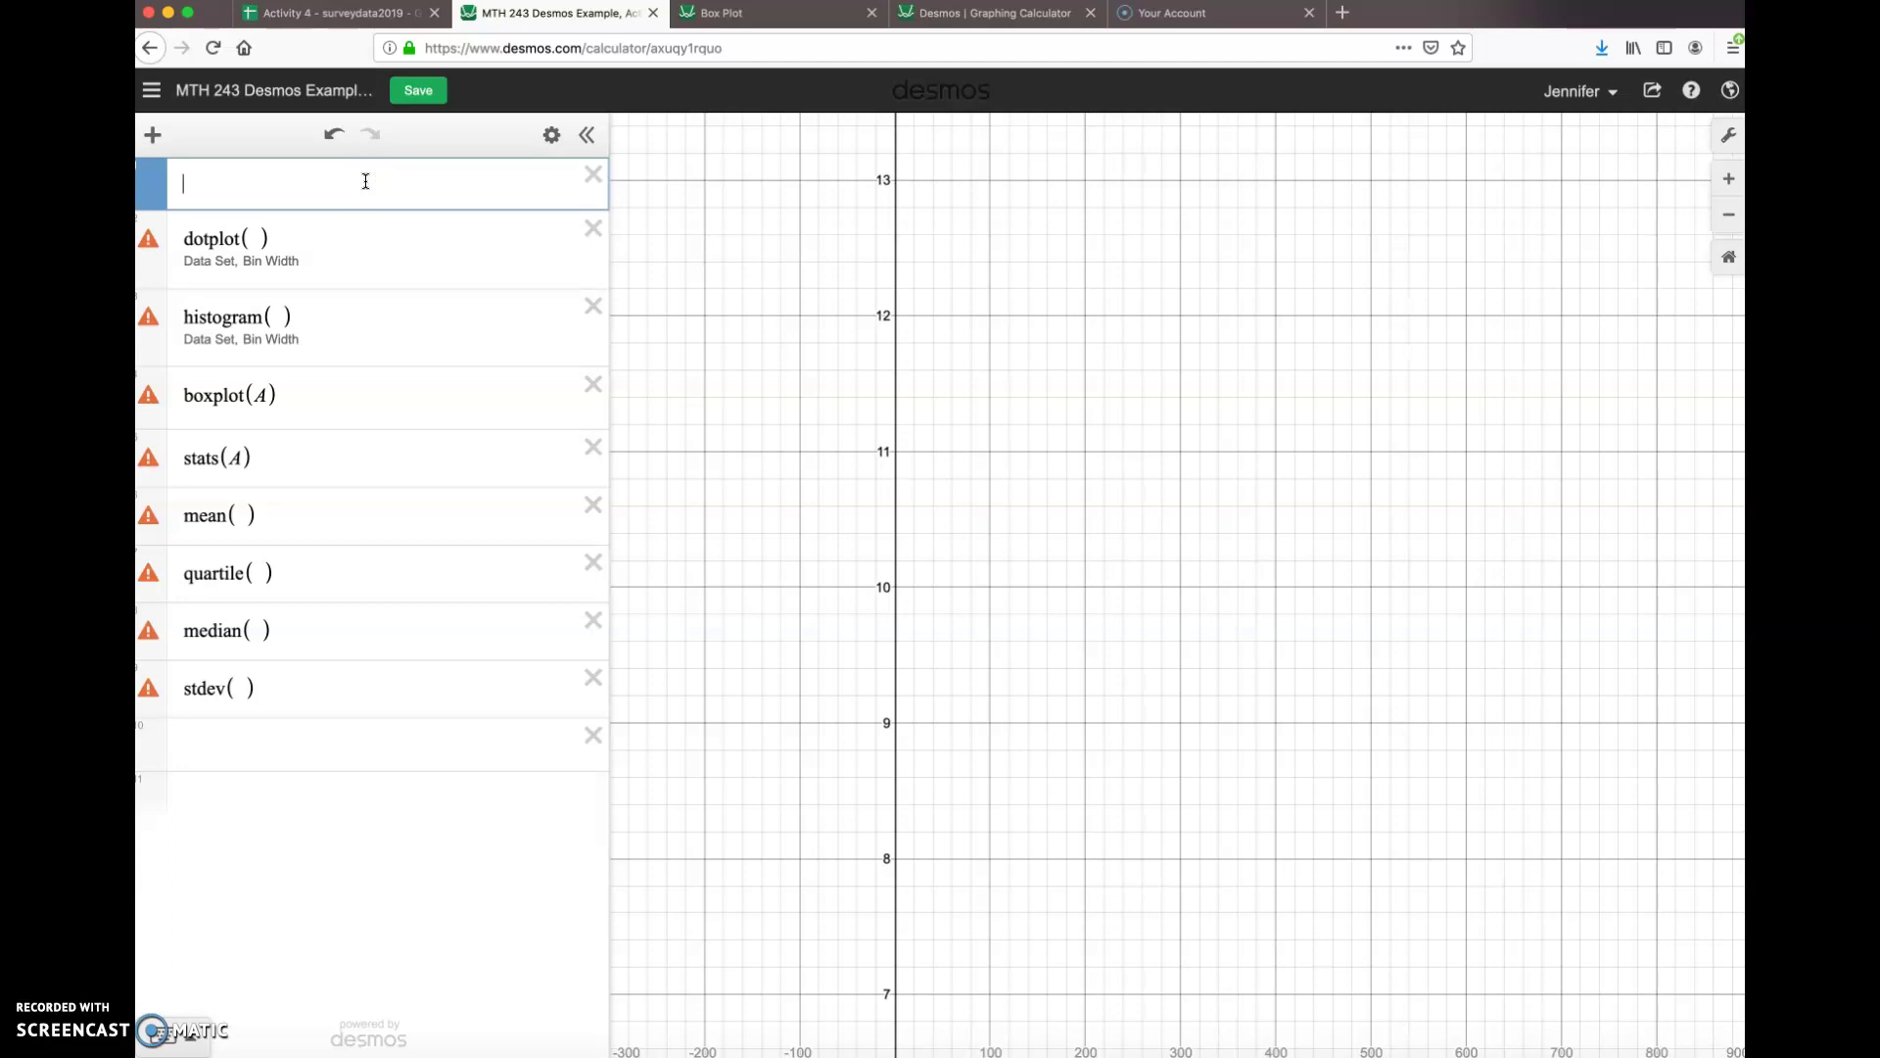
pyautogui.click(357, 727)
pyautogui.click(315, 799)
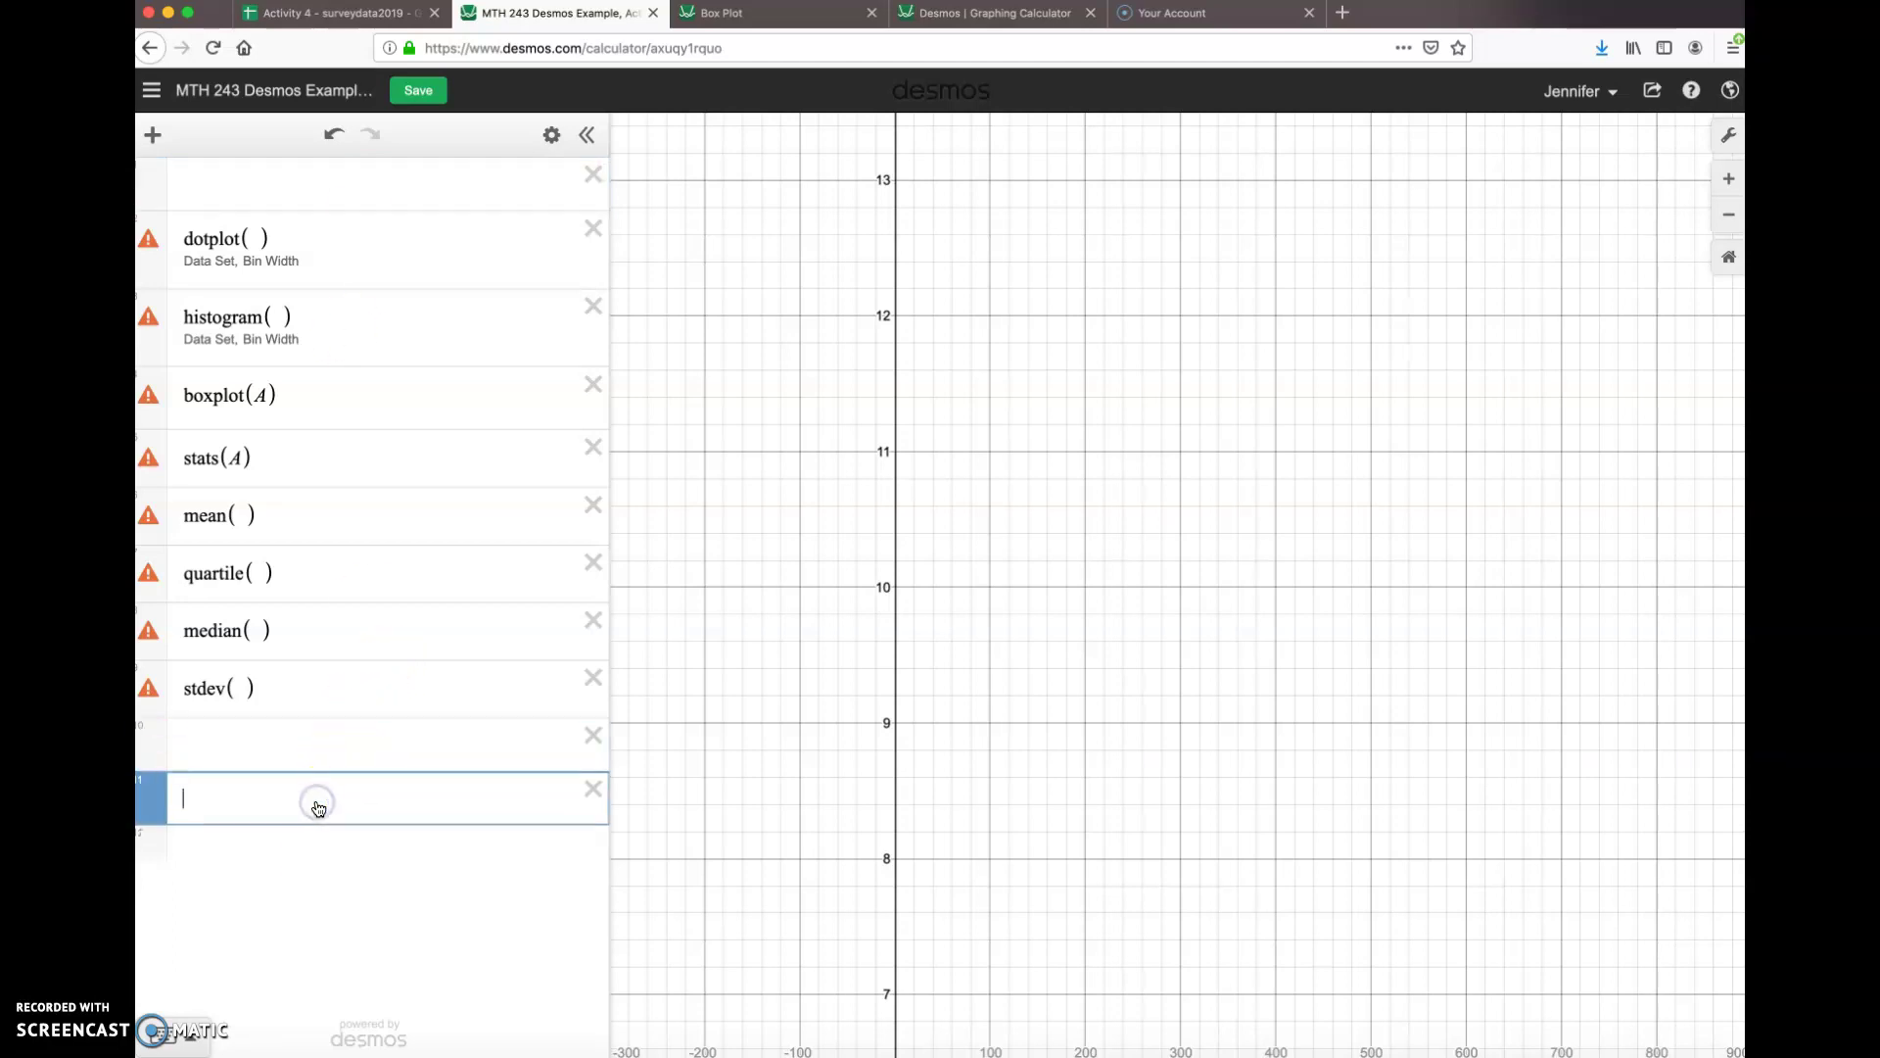
pyautogui.click(305, 848)
pyautogui.click(303, 899)
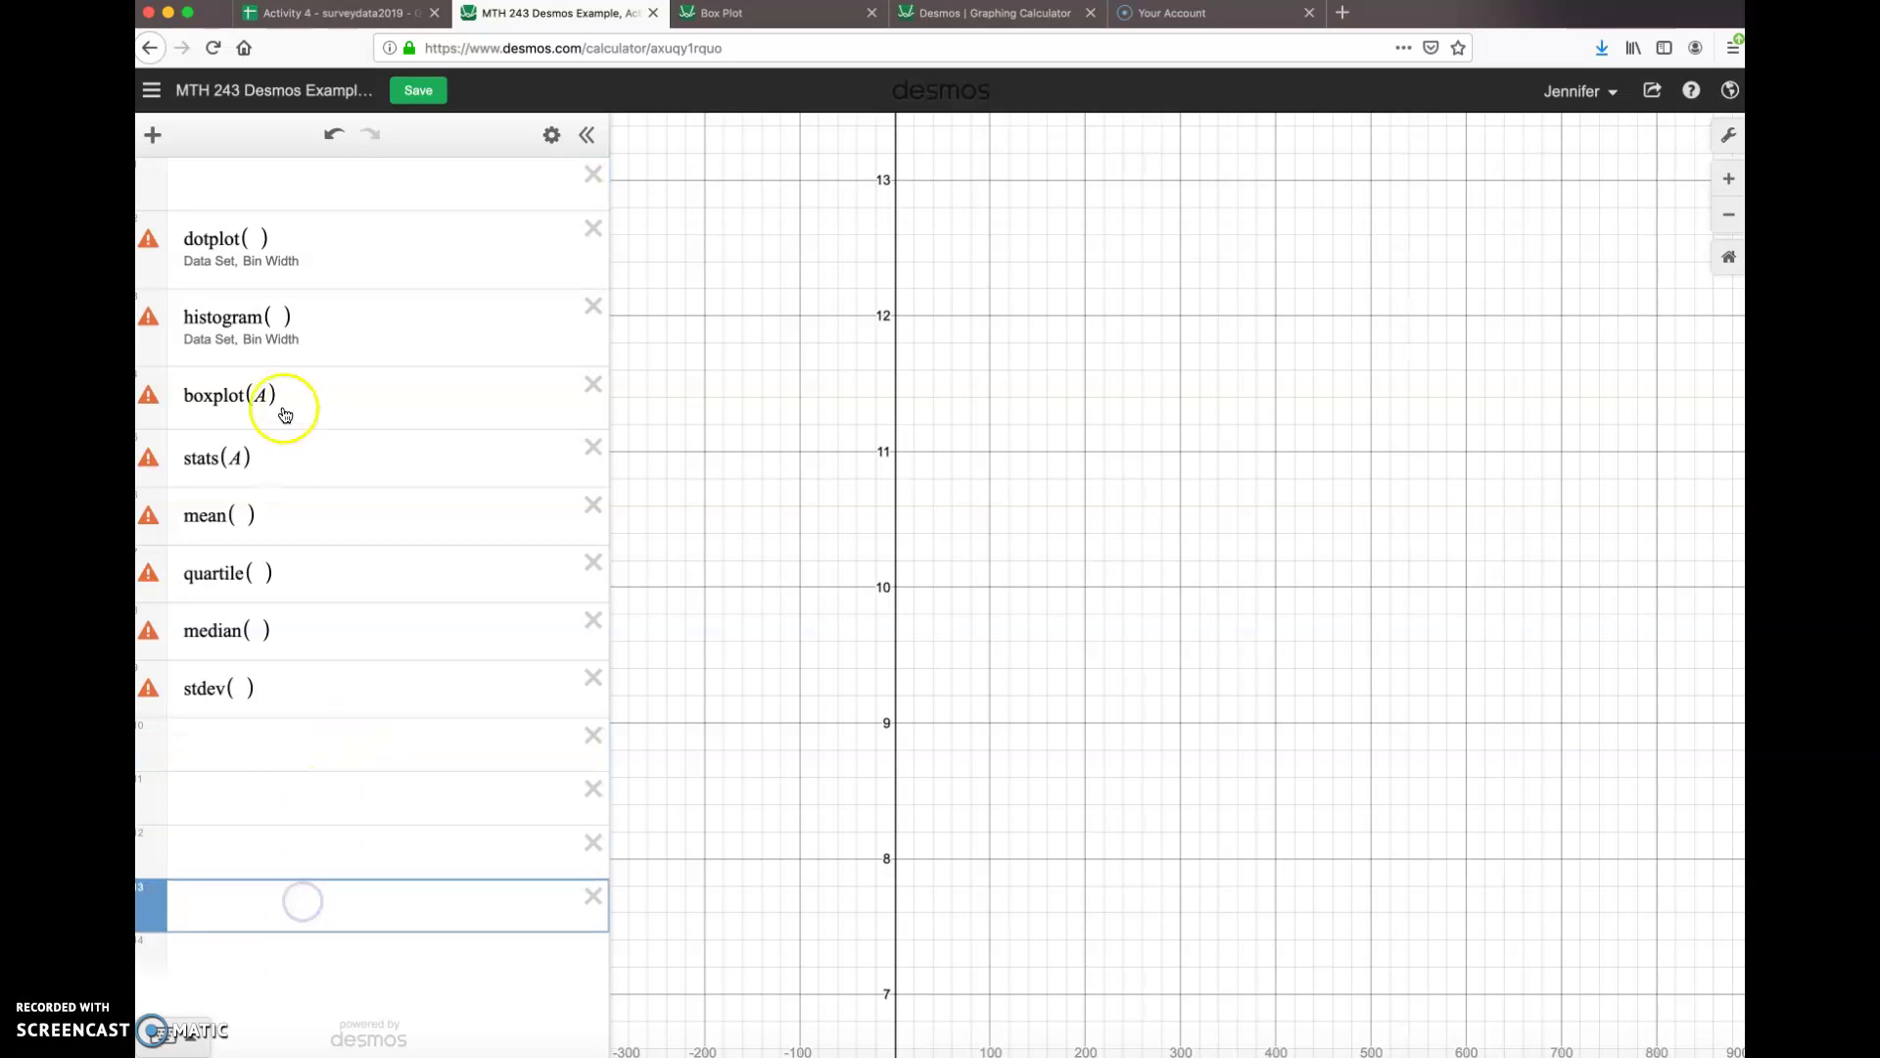
# Step: Paste the keys values 2,7,8,5,1,3,4,3,8,2,3 into the first row and name it A
pyautogui.click(310, 192)
pyautogui.press('super+v')
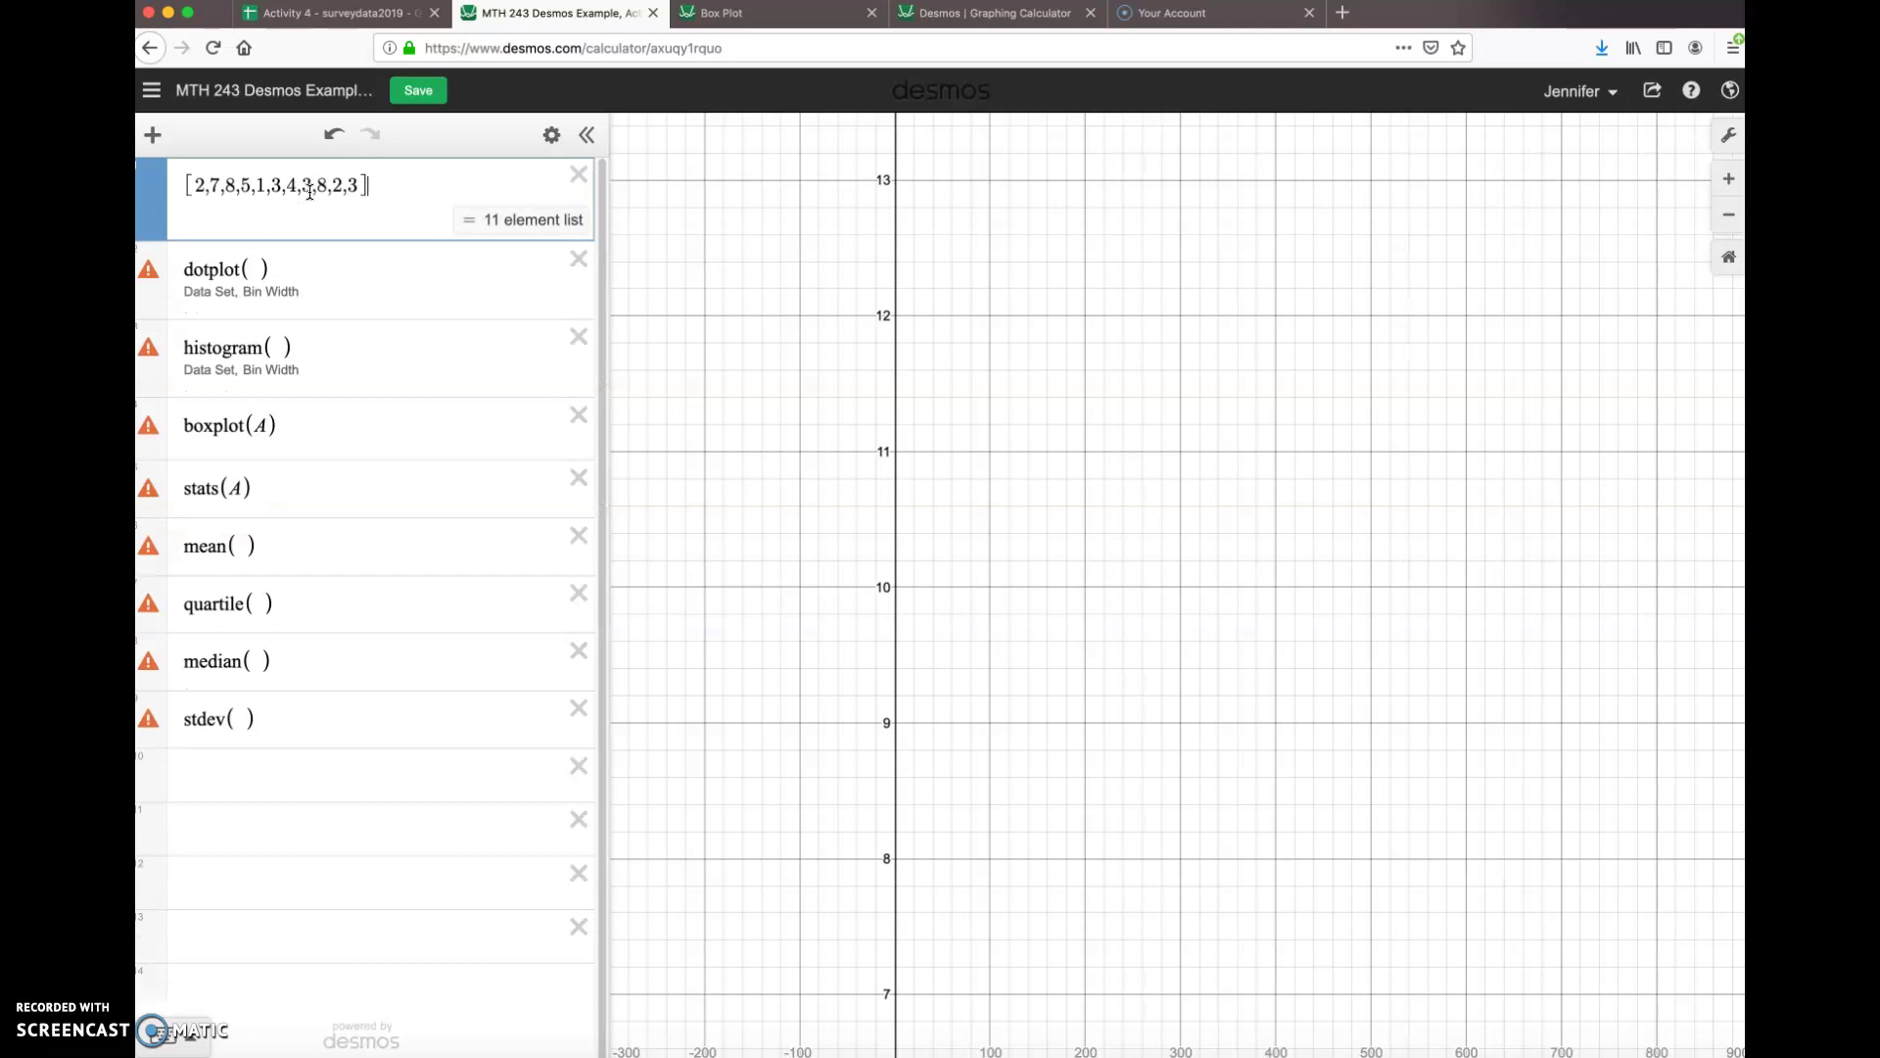
pyautogui.click(477, 219)
pyautogui.click(191, 181)
pyautogui.click(406, 191)
pyautogui.click(220, 179)
pyautogui.click(186, 185)
pyautogui.click(366, 272)
pyautogui.click(265, 428)
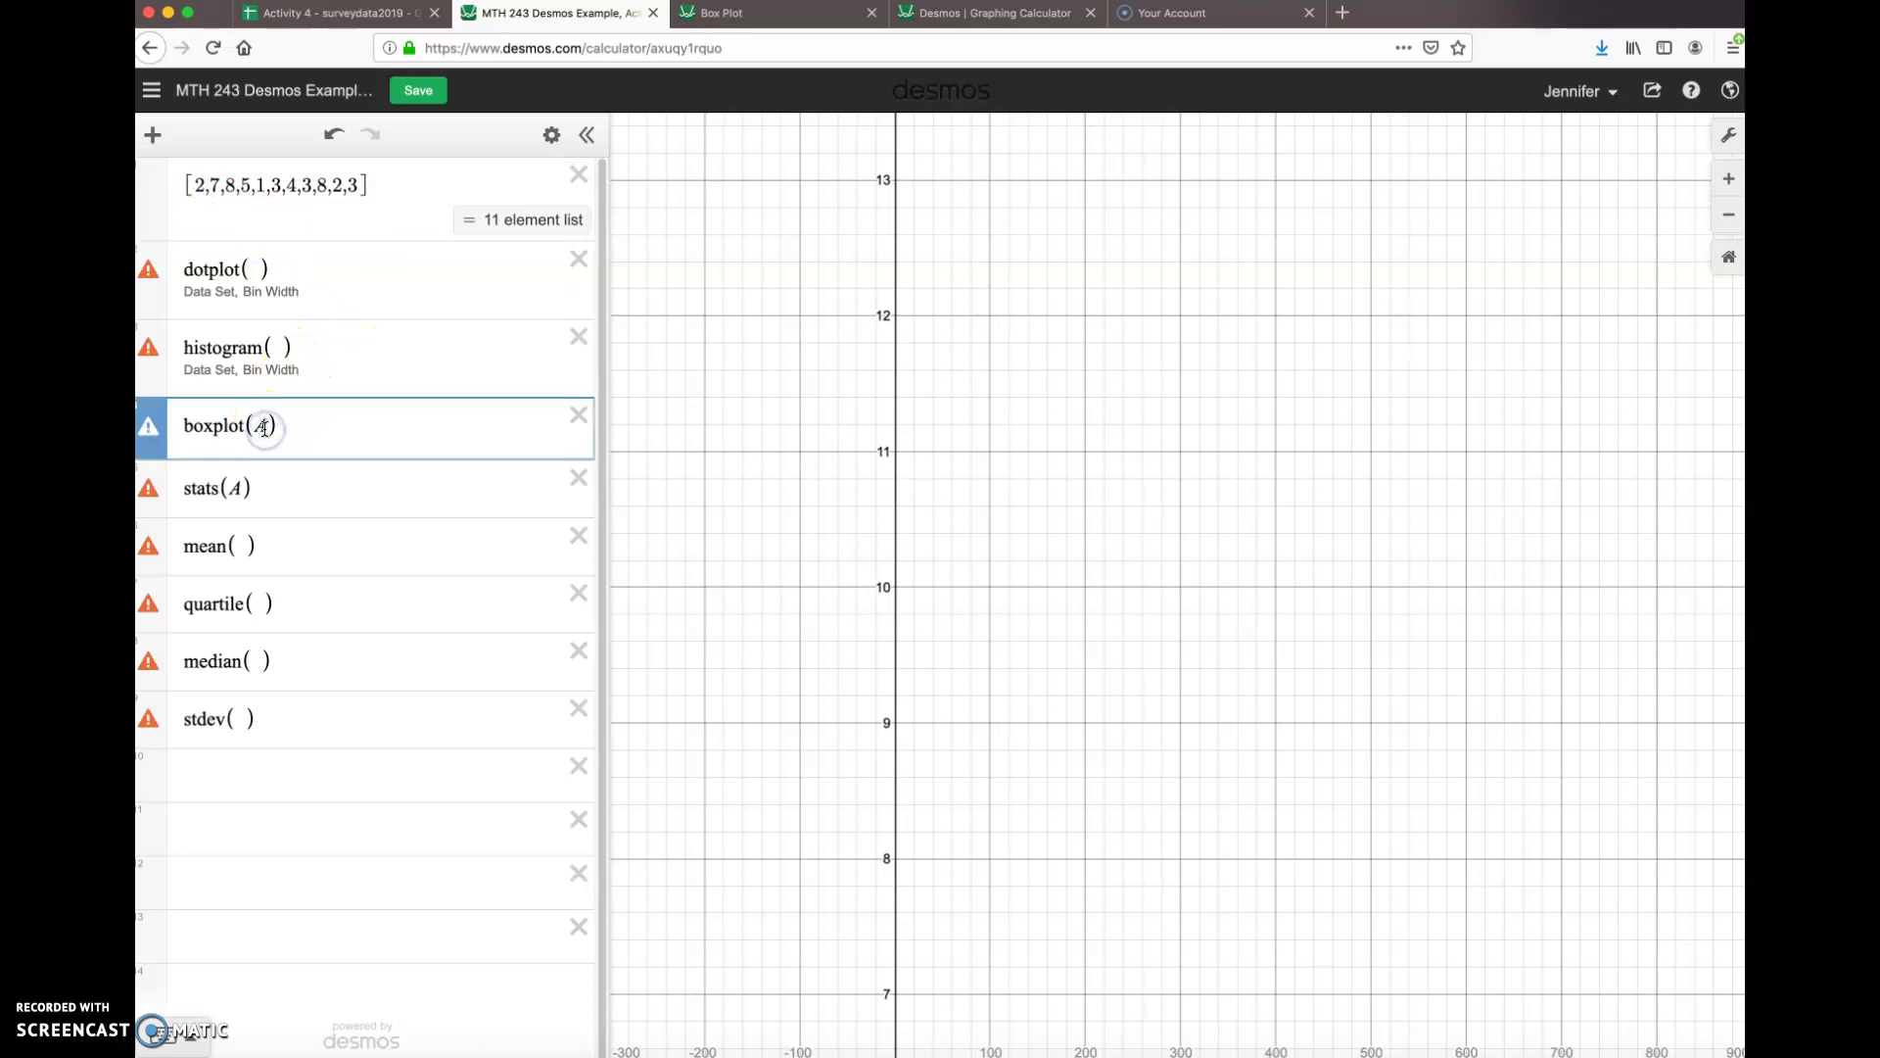
pyautogui.click(183, 186)
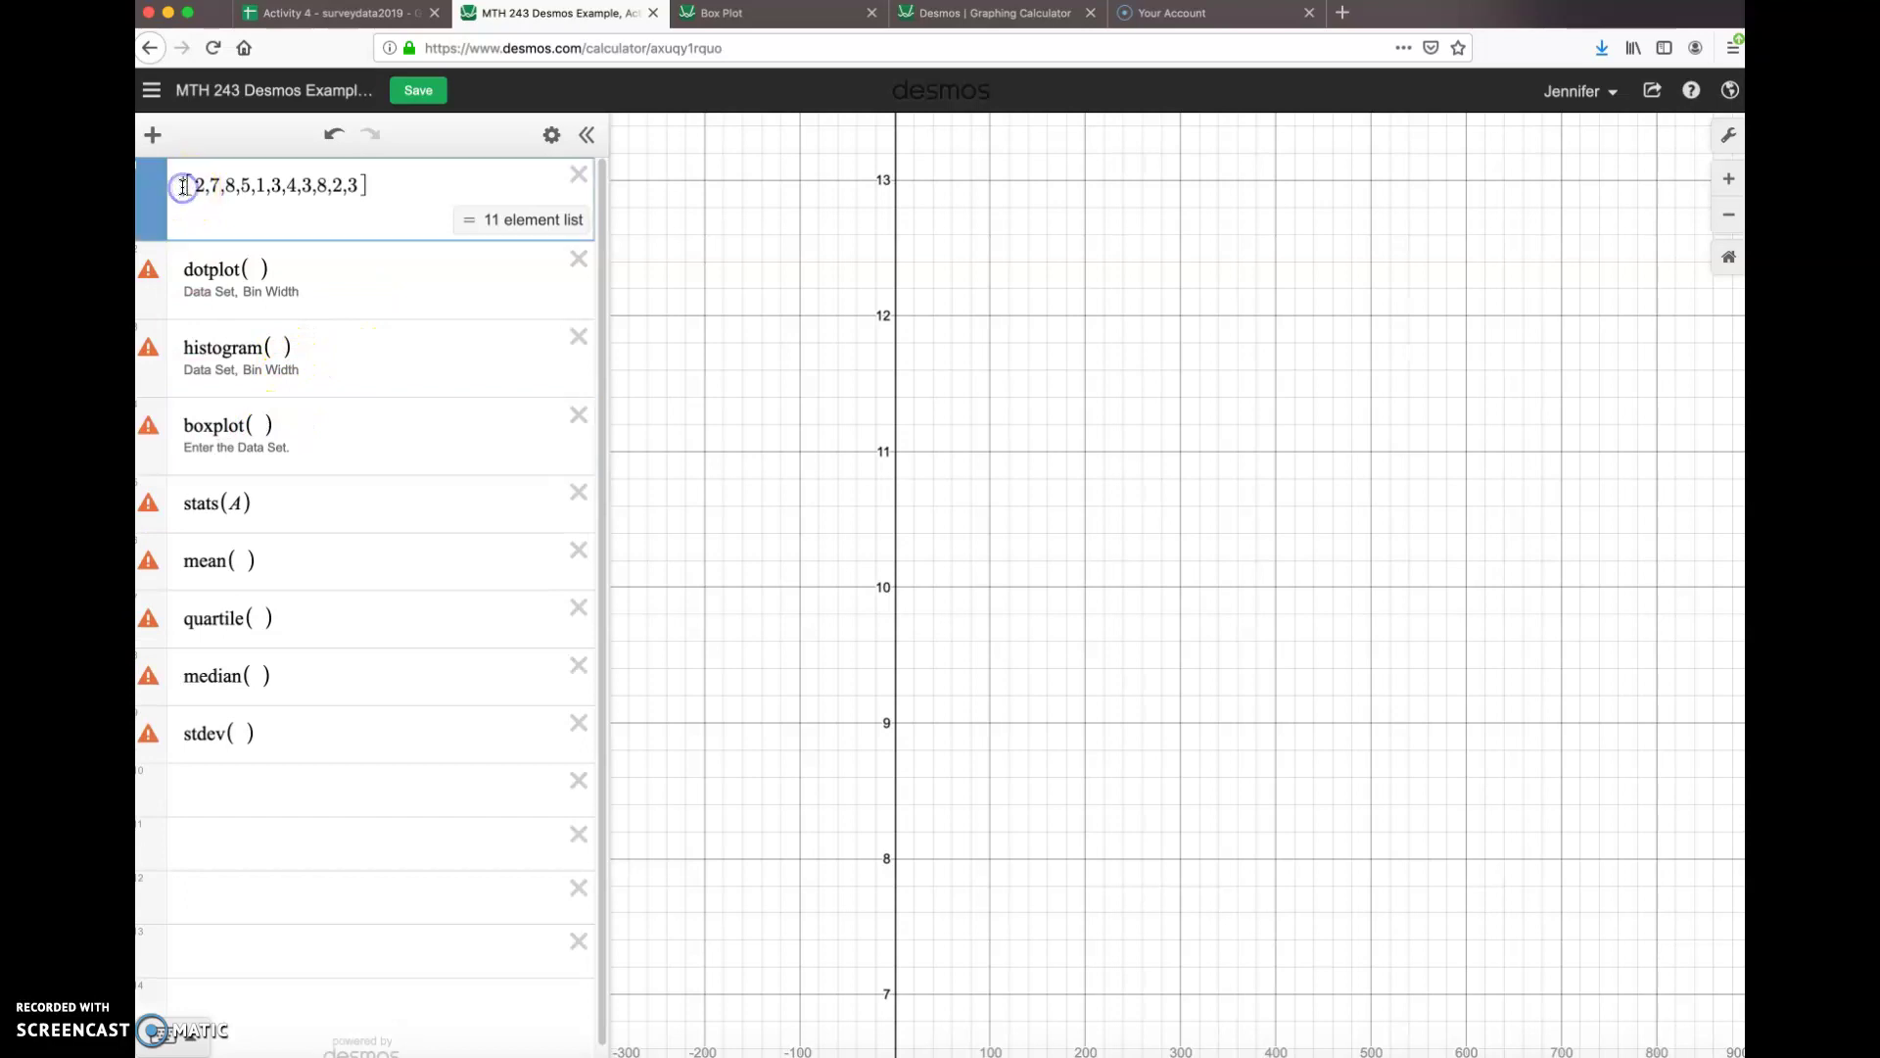
pyautogui.write('A ')
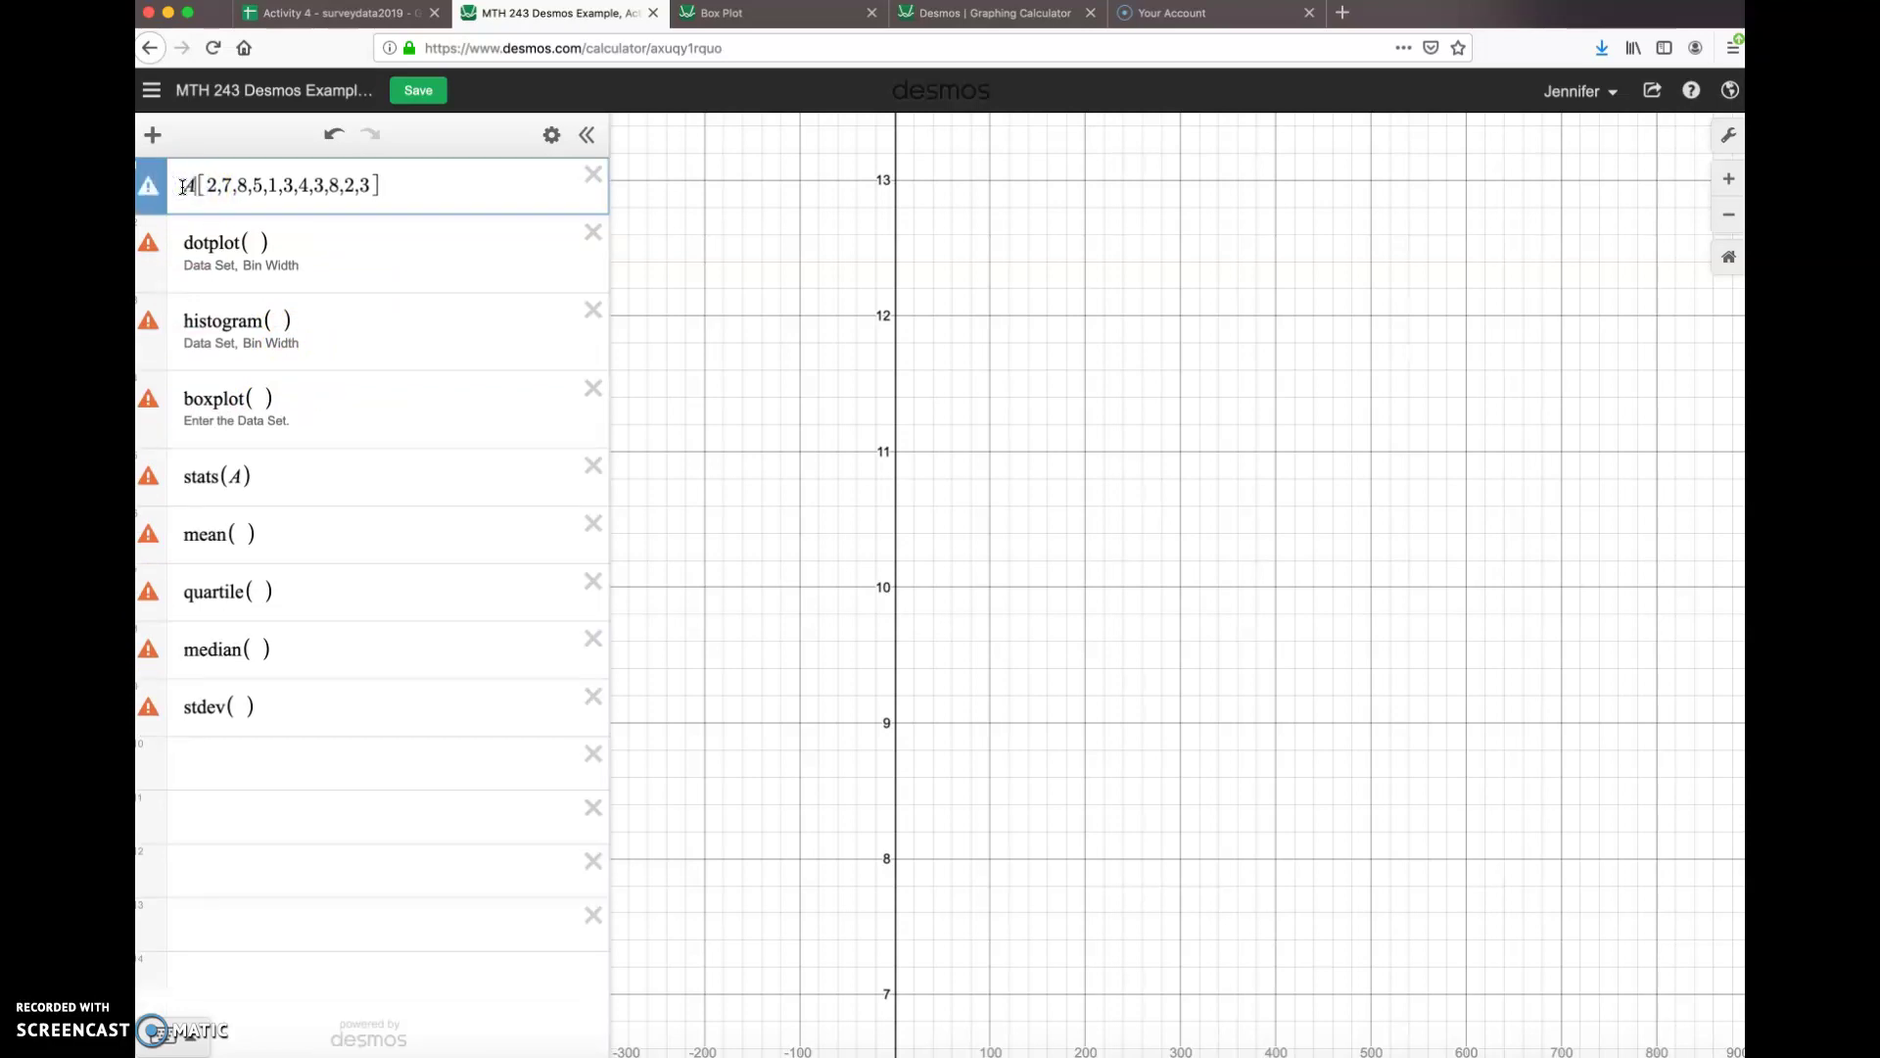
pyautogui.write('=')
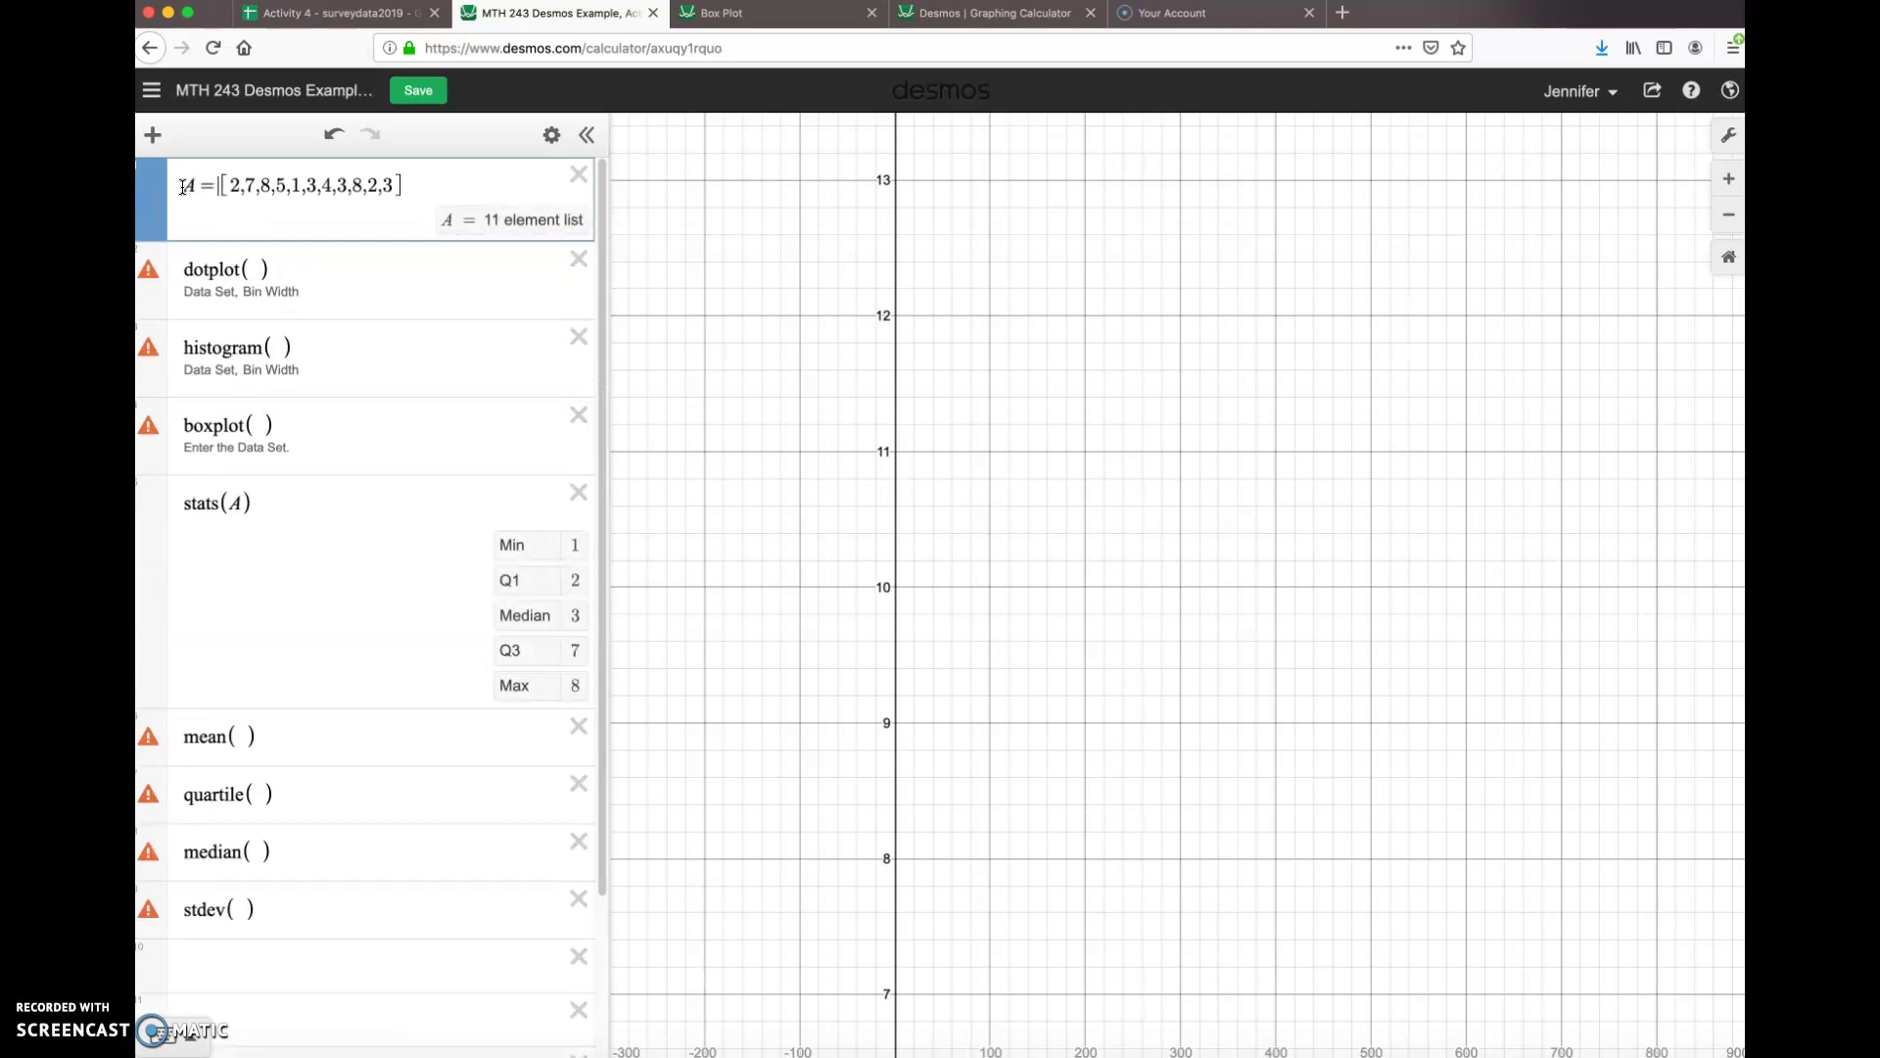
# Step: Replace the placeholder dot plot expression with dotplot(A)
pyautogui.click(420, 185)
pyautogui.click(428, 184)
pyautogui.click(250, 273)
pyautogui.moveTo(284, 272); pyautogui.dragTo(183, 268)
pyautogui.press('BackSpace')
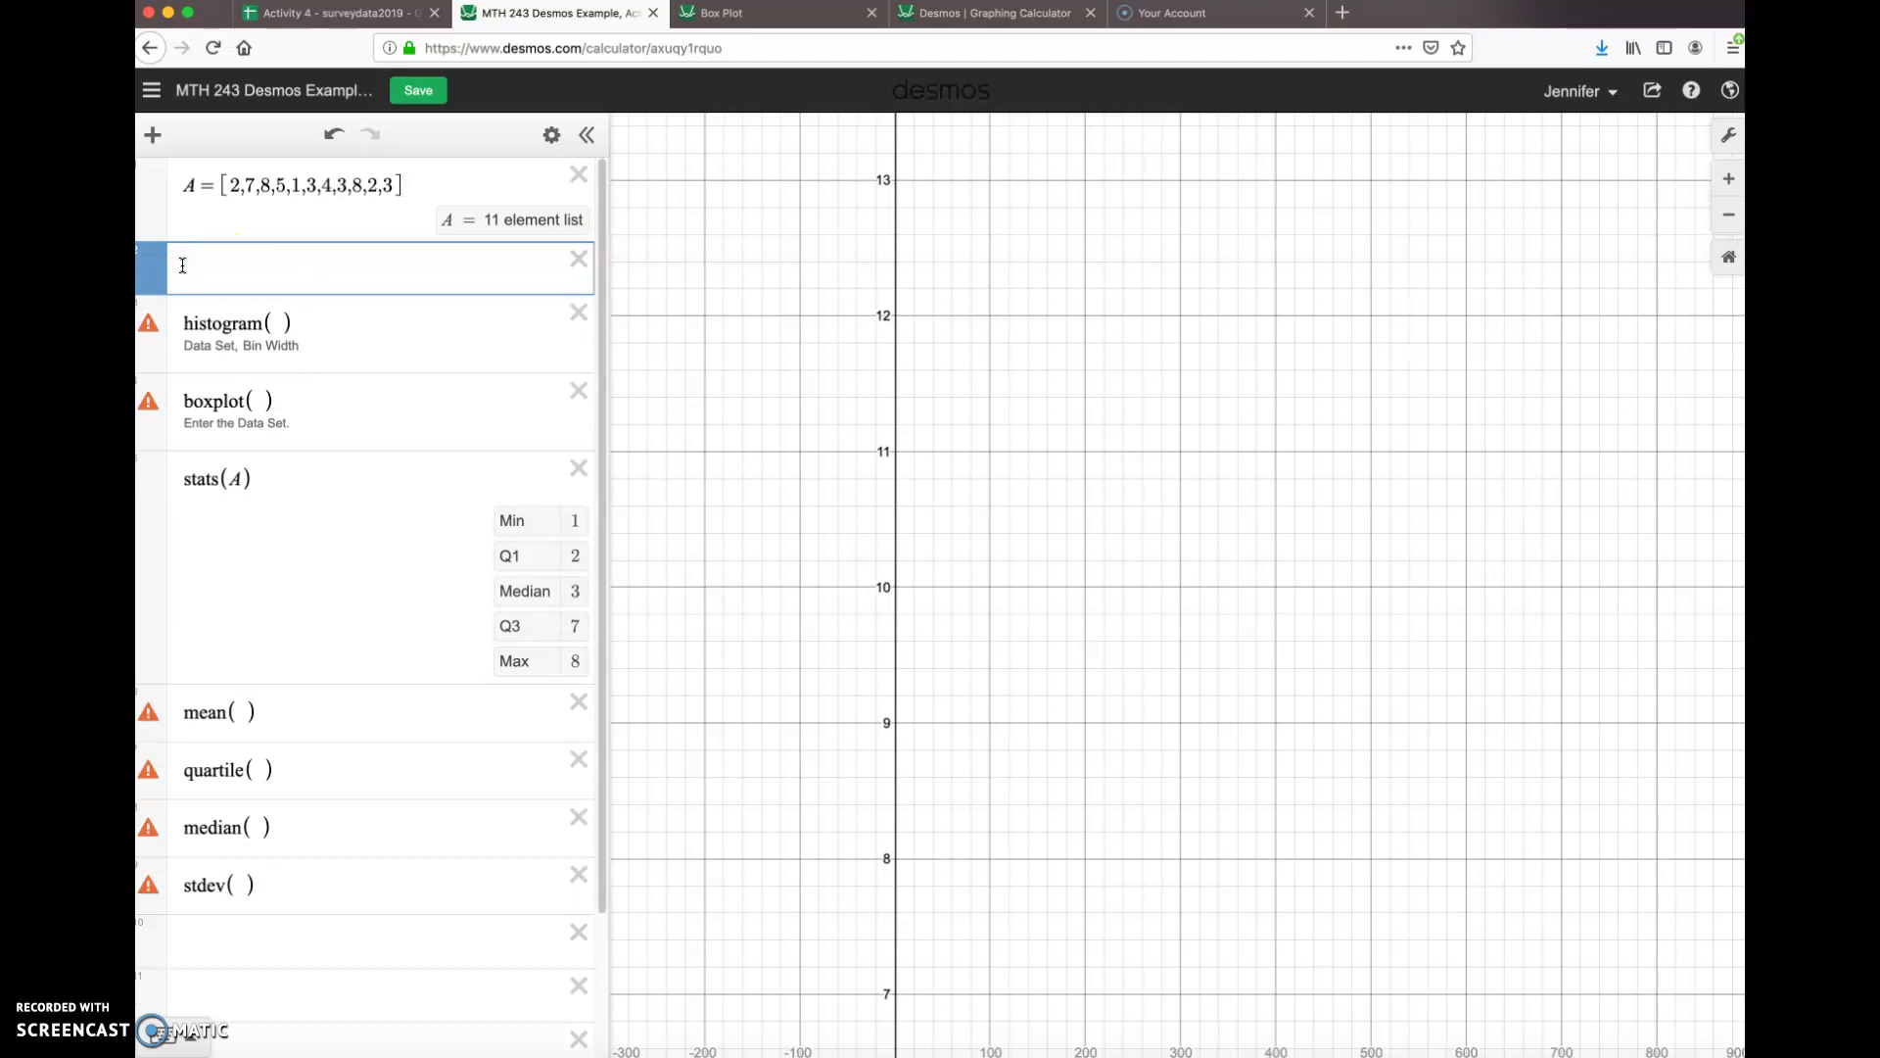
pyautogui.write('dotpolo')
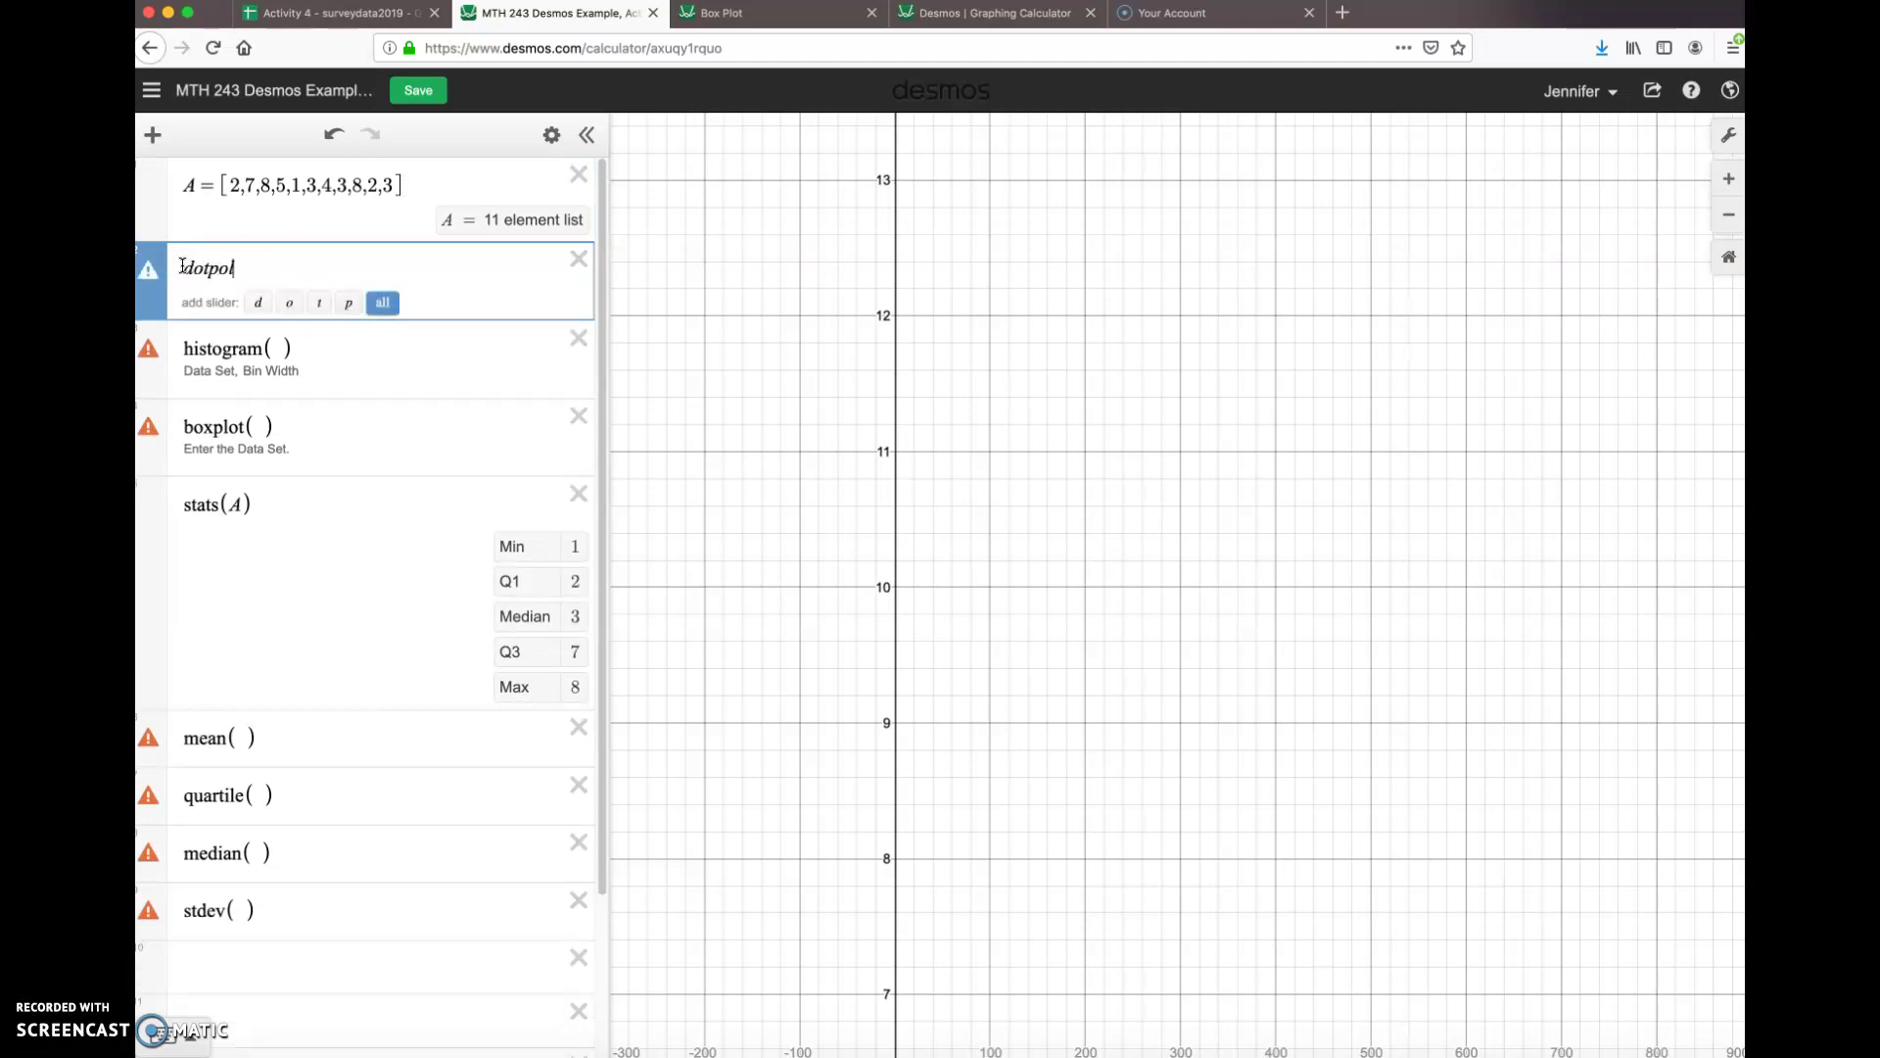
pyautogui.press('BackSpace')
pyautogui.press('BackSpace')
pyautogui.press('BackSpace')
pyautogui.write('lot(A)')
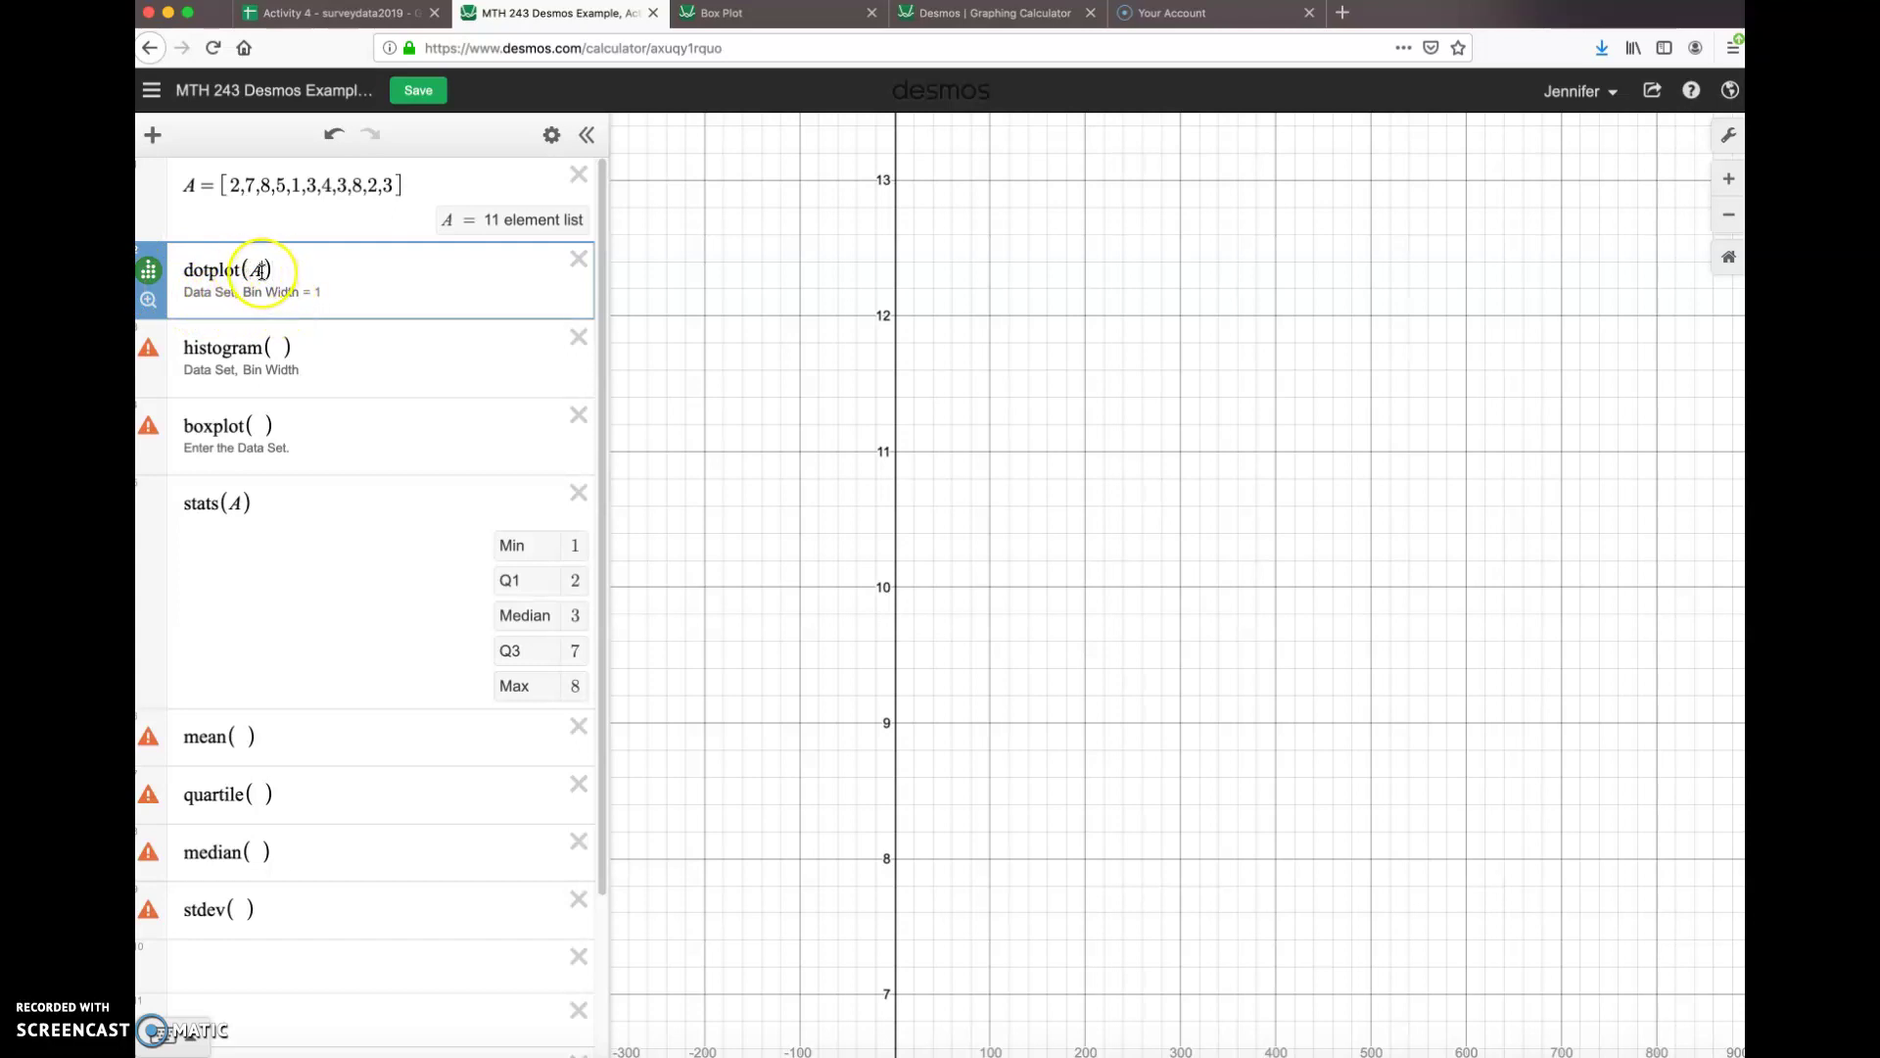
# Step: Try bin widths of 3 and then 1 for dotplot(A)
pyautogui.click(259, 270)
pyautogui.write(',')
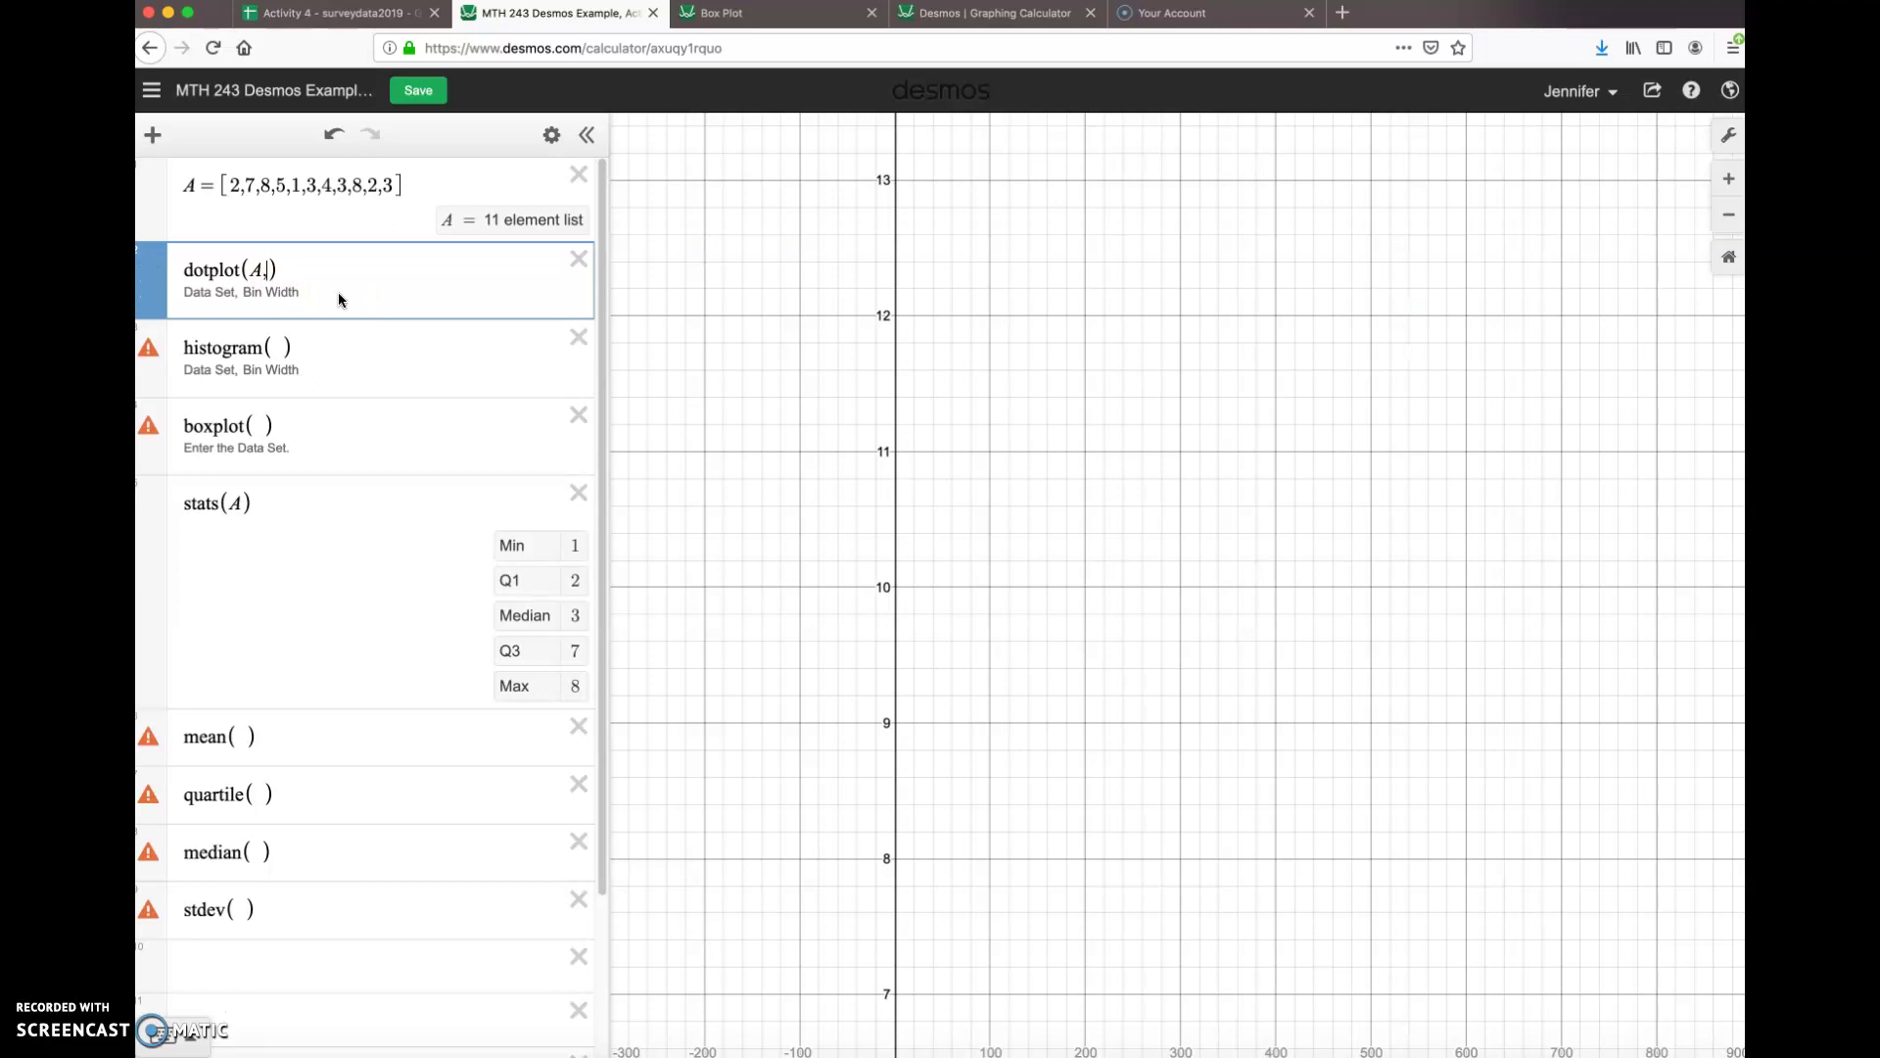
pyautogui.write('3')
pyautogui.press('BackSpace')
pyautogui.write('3')
pyautogui.press('BackSpace')
pyautogui.press('BackSpace')
pyautogui.click(342, 296)
pyautogui.write(',1')
pyautogui.press('Return')
# Step: Drop the explicit bin width so dotplot(A) uses the default 1, and add a blank row
pyautogui.click(303, 266)
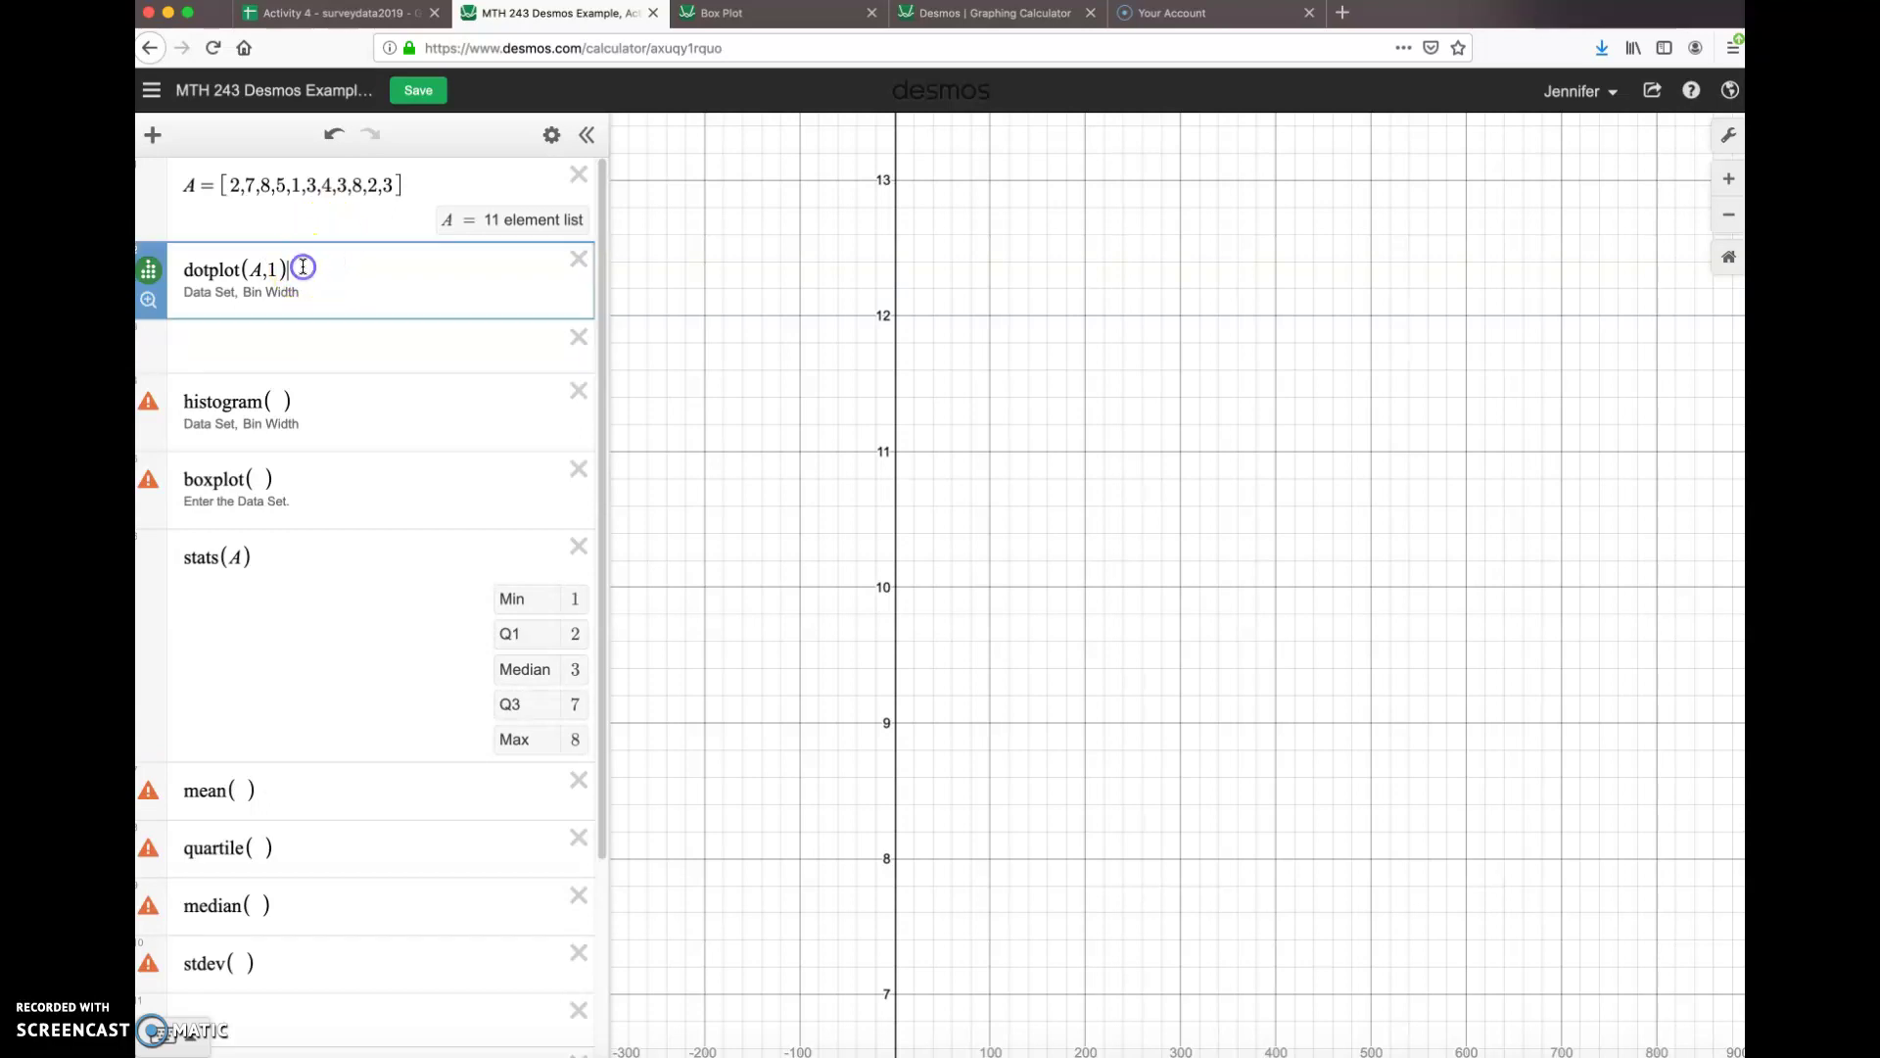
pyautogui.click(277, 270)
pyautogui.press('BackSpace')
pyautogui.press('BackSpace')
pyautogui.click(362, 317)
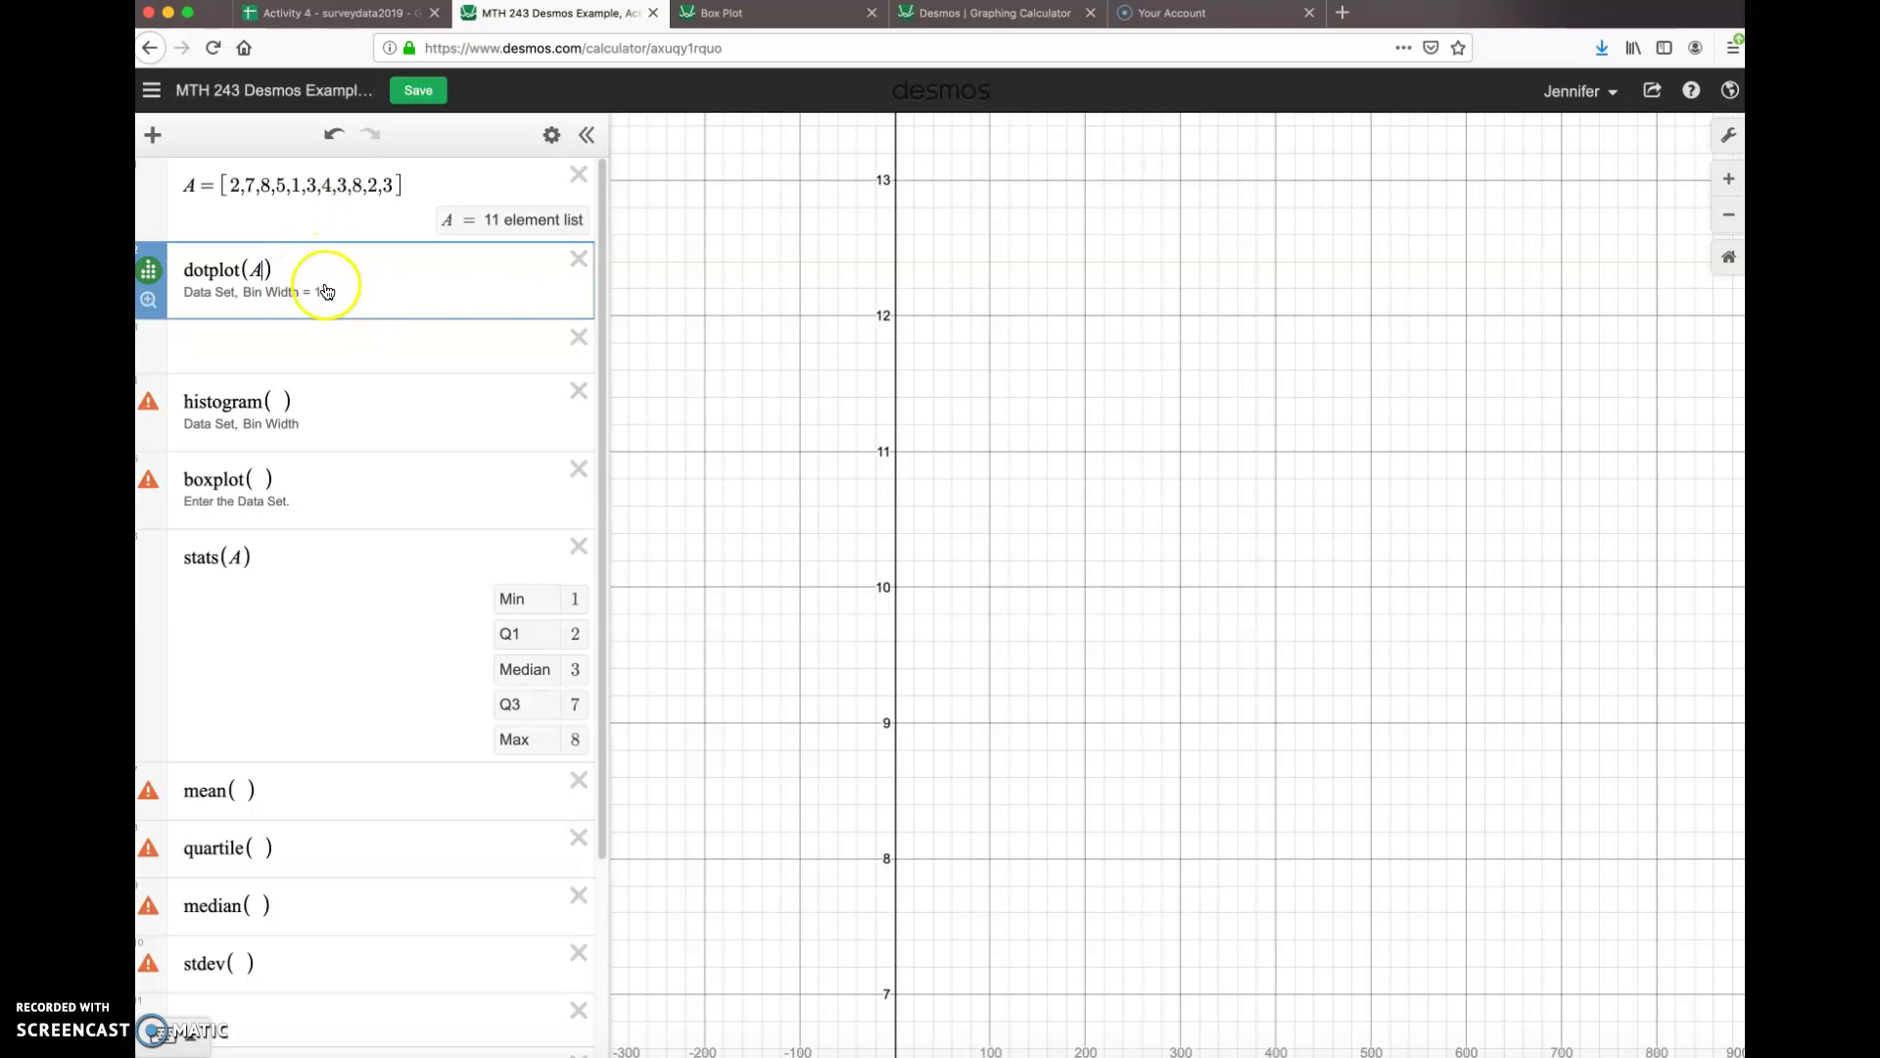
pyautogui.press('Return')
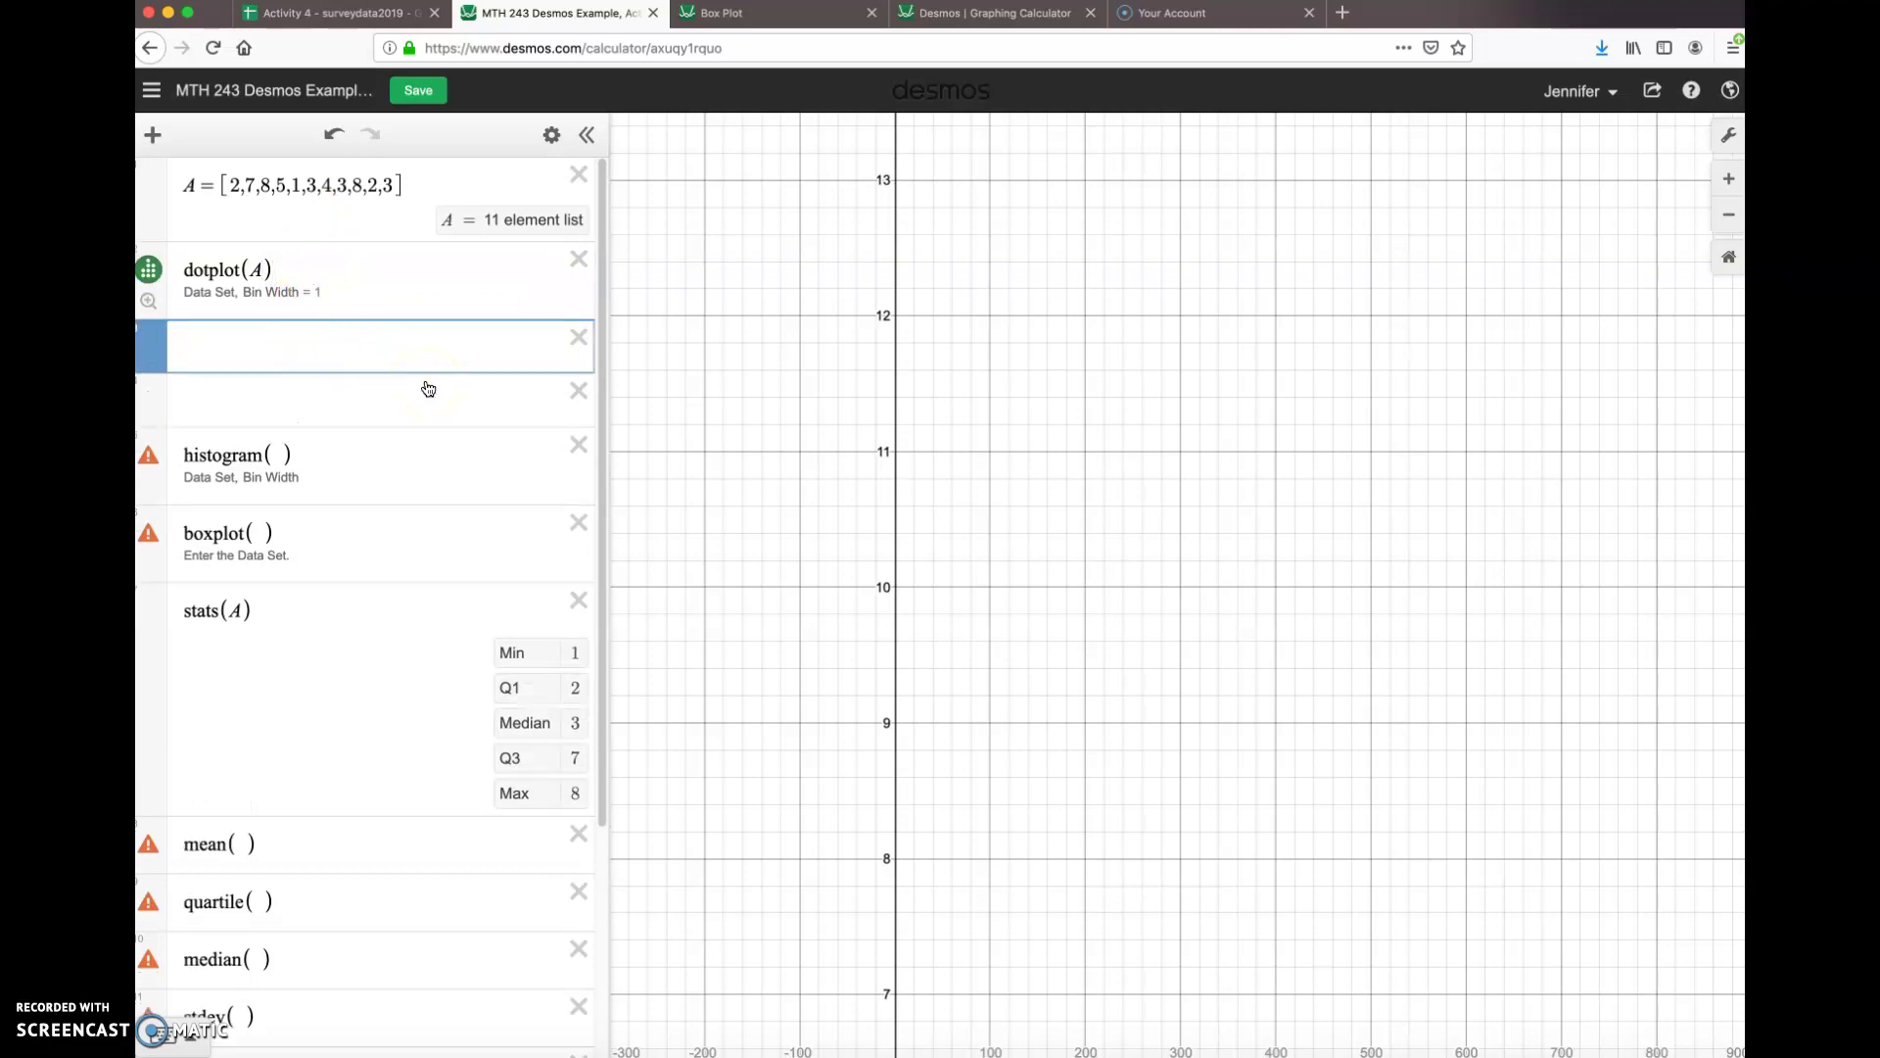
pyautogui.click(329, 268)
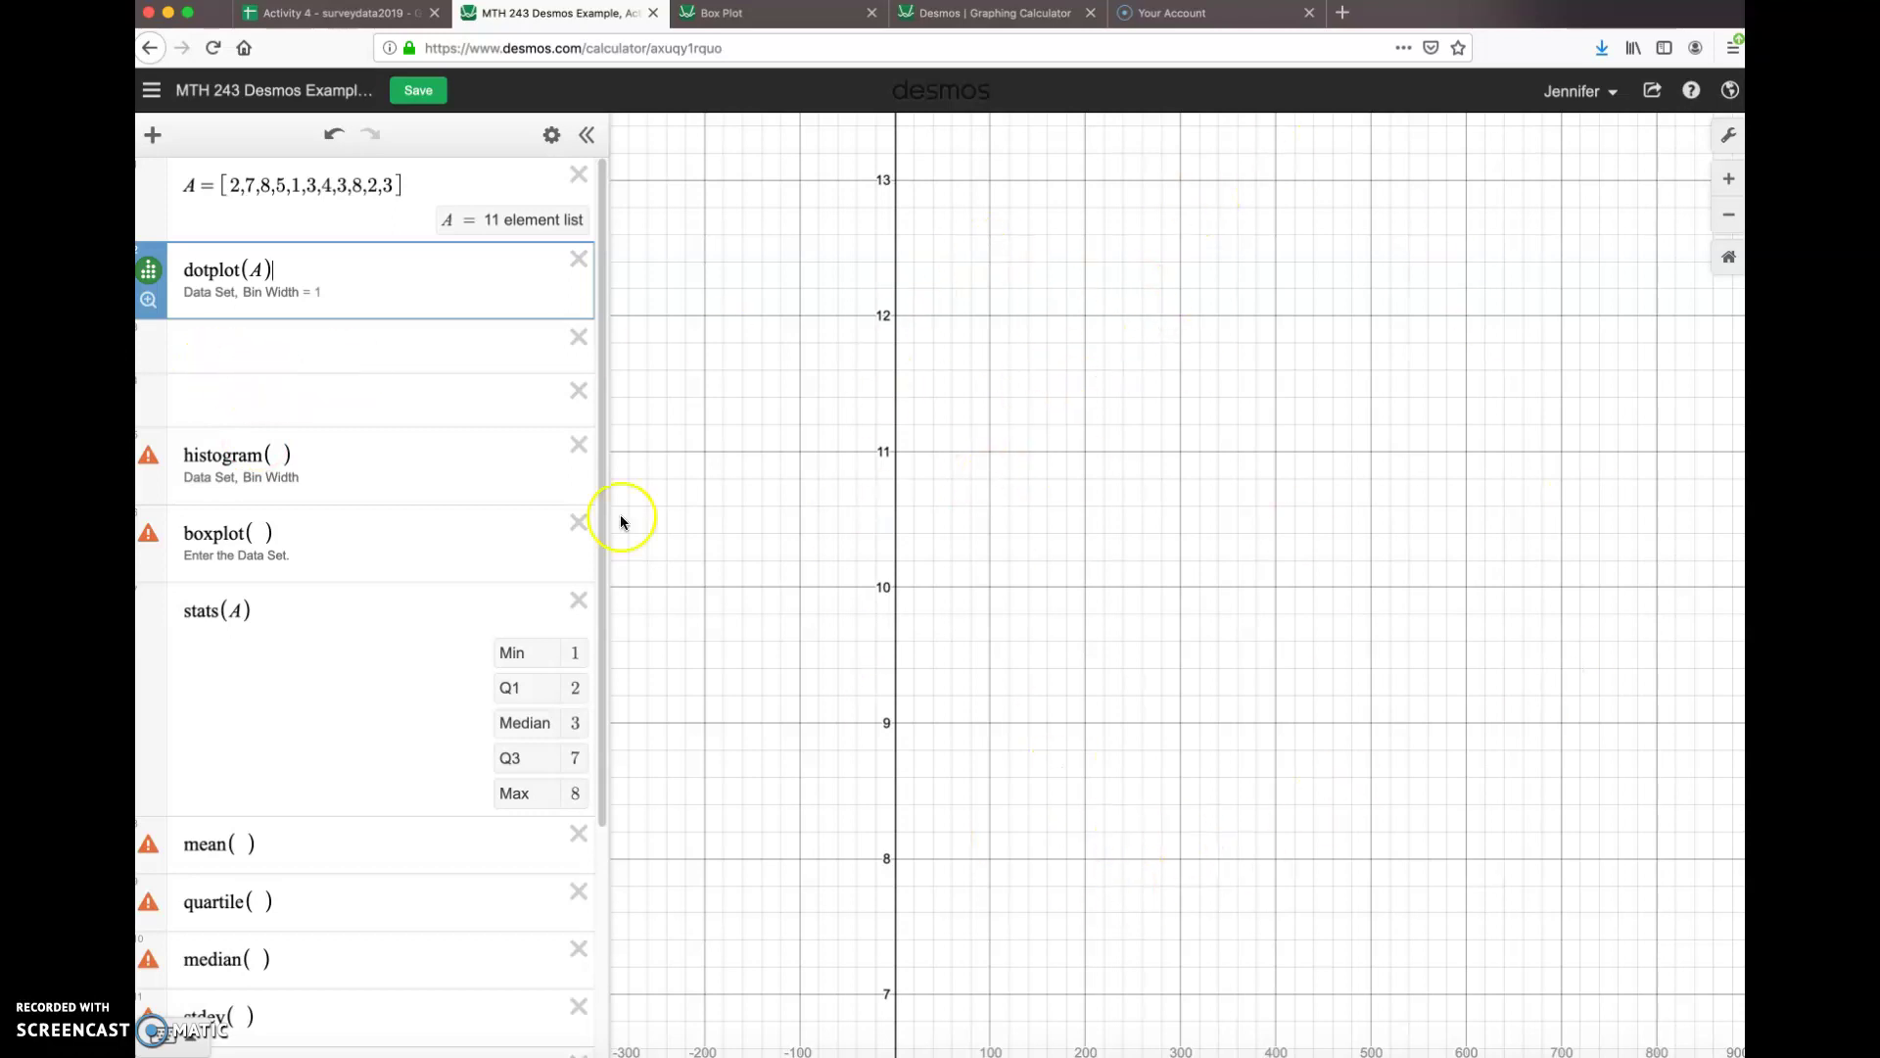
# Step: Zoom to fit the dot plot, hide the grid, and label the axes 'Number of keys' and 'Count'
pyautogui.click(149, 306)
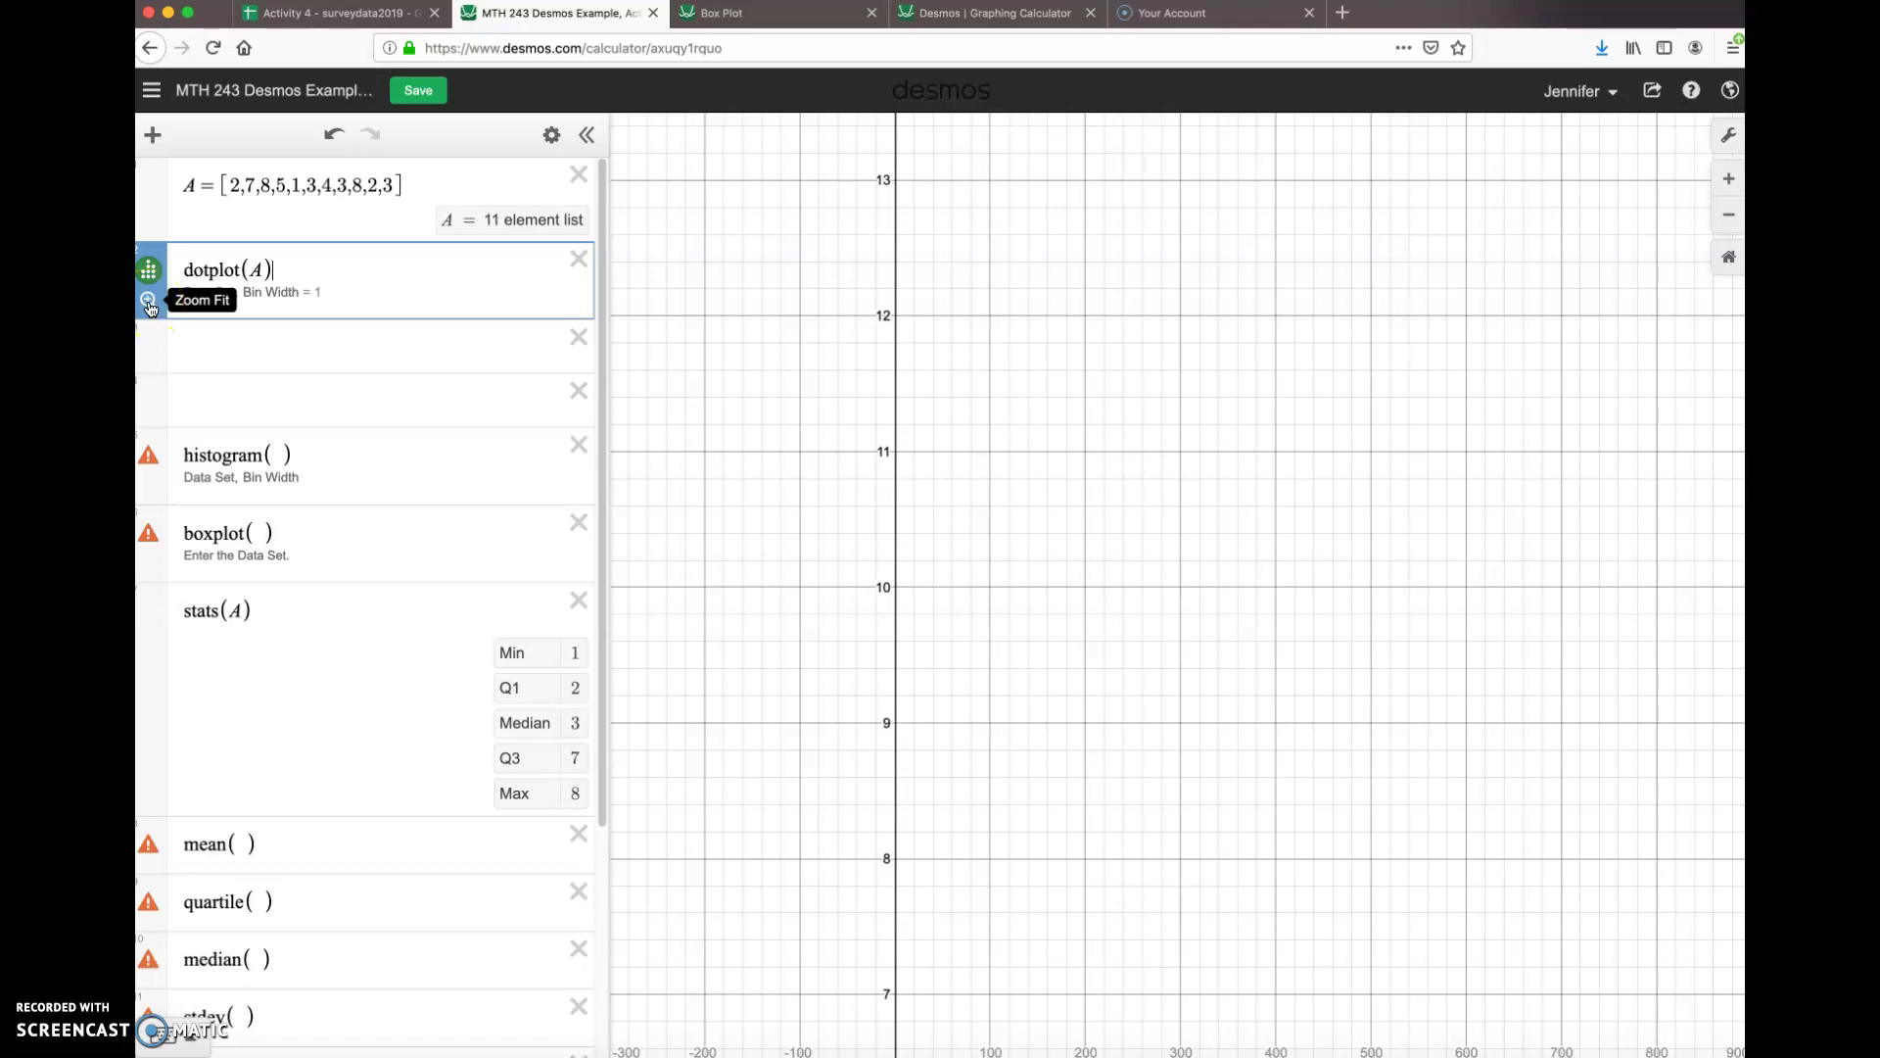
pyautogui.click(149, 306)
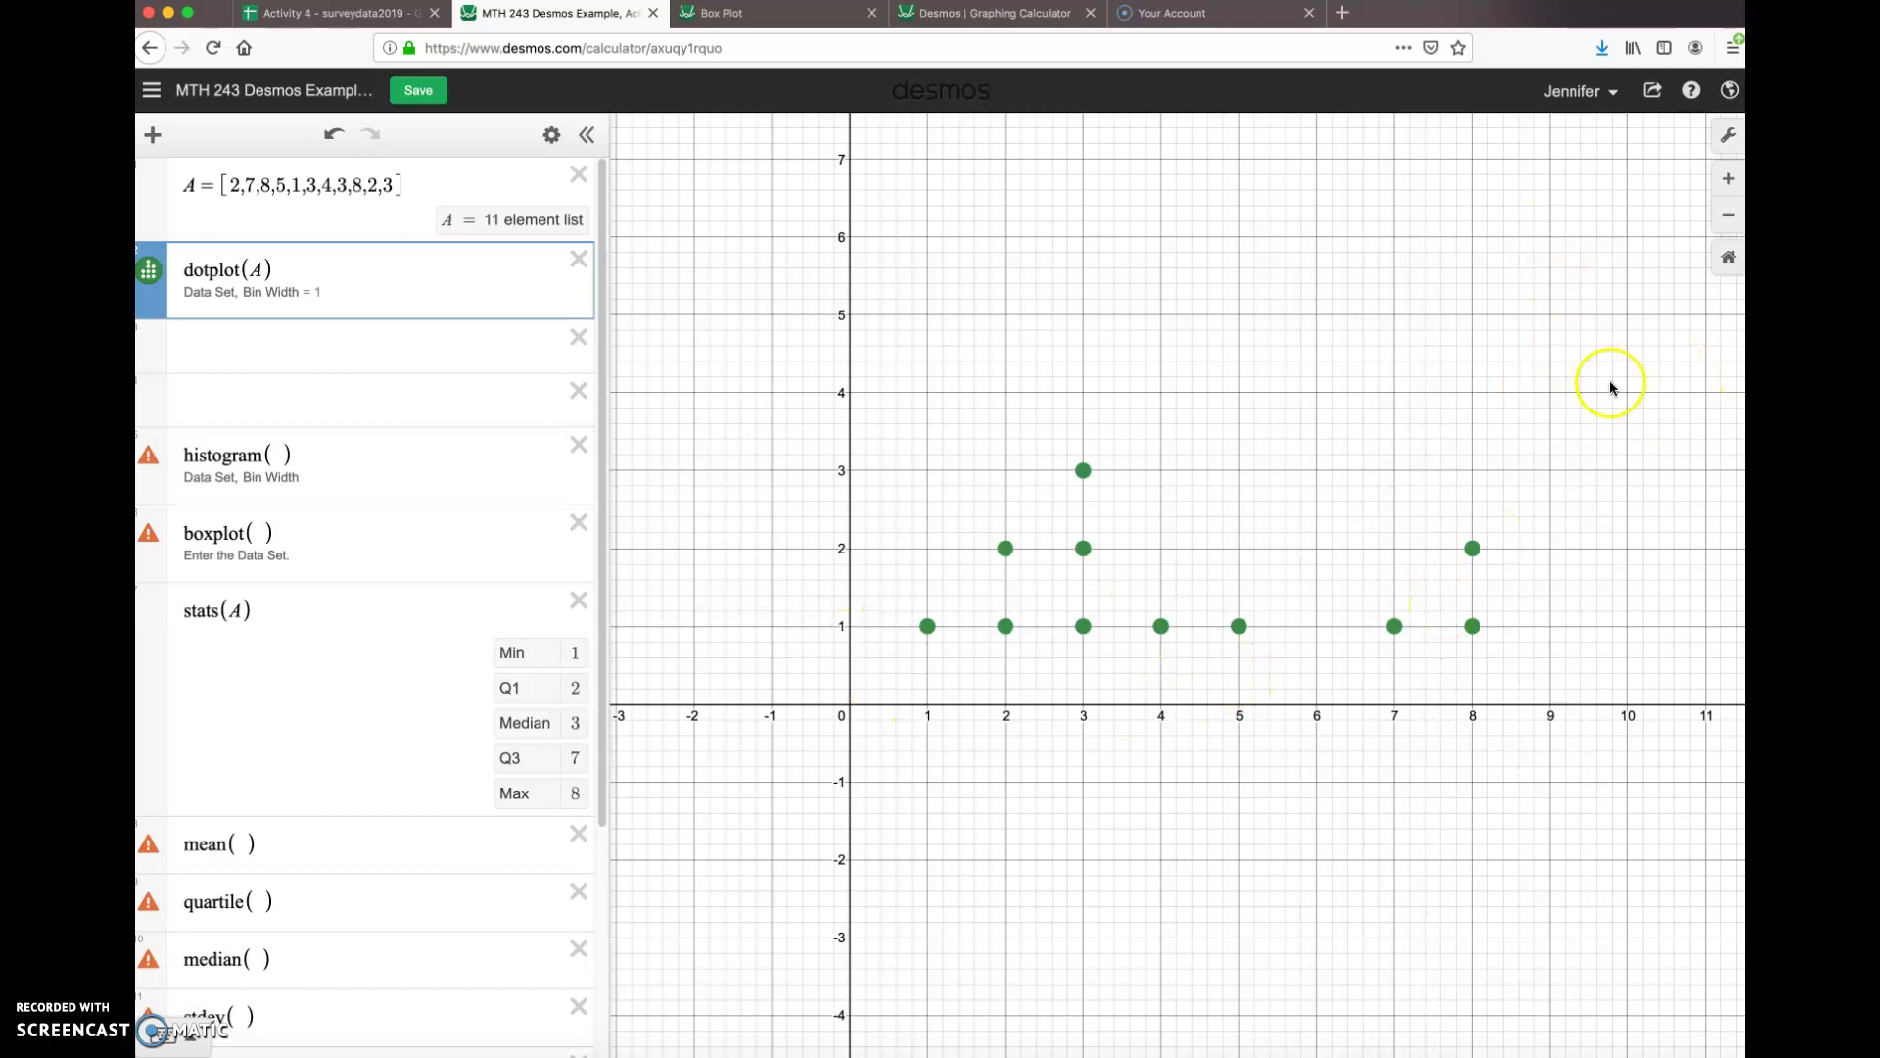
pyautogui.click(1735, 148)
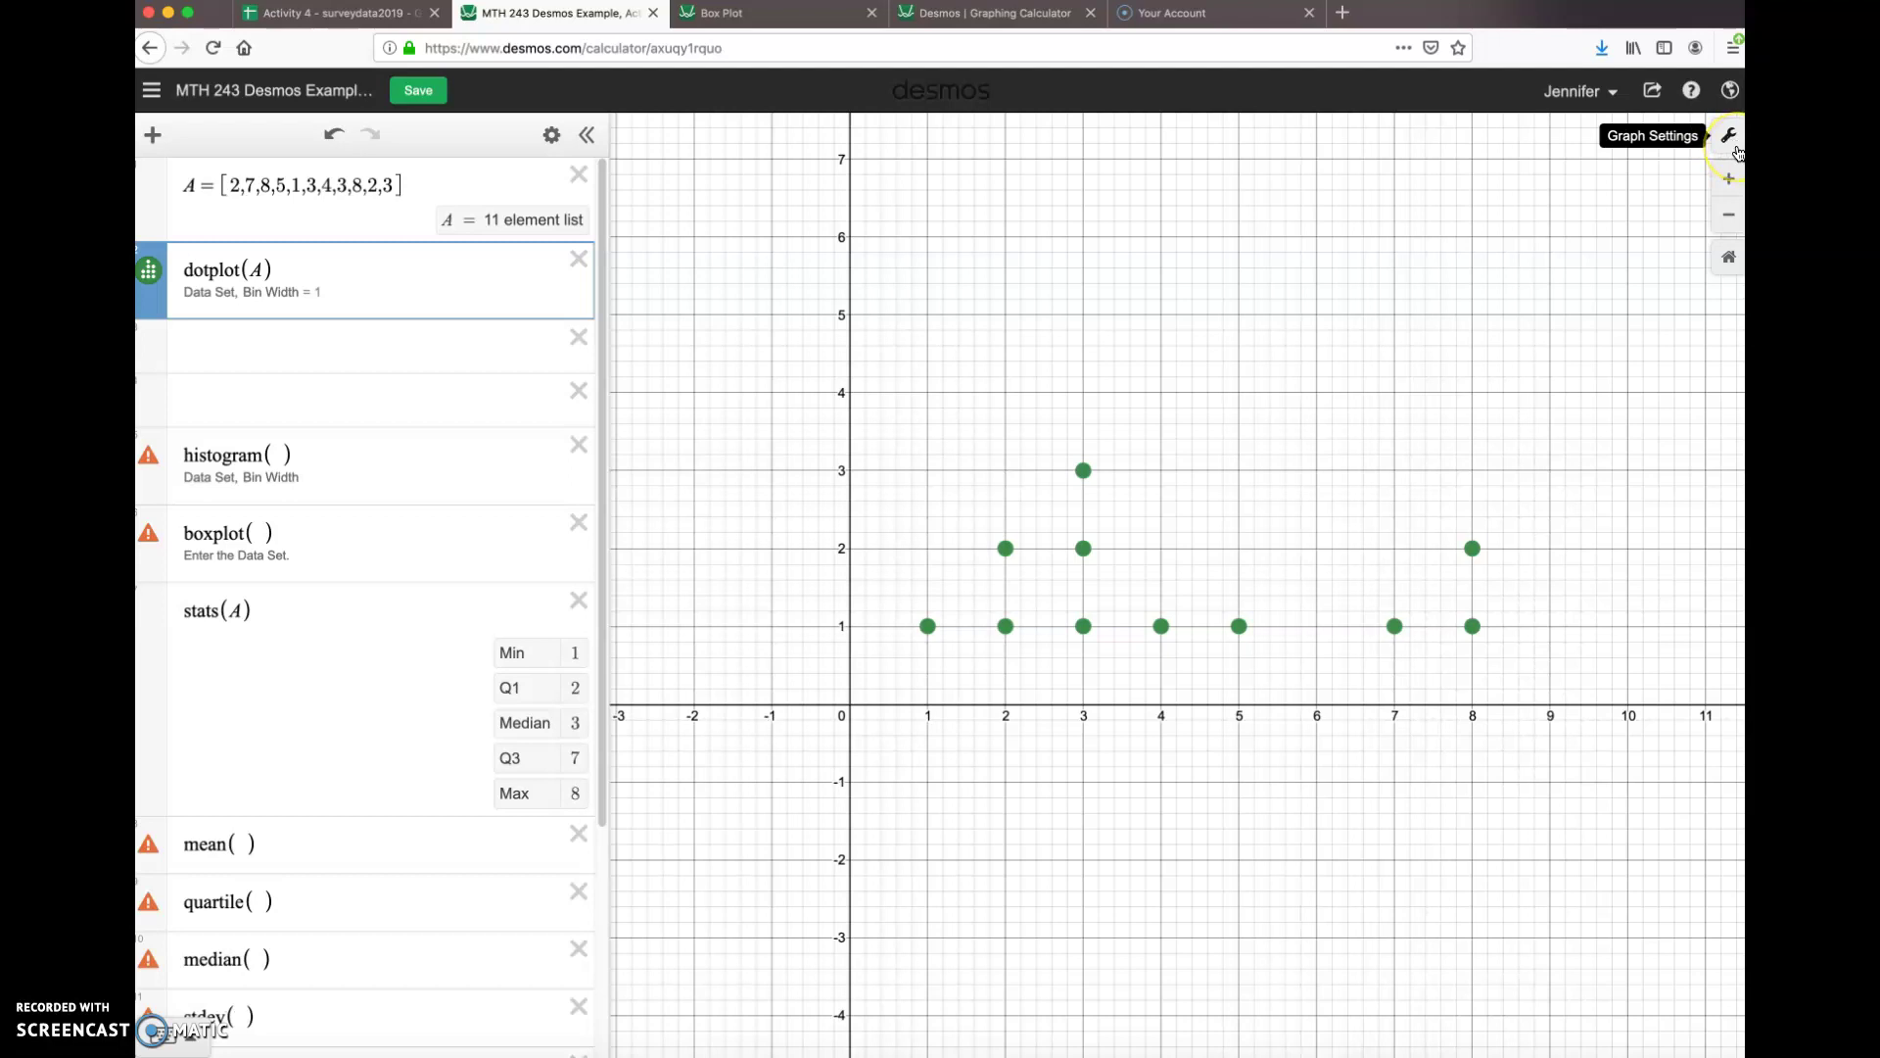
pyautogui.click(1734, 150)
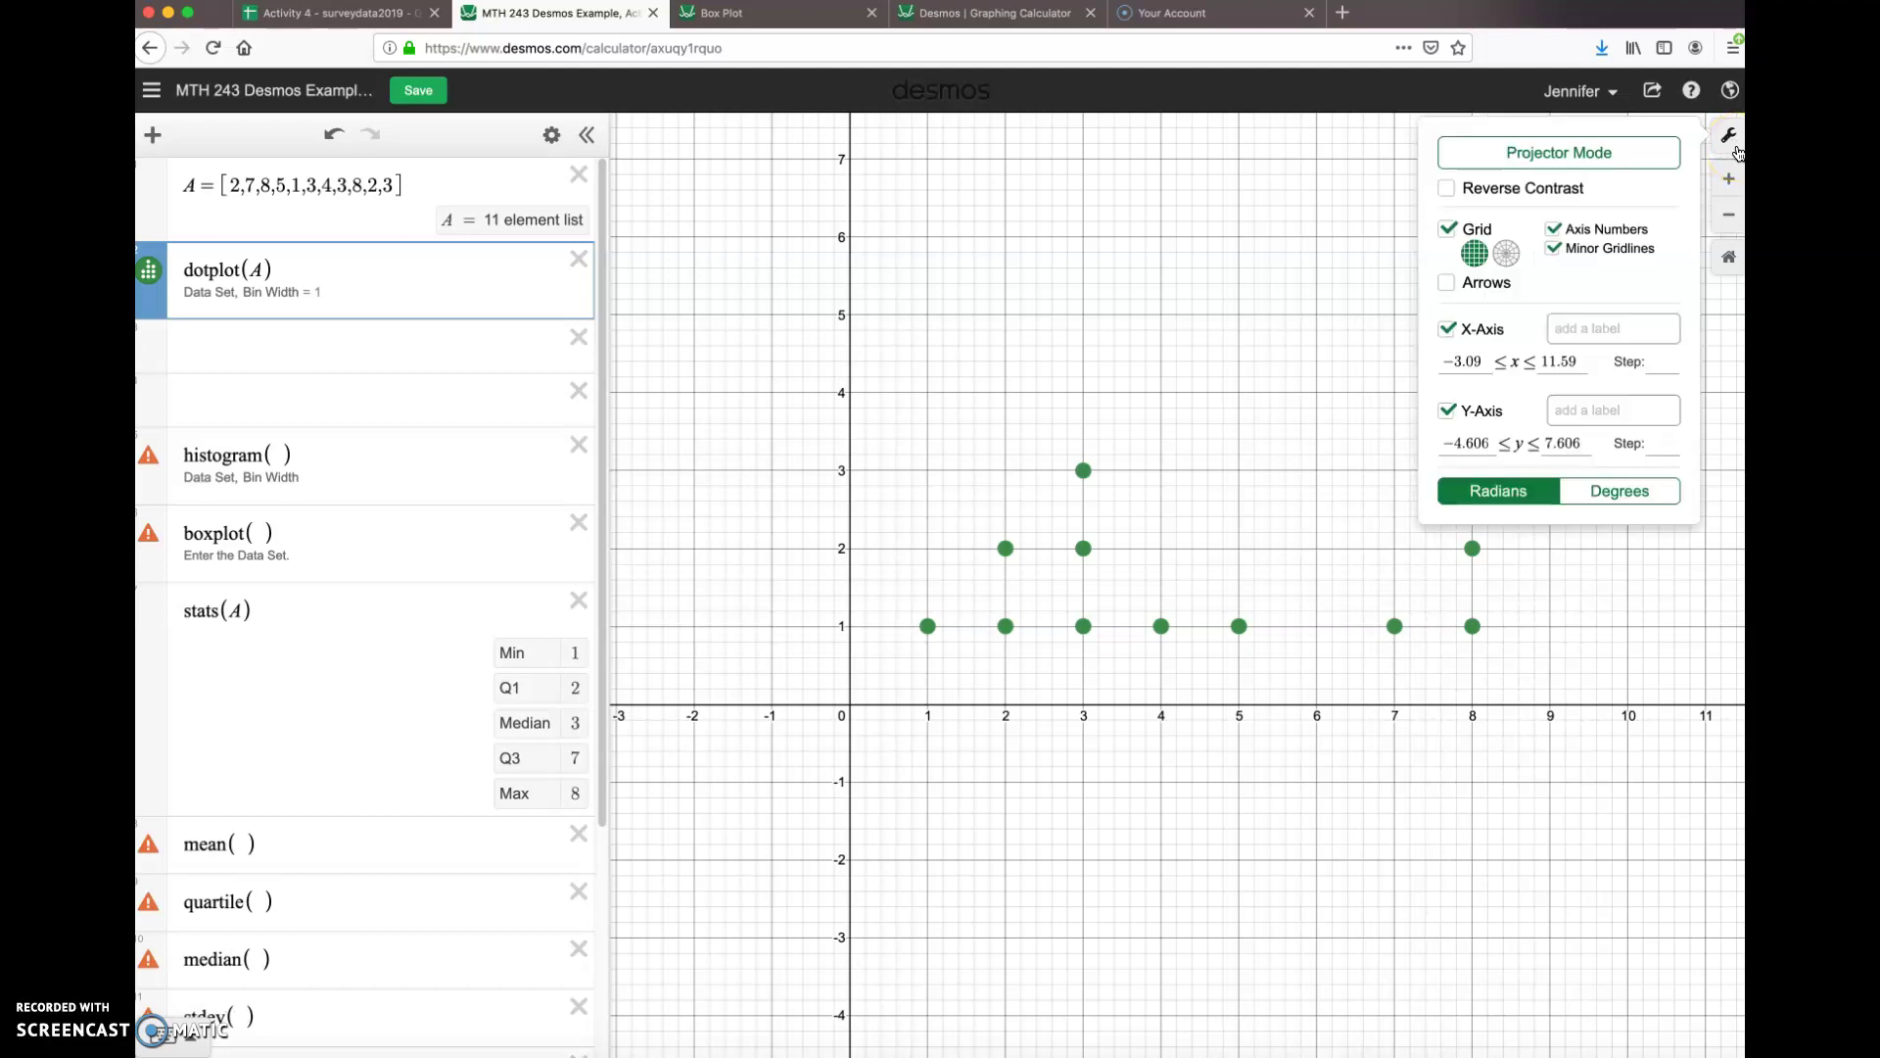
pyautogui.click(1447, 231)
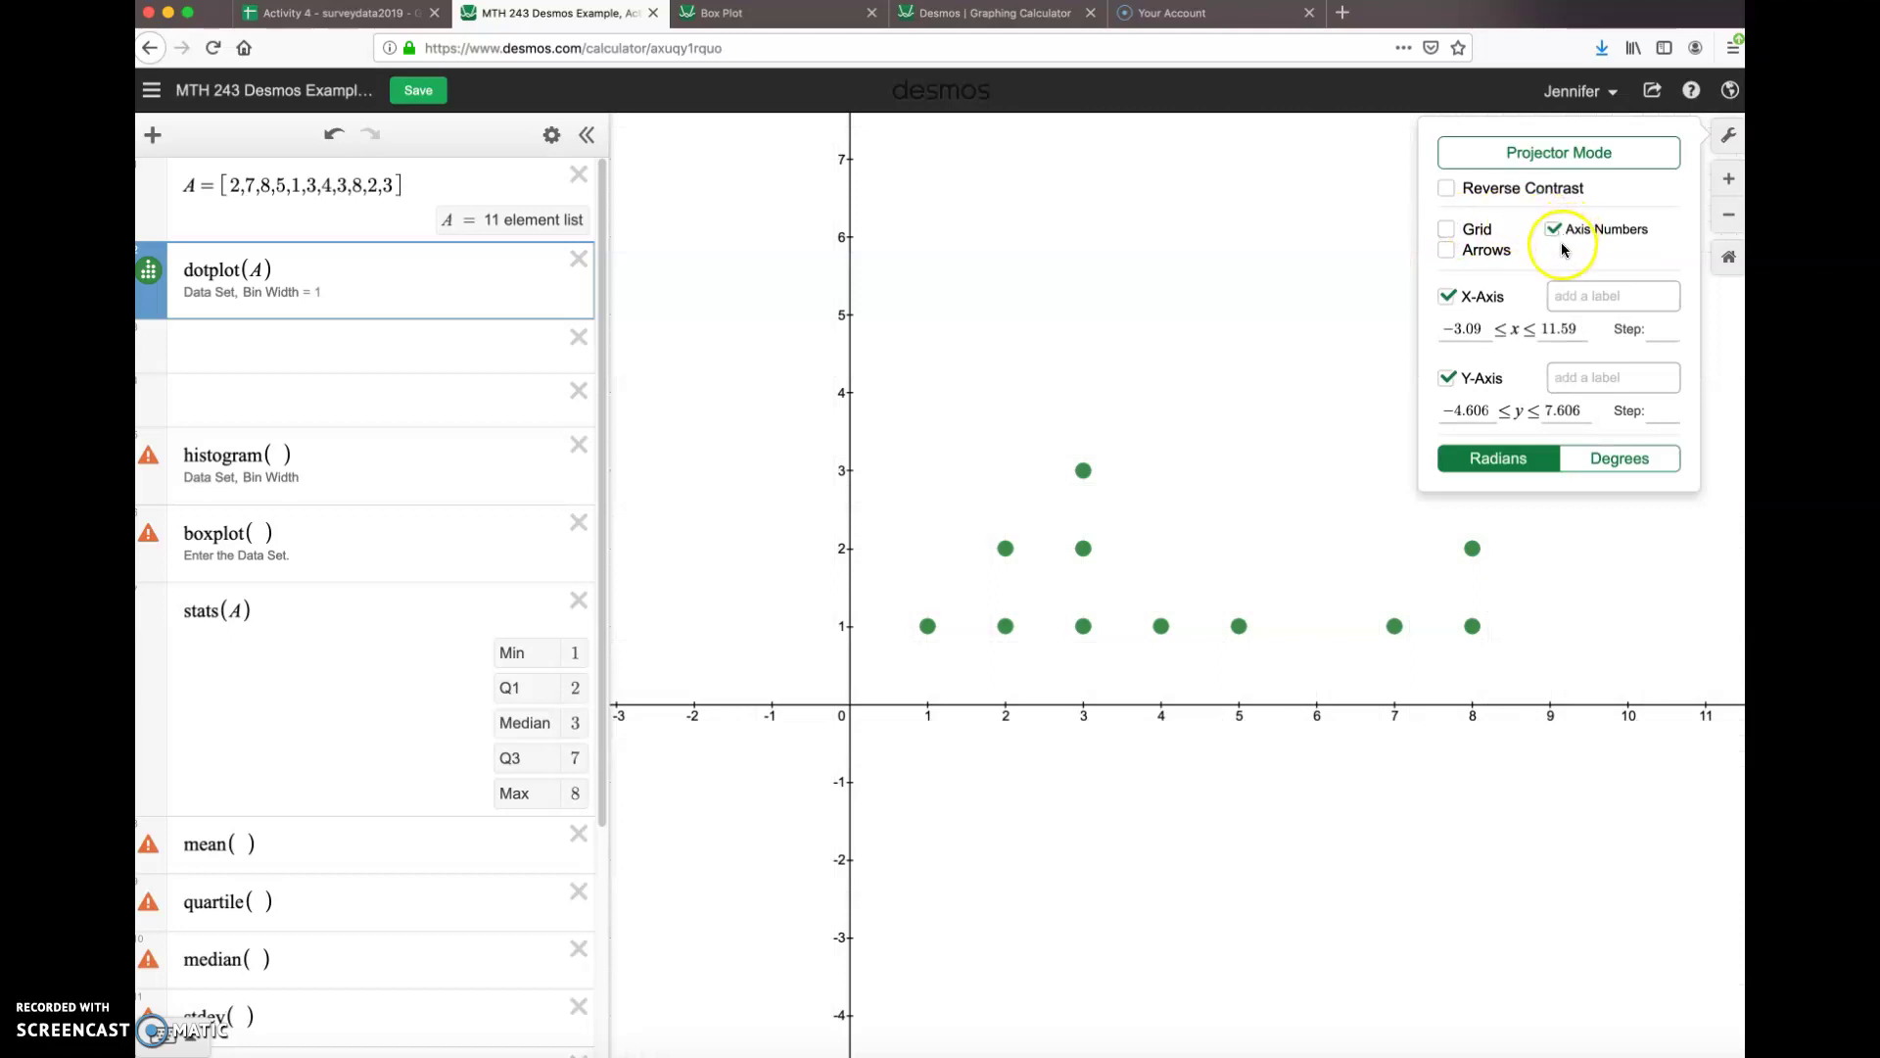
pyautogui.click(1609, 297)
pyautogui.write('Number of key')
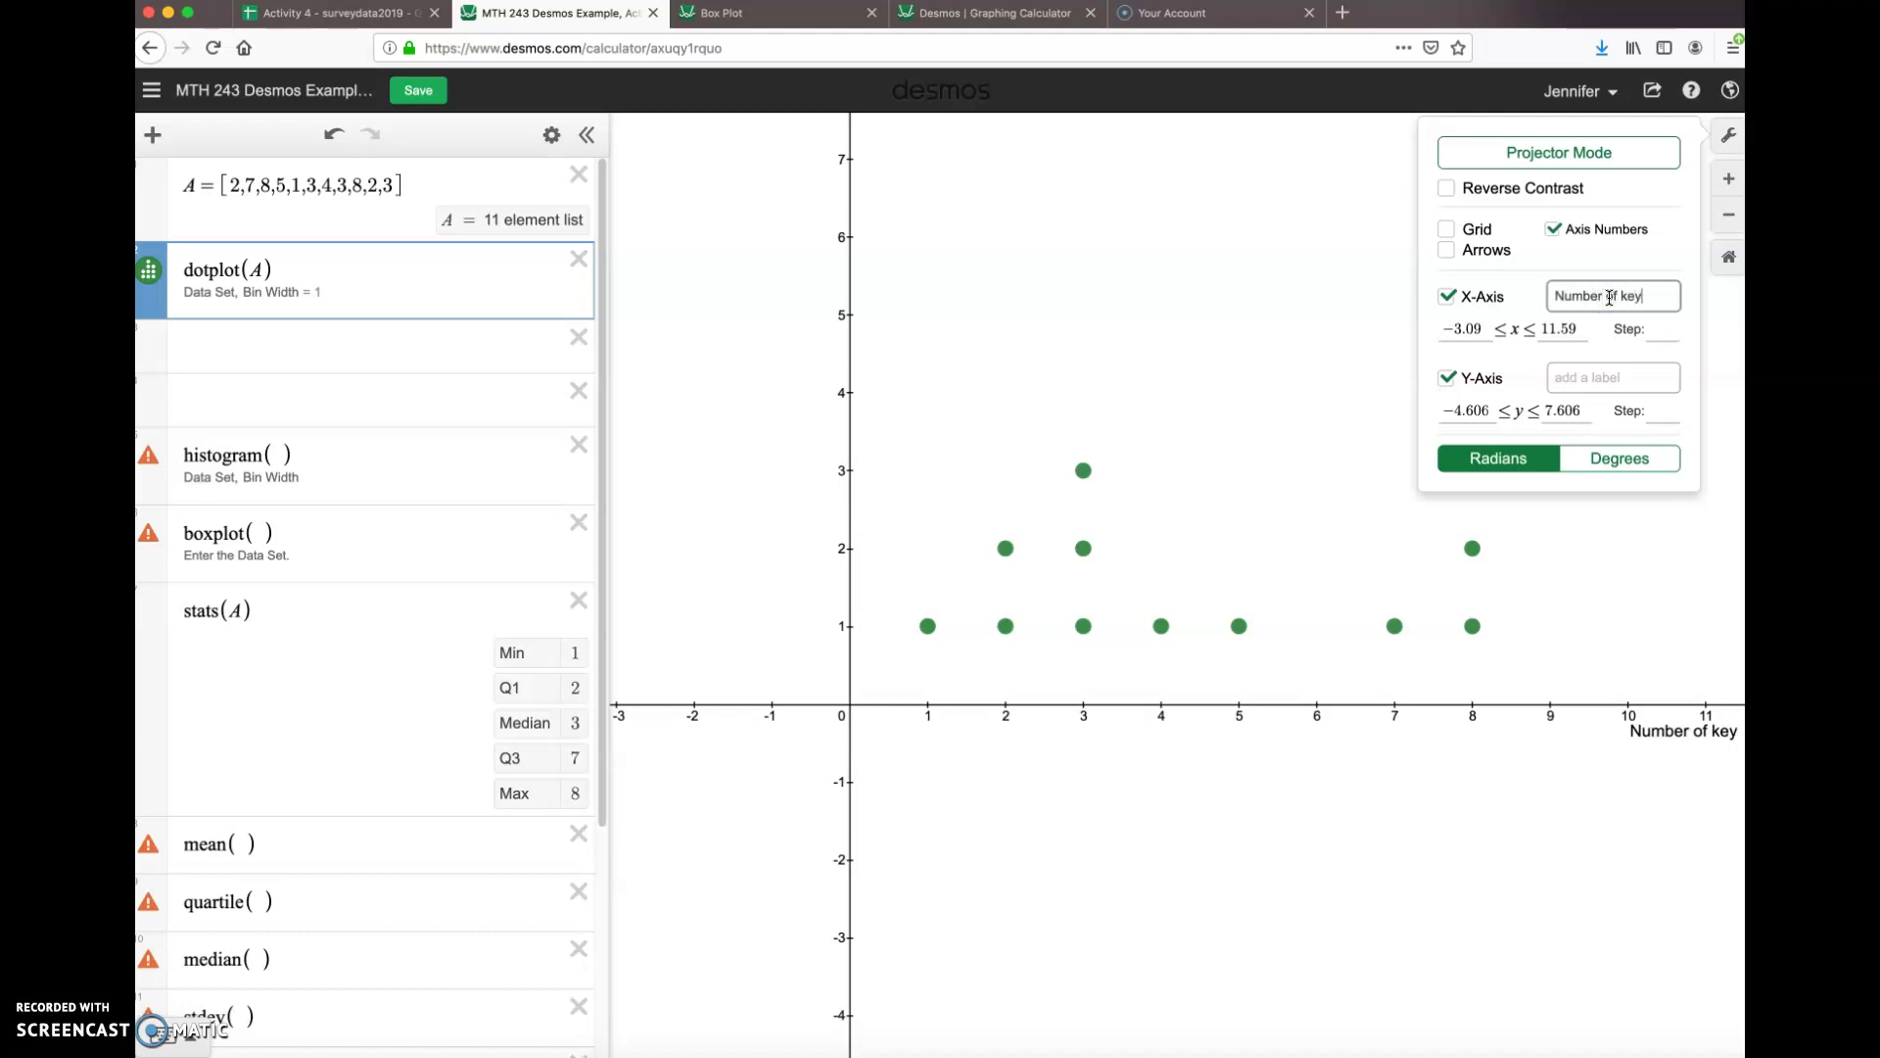
pyautogui.write('s')
pyautogui.click(1614, 379)
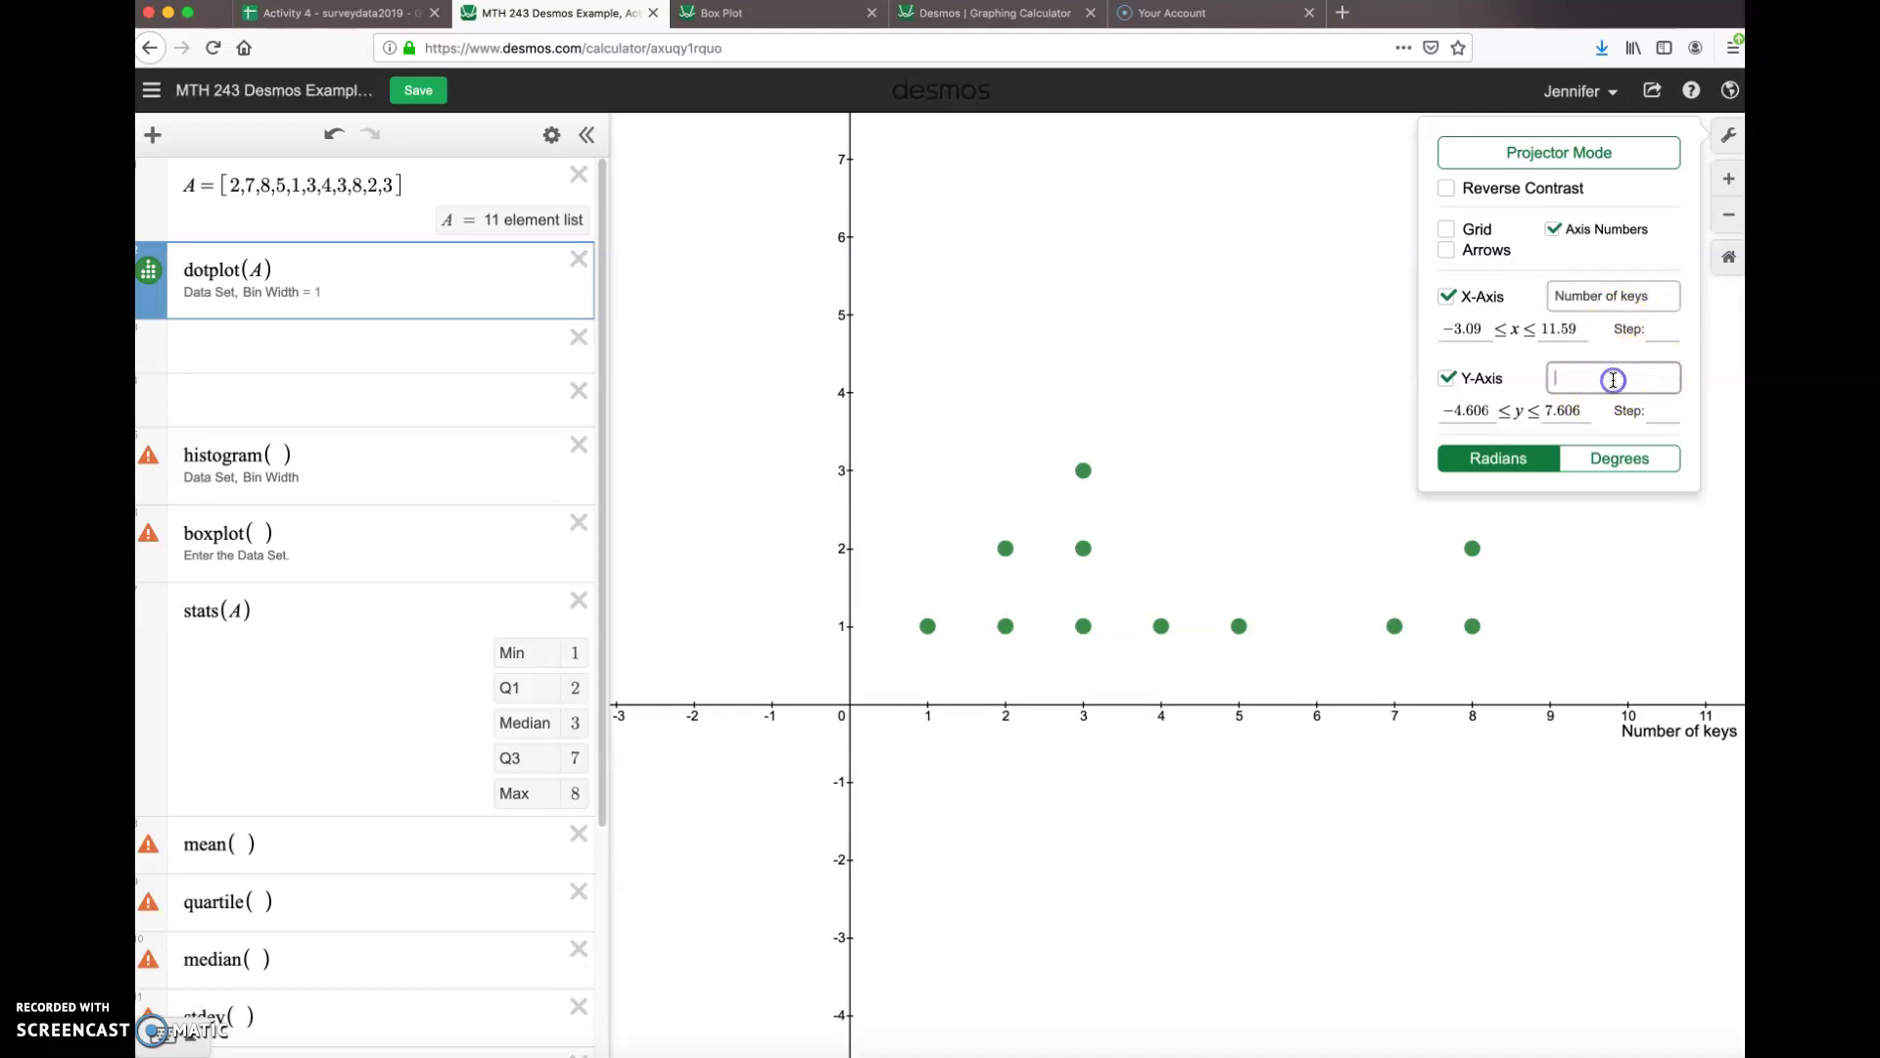
pyautogui.write('Count')
pyautogui.click(1346, 431)
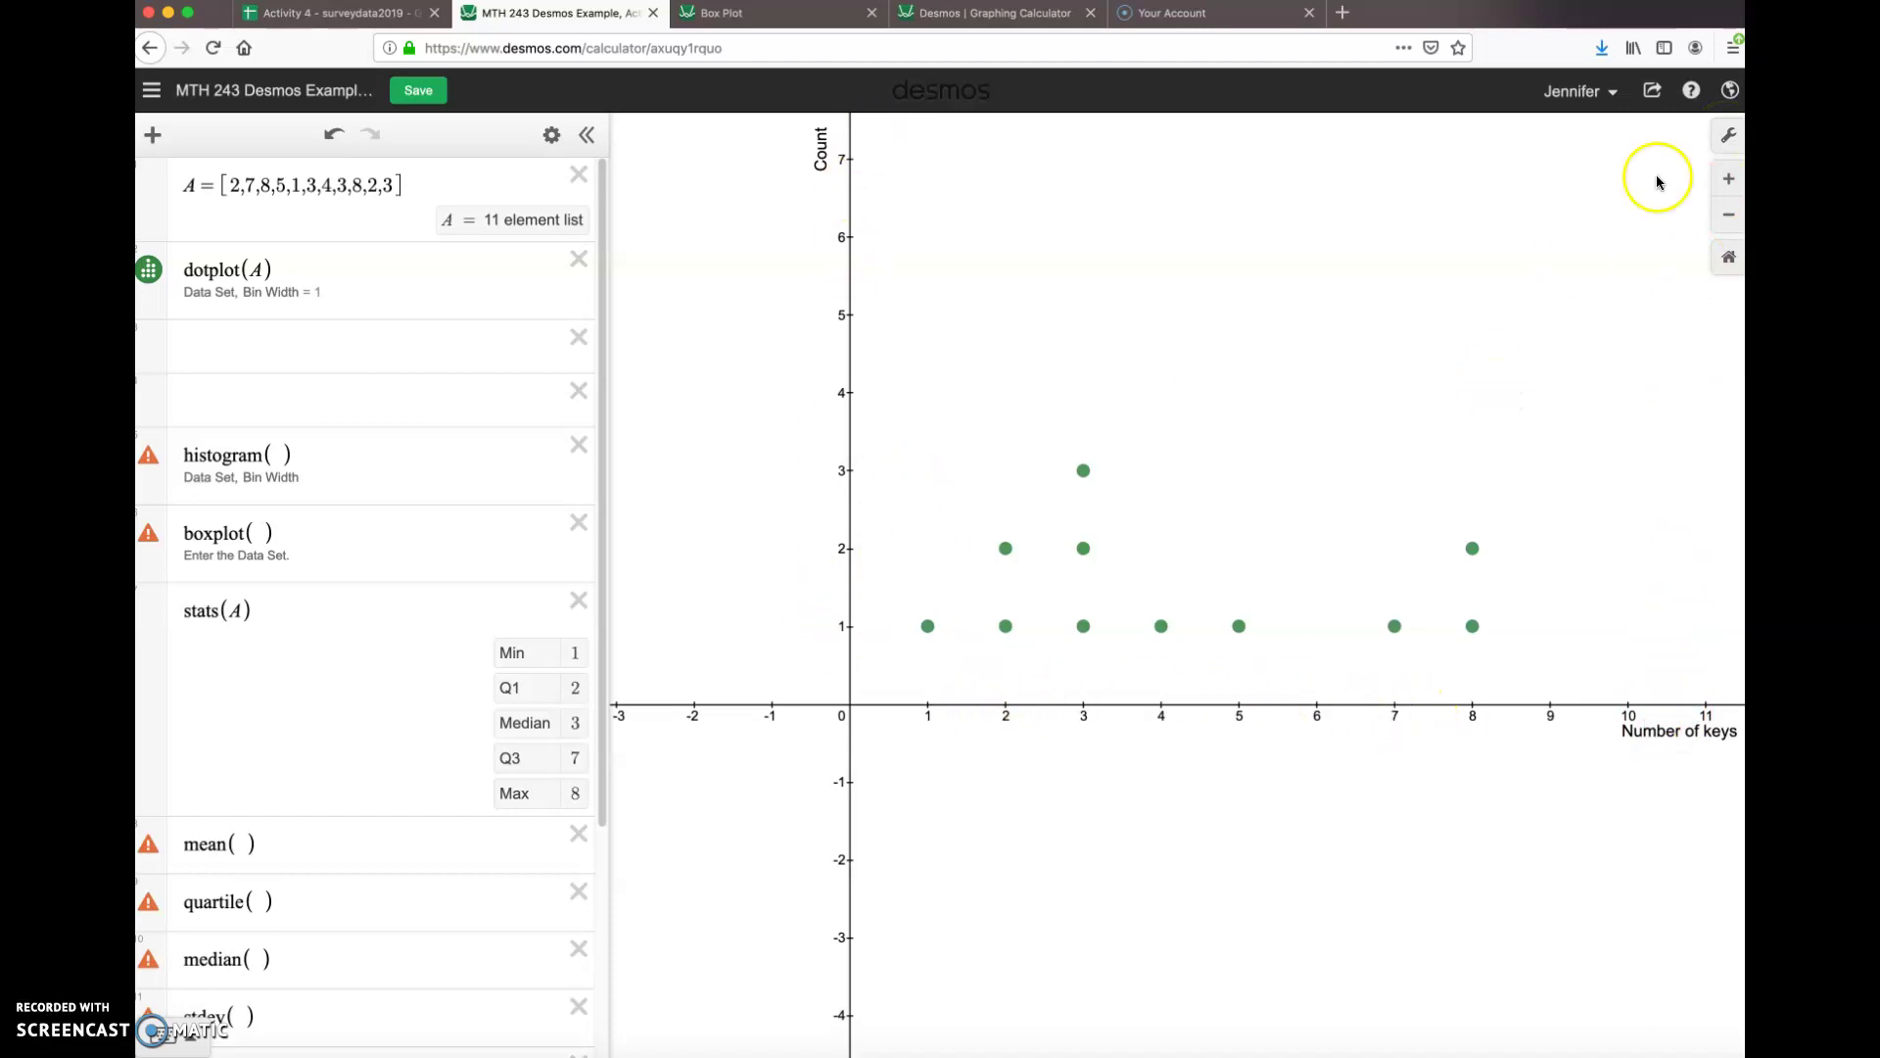
# Step: Set the y-axis maximum to 5 and the x-axis maximum to 10
pyautogui.click(1728, 140)
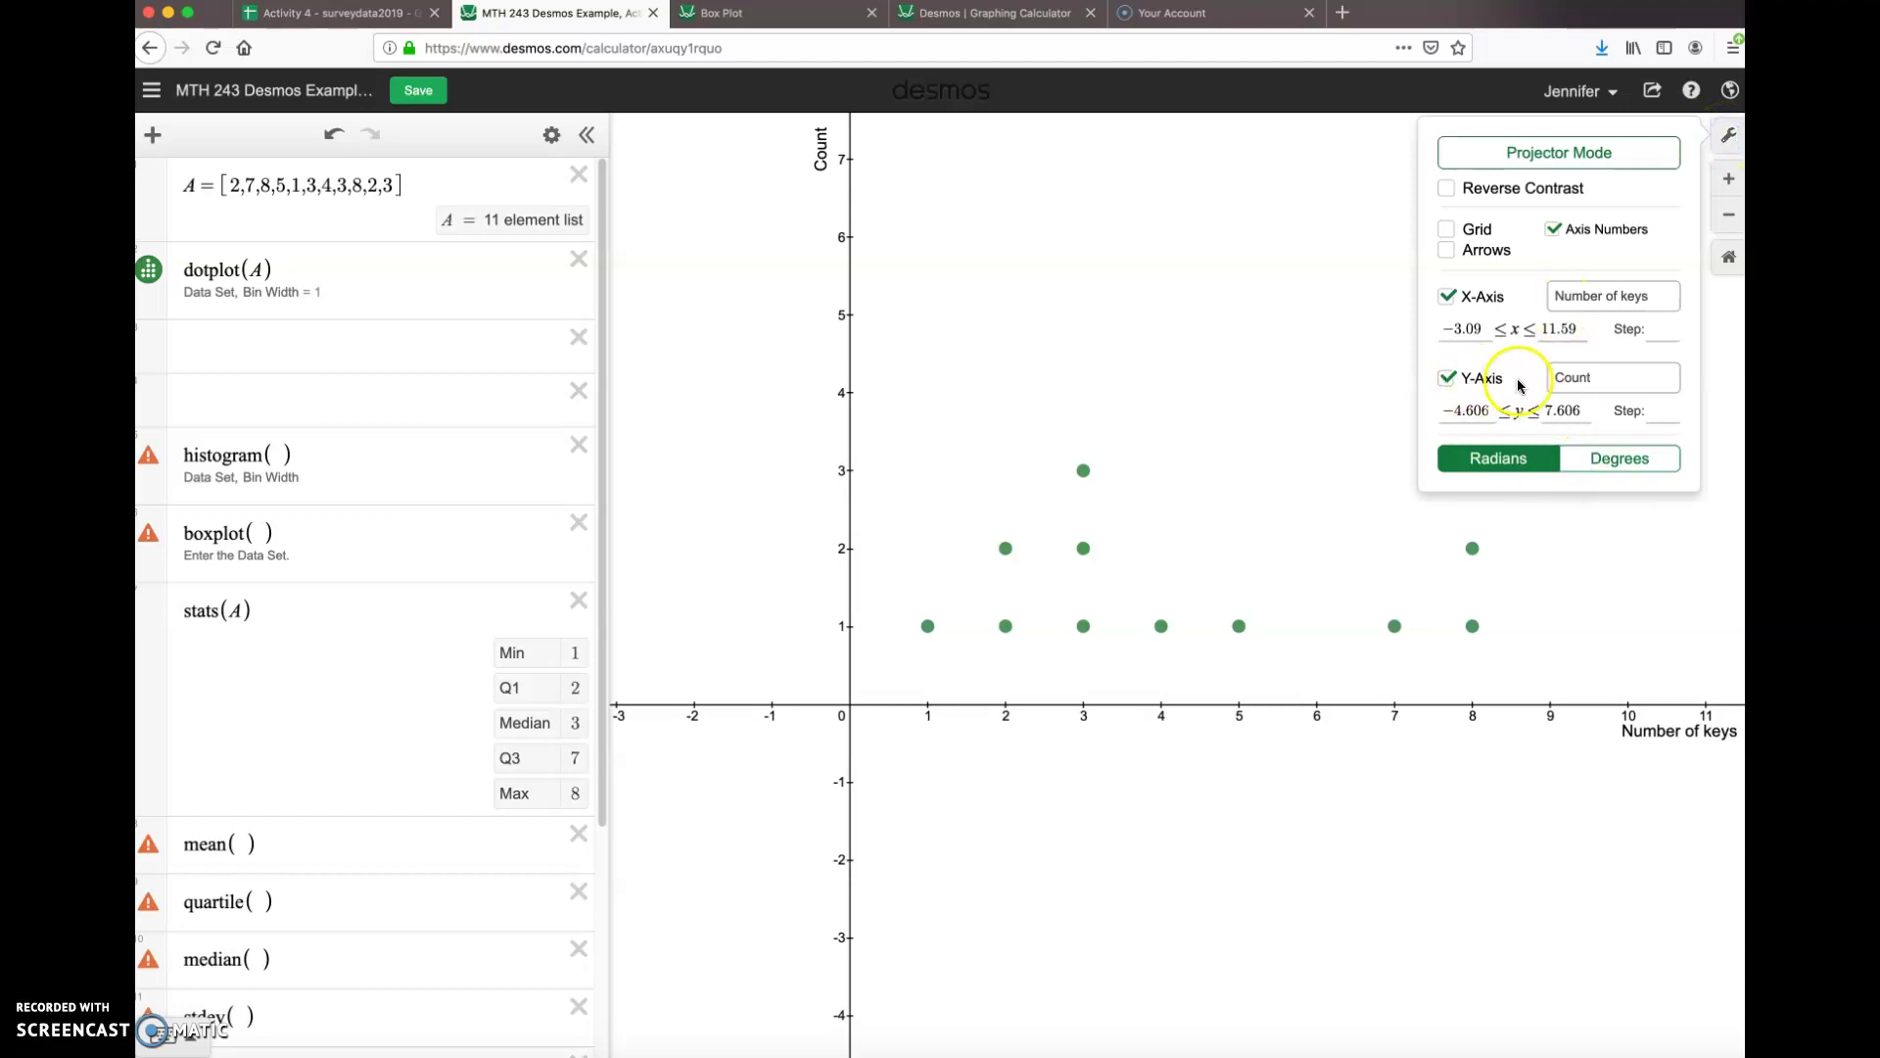
pyautogui.click(1579, 408)
pyautogui.moveTo(1579, 409); pyautogui.dragTo(1530, 409)
pyautogui.write('5')
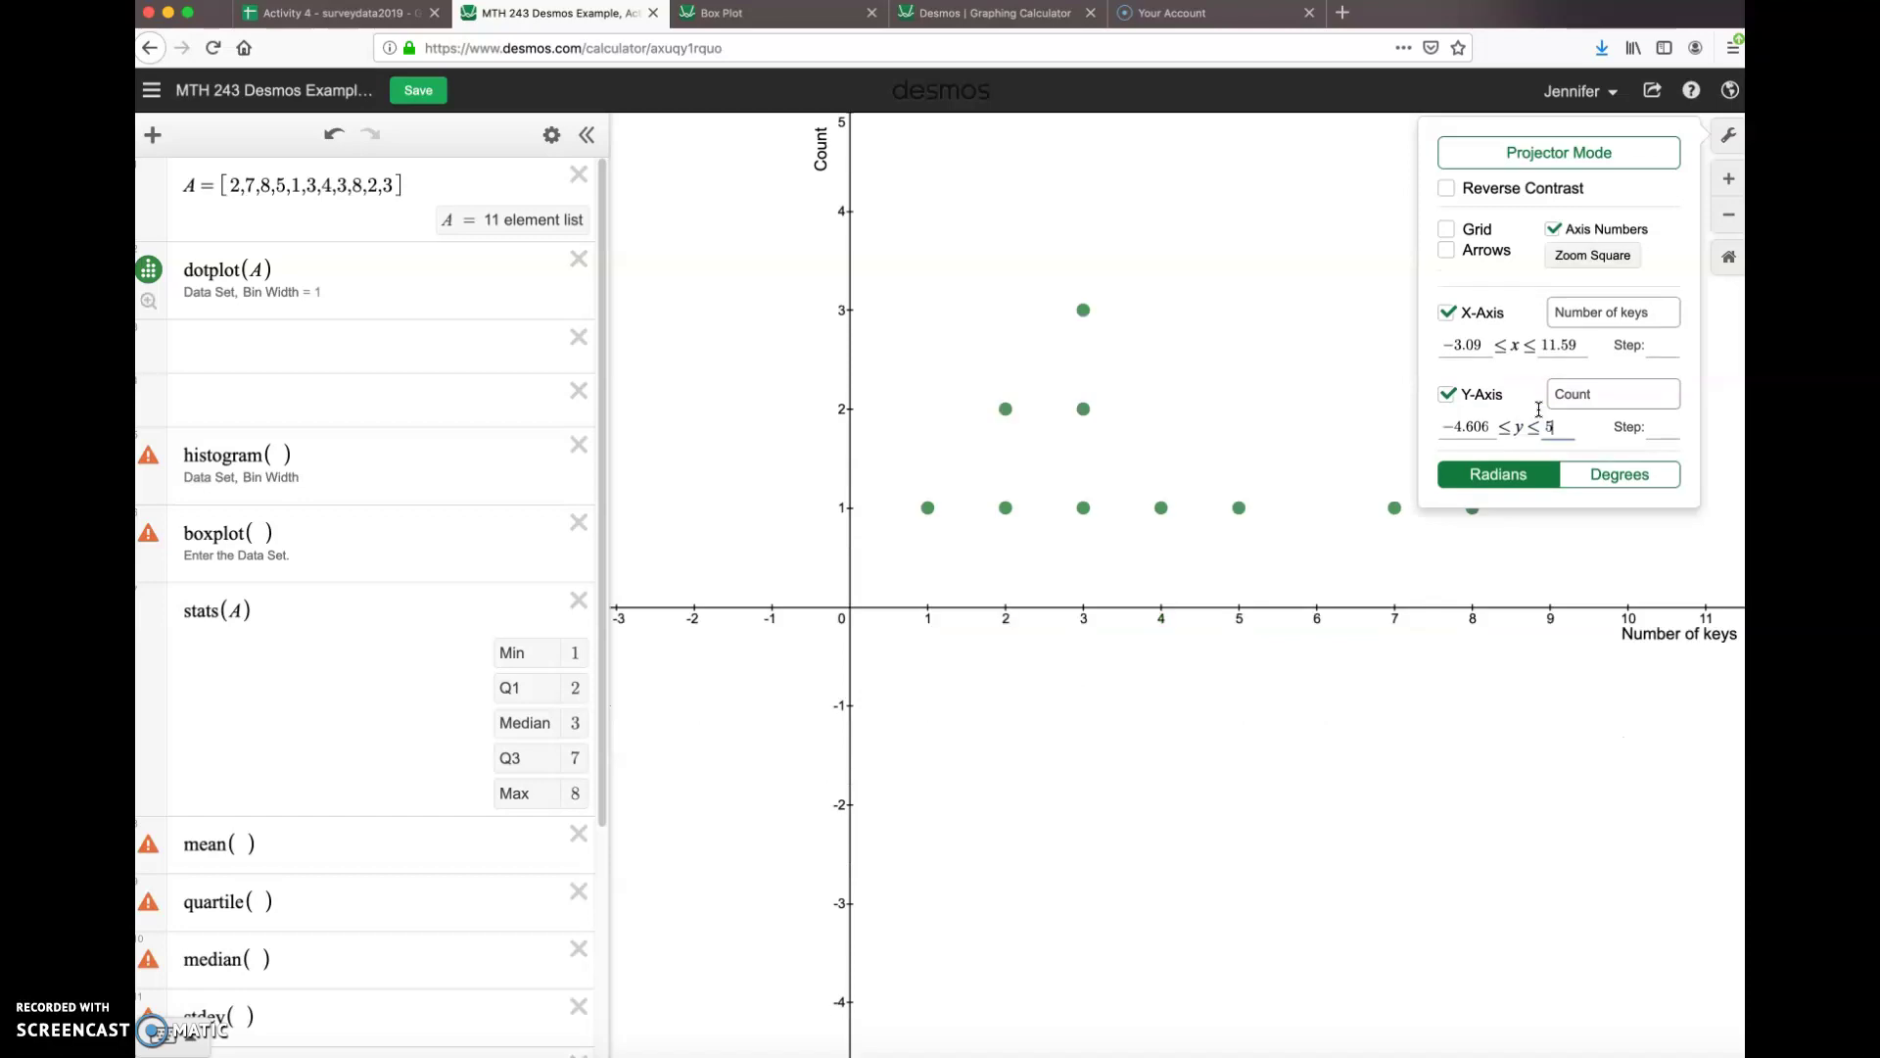
pyautogui.click(1574, 346)
pyautogui.moveTo(1574, 345); pyautogui.dragTo(1541, 347)
pyautogui.write('10')
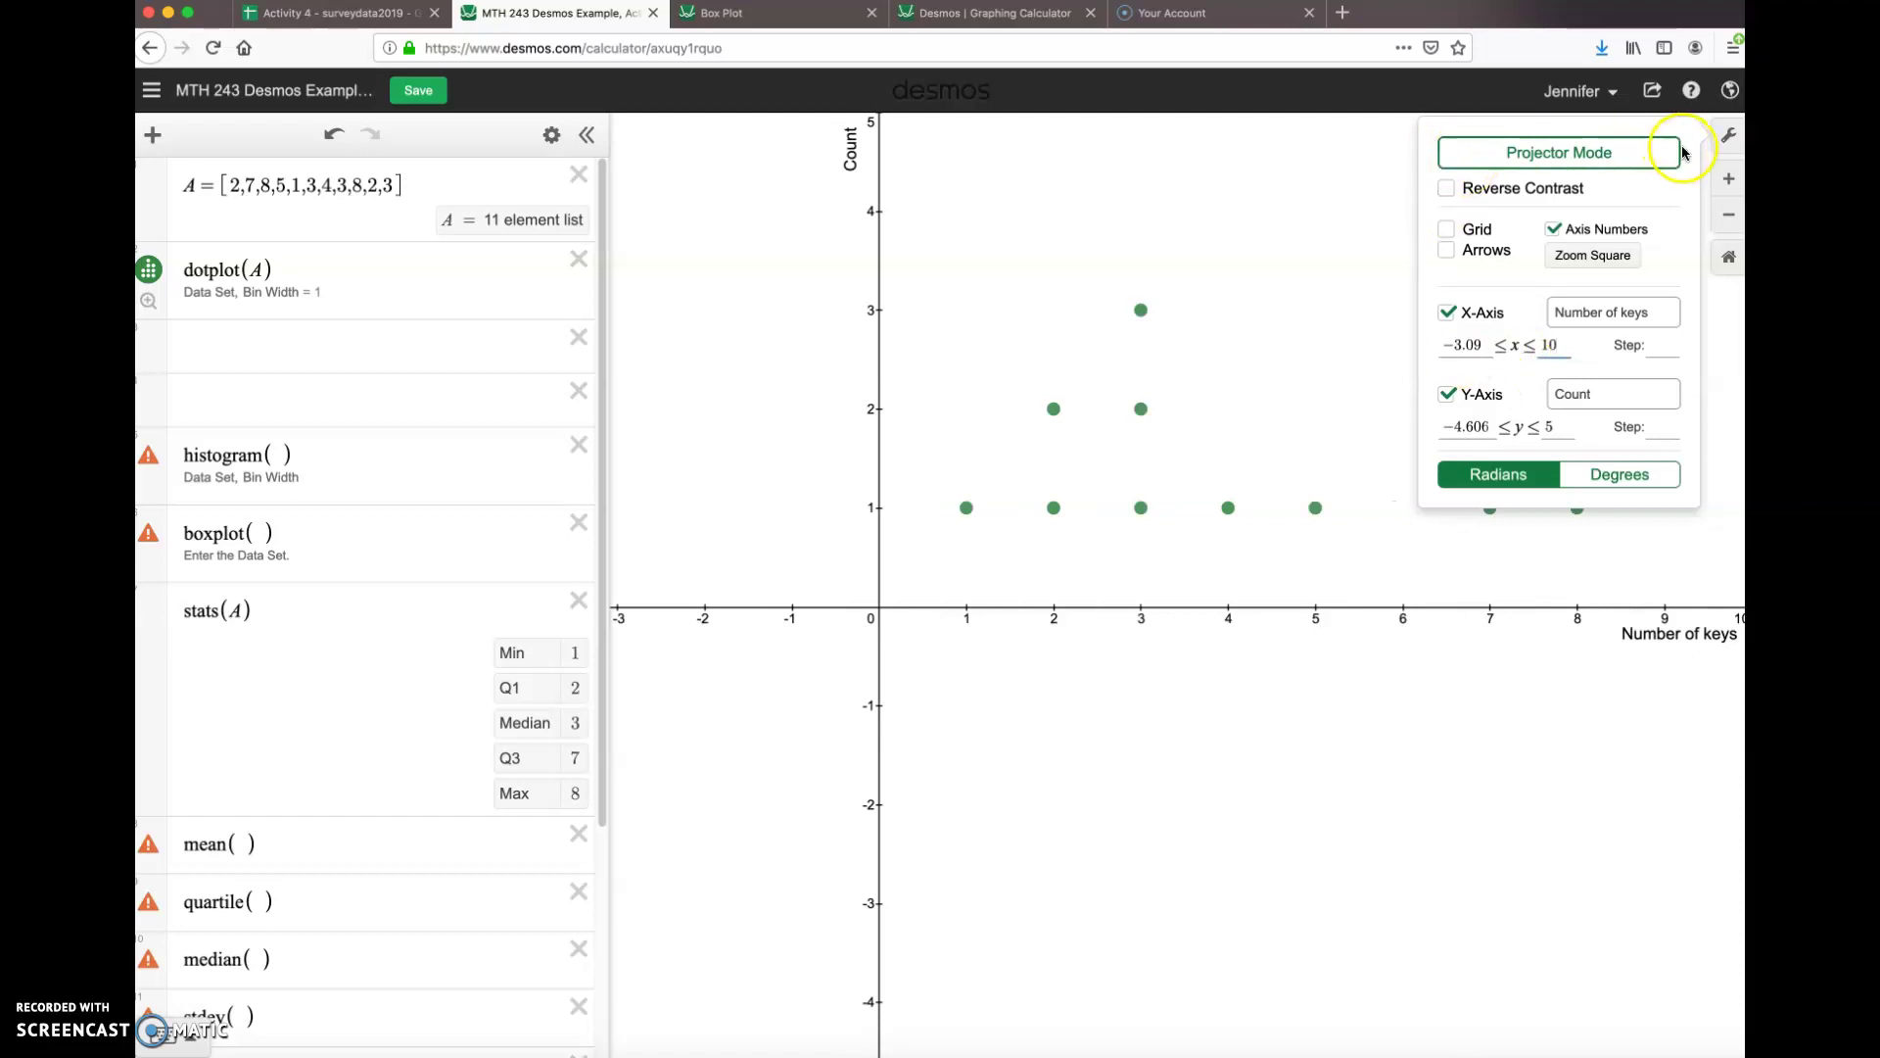
pyautogui.click(1728, 135)
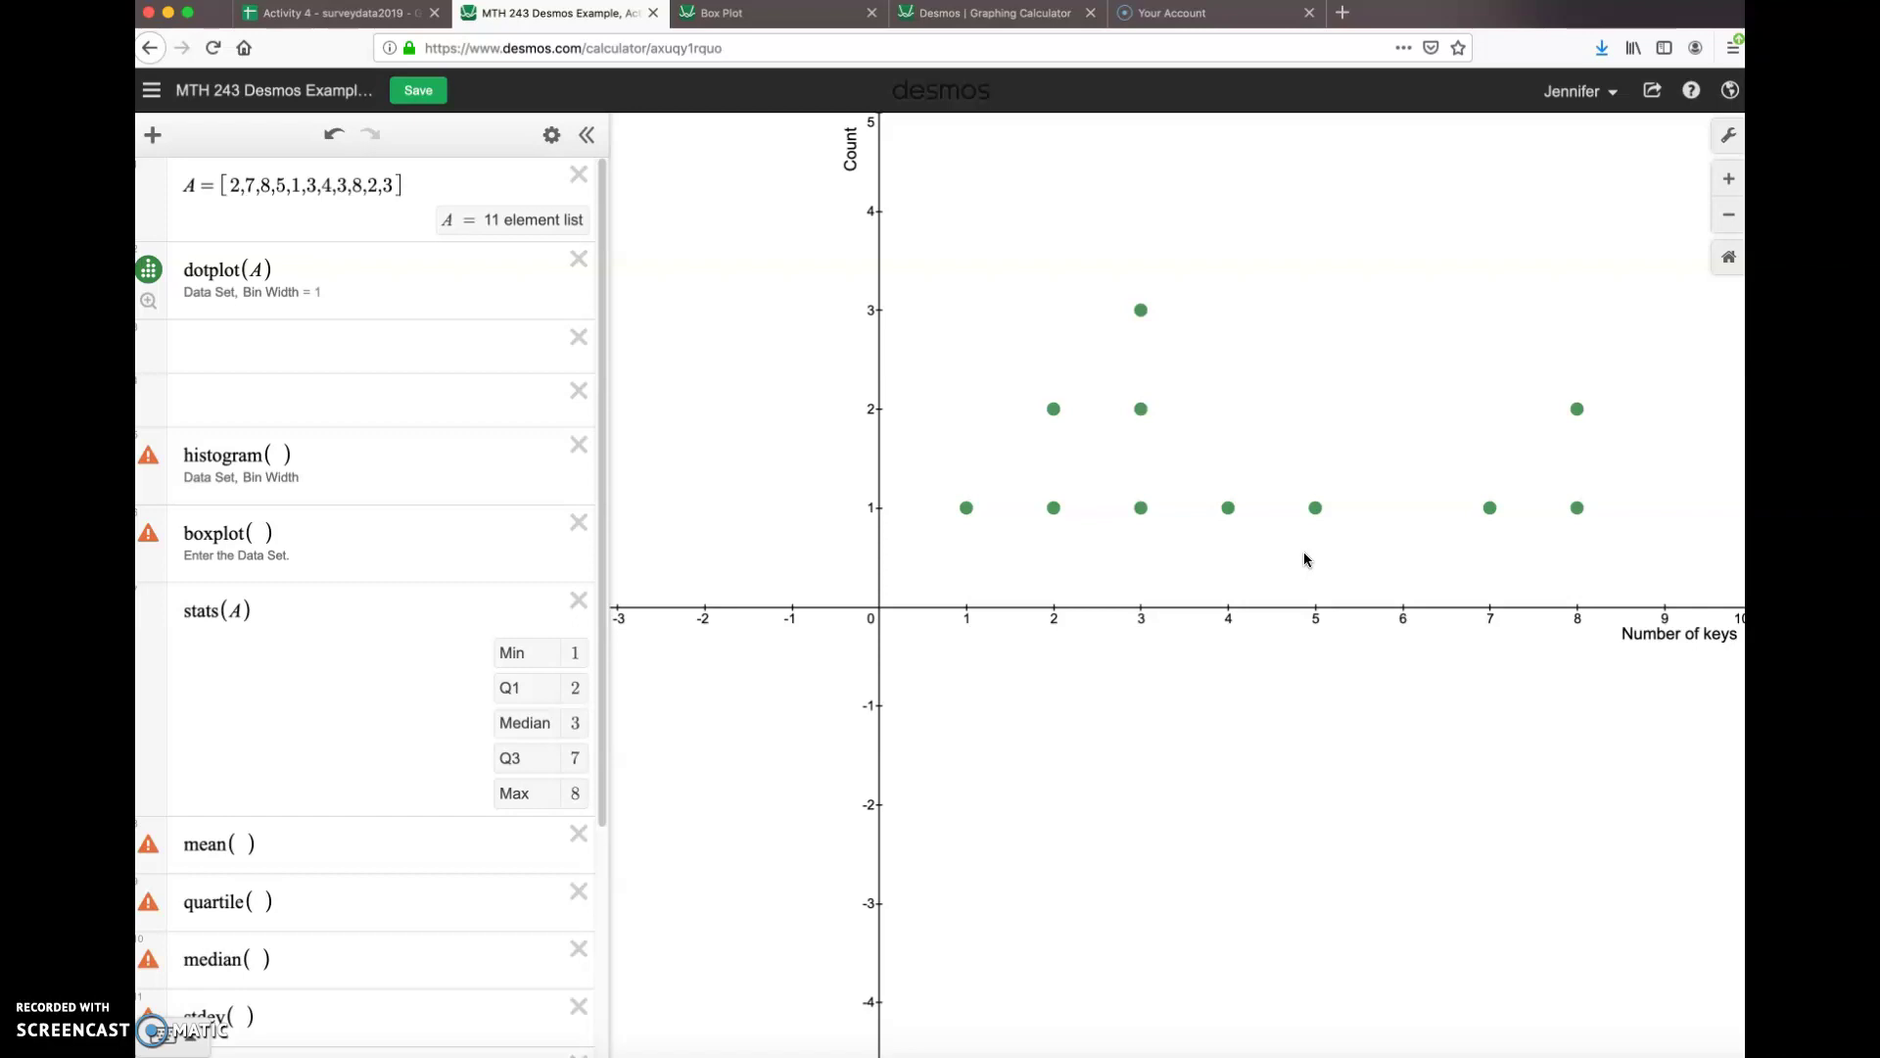
# Step: Enter A as the histogram's data set, giving histogram(A)
pyautogui.click(1100, 519)
pyautogui.click(1279, 485)
pyautogui.click(254, 456)
pyautogui.click(277, 455)
pyautogui.write('A')
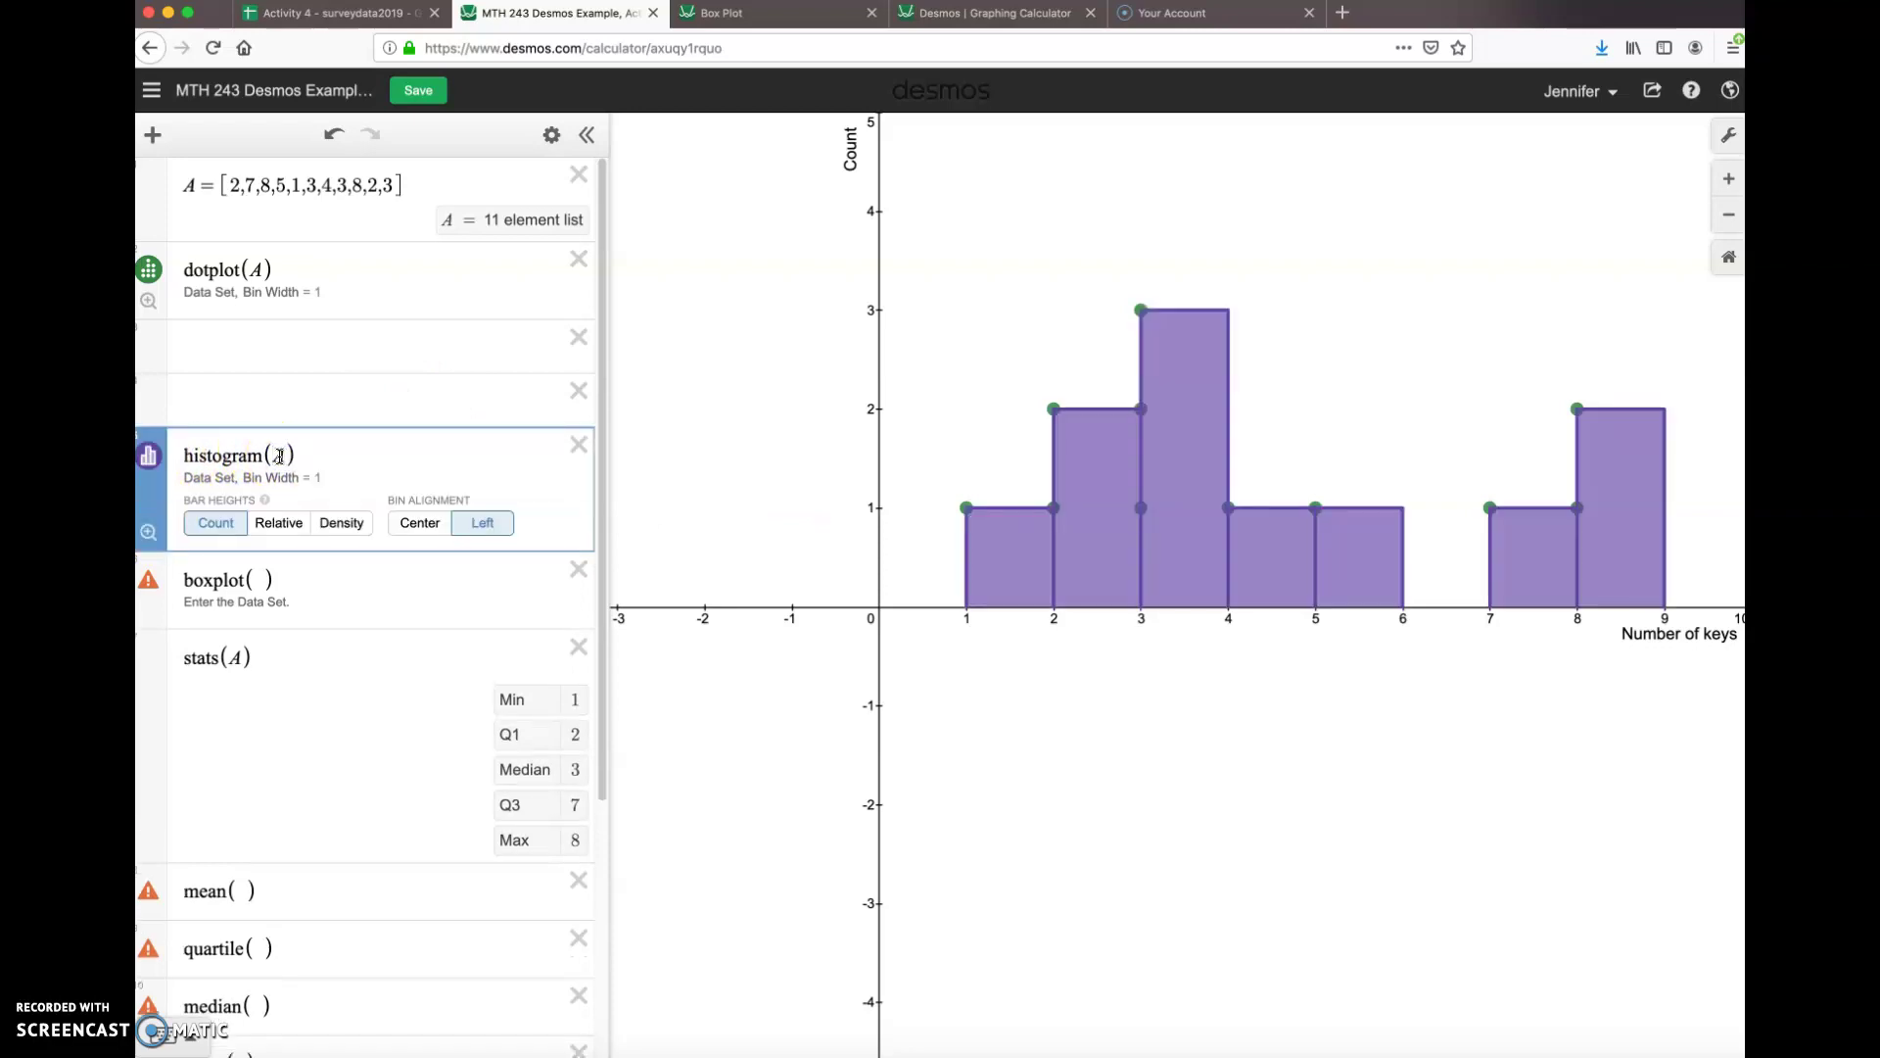
pyautogui.click(314, 454)
# Step: Try Count, Relative and Density bar heights and Center/Left bins, ending on Density and Left
pyautogui.click(226, 524)
pyautogui.click(278, 525)
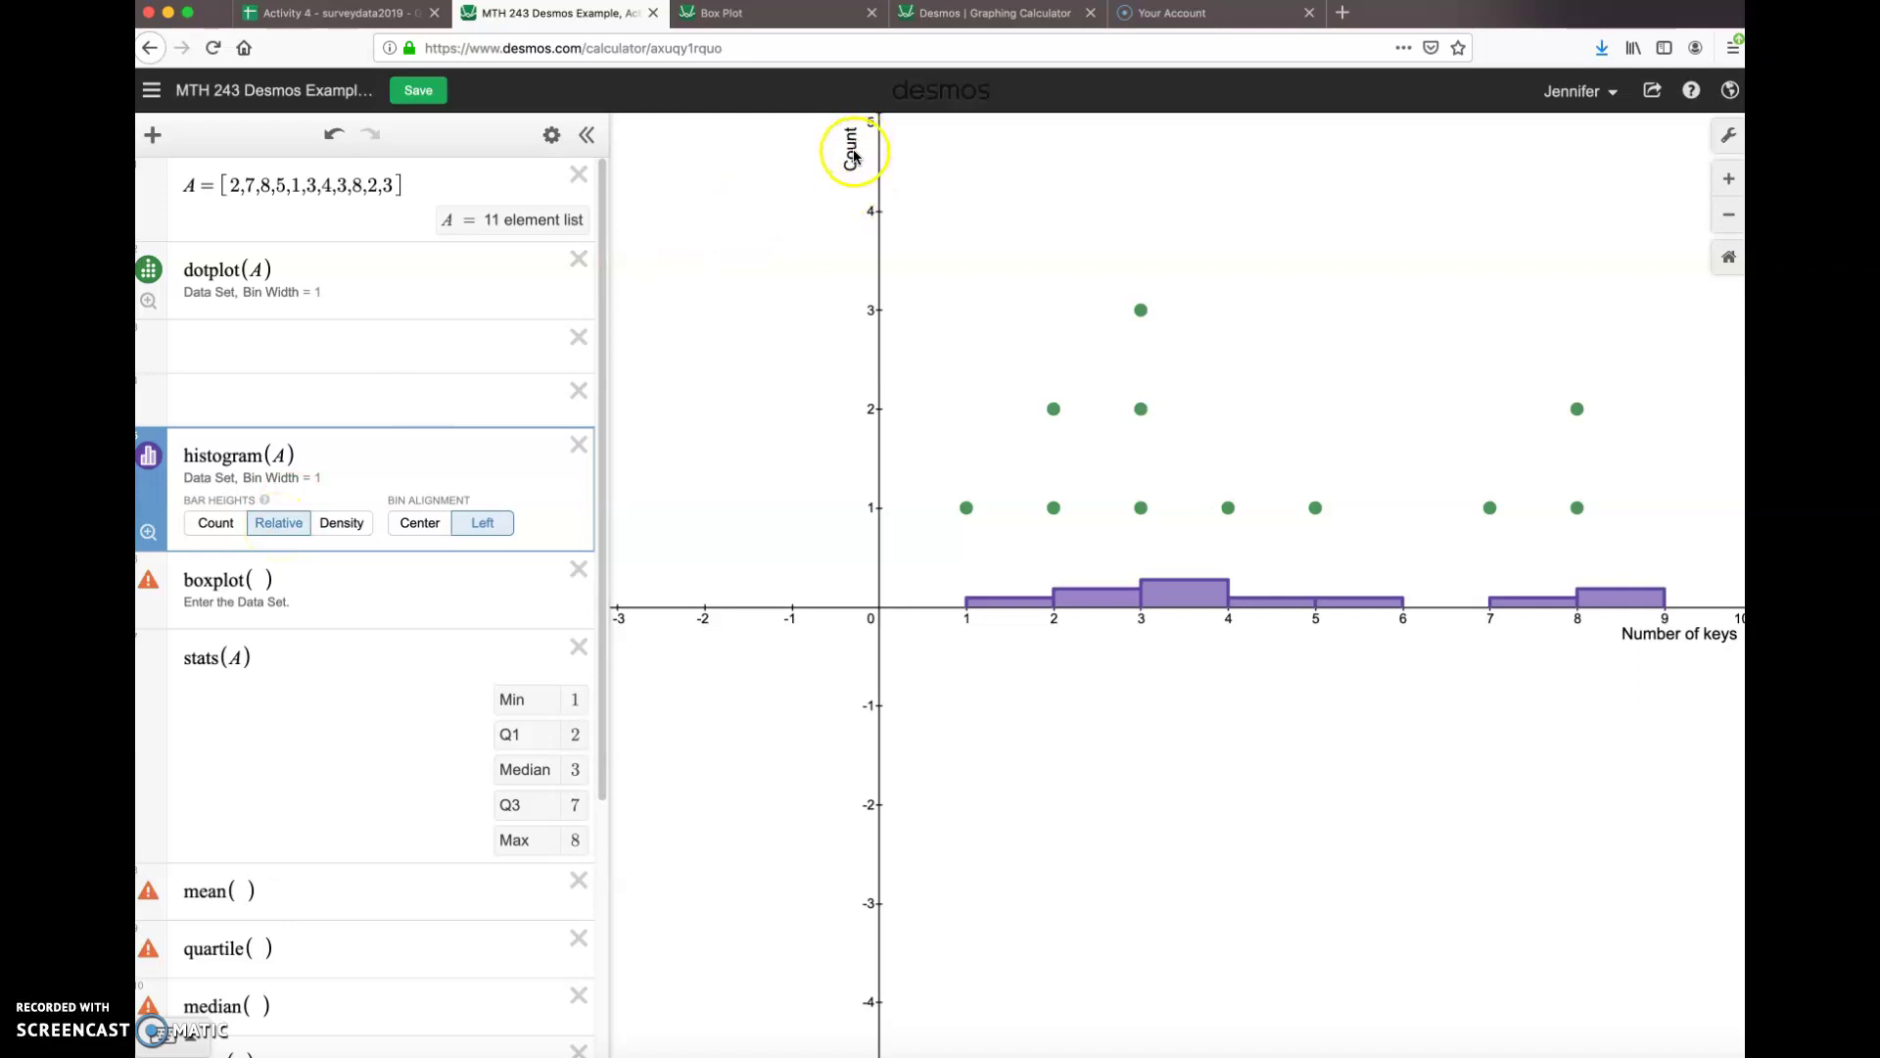
pyautogui.click(345, 524)
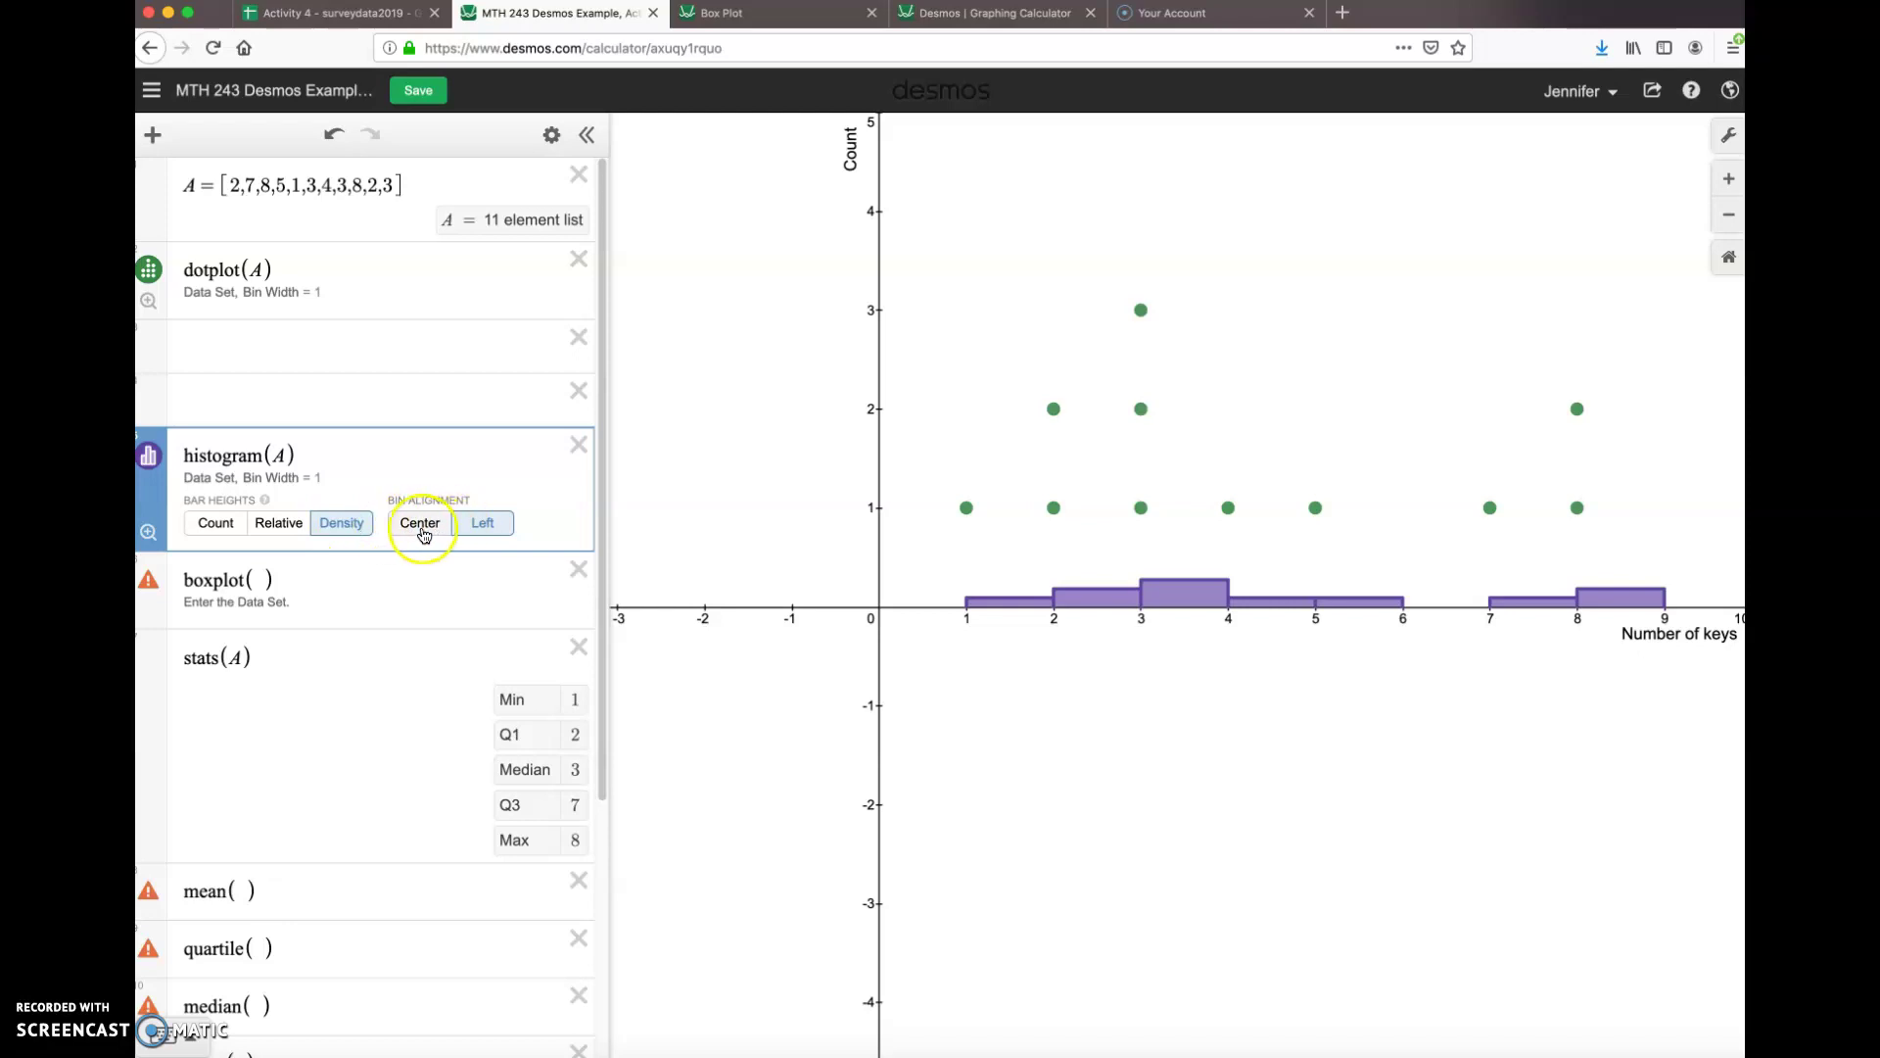
pyautogui.click(432, 534)
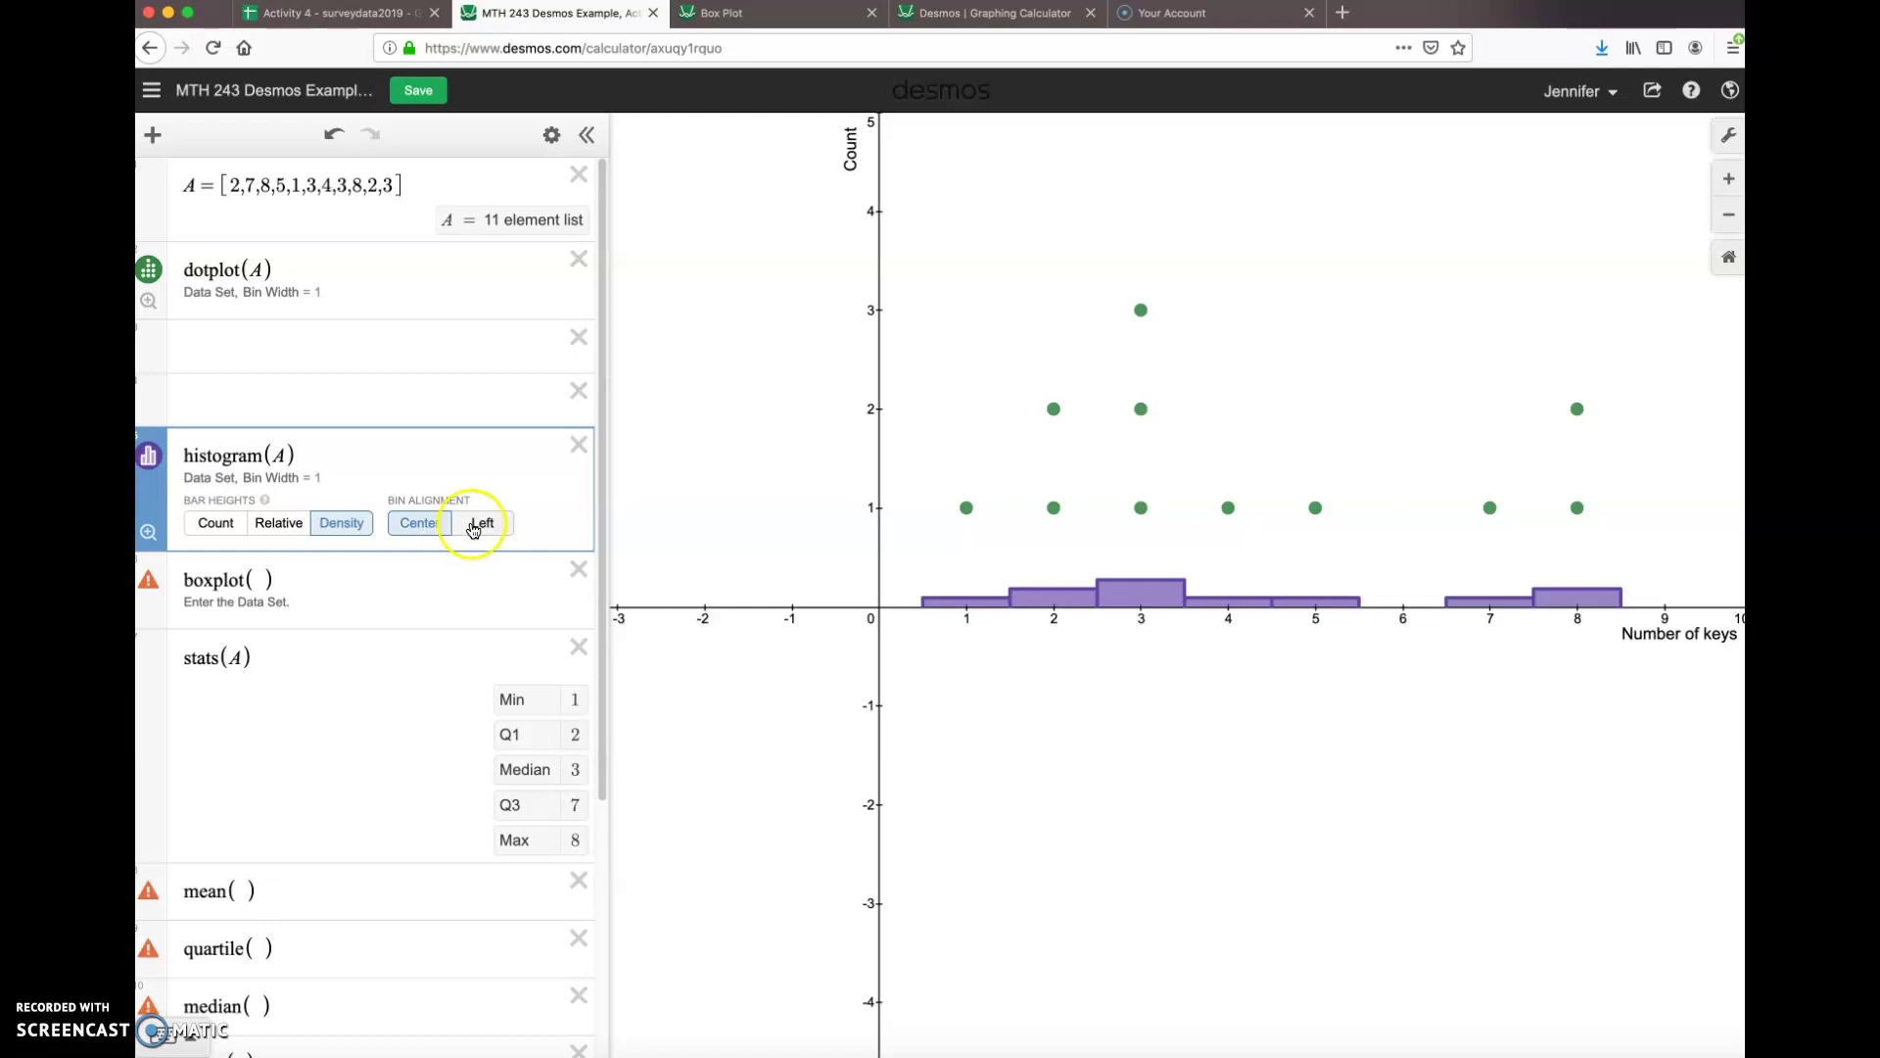
pyautogui.click(482, 525)
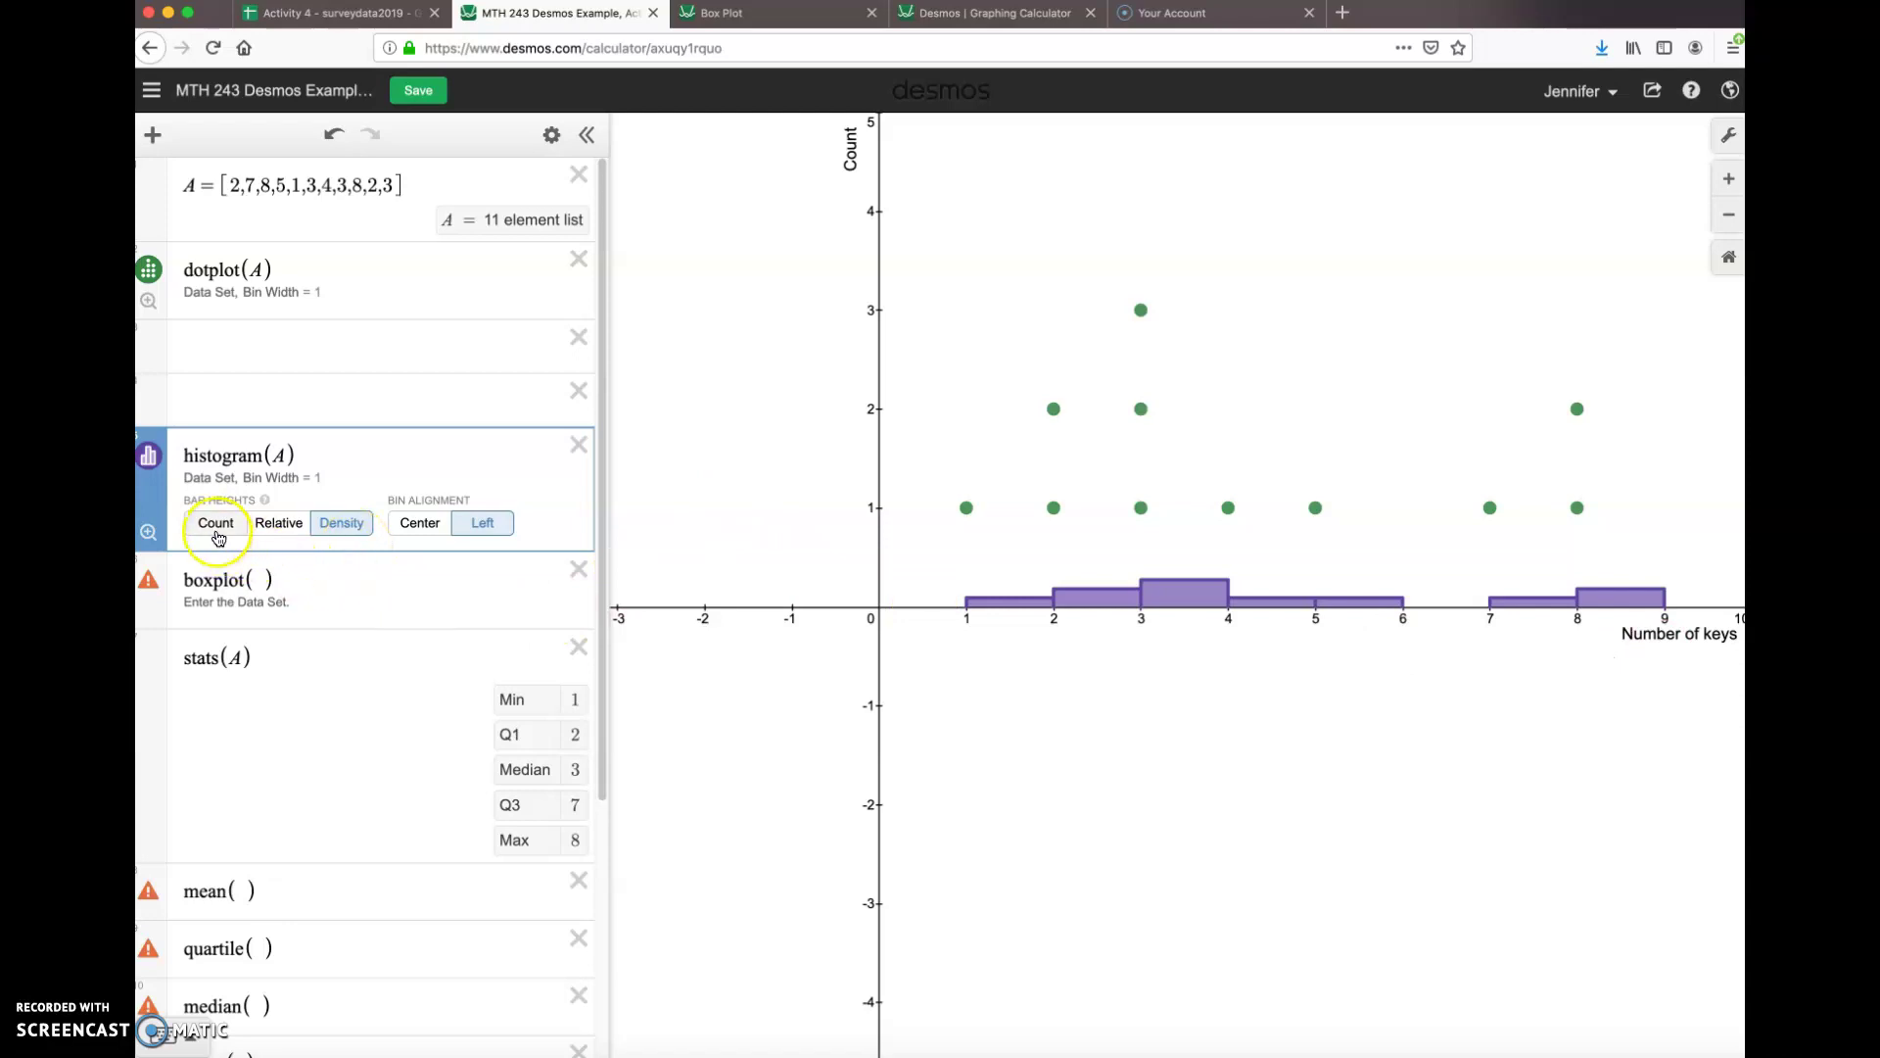
pyautogui.click(219, 534)
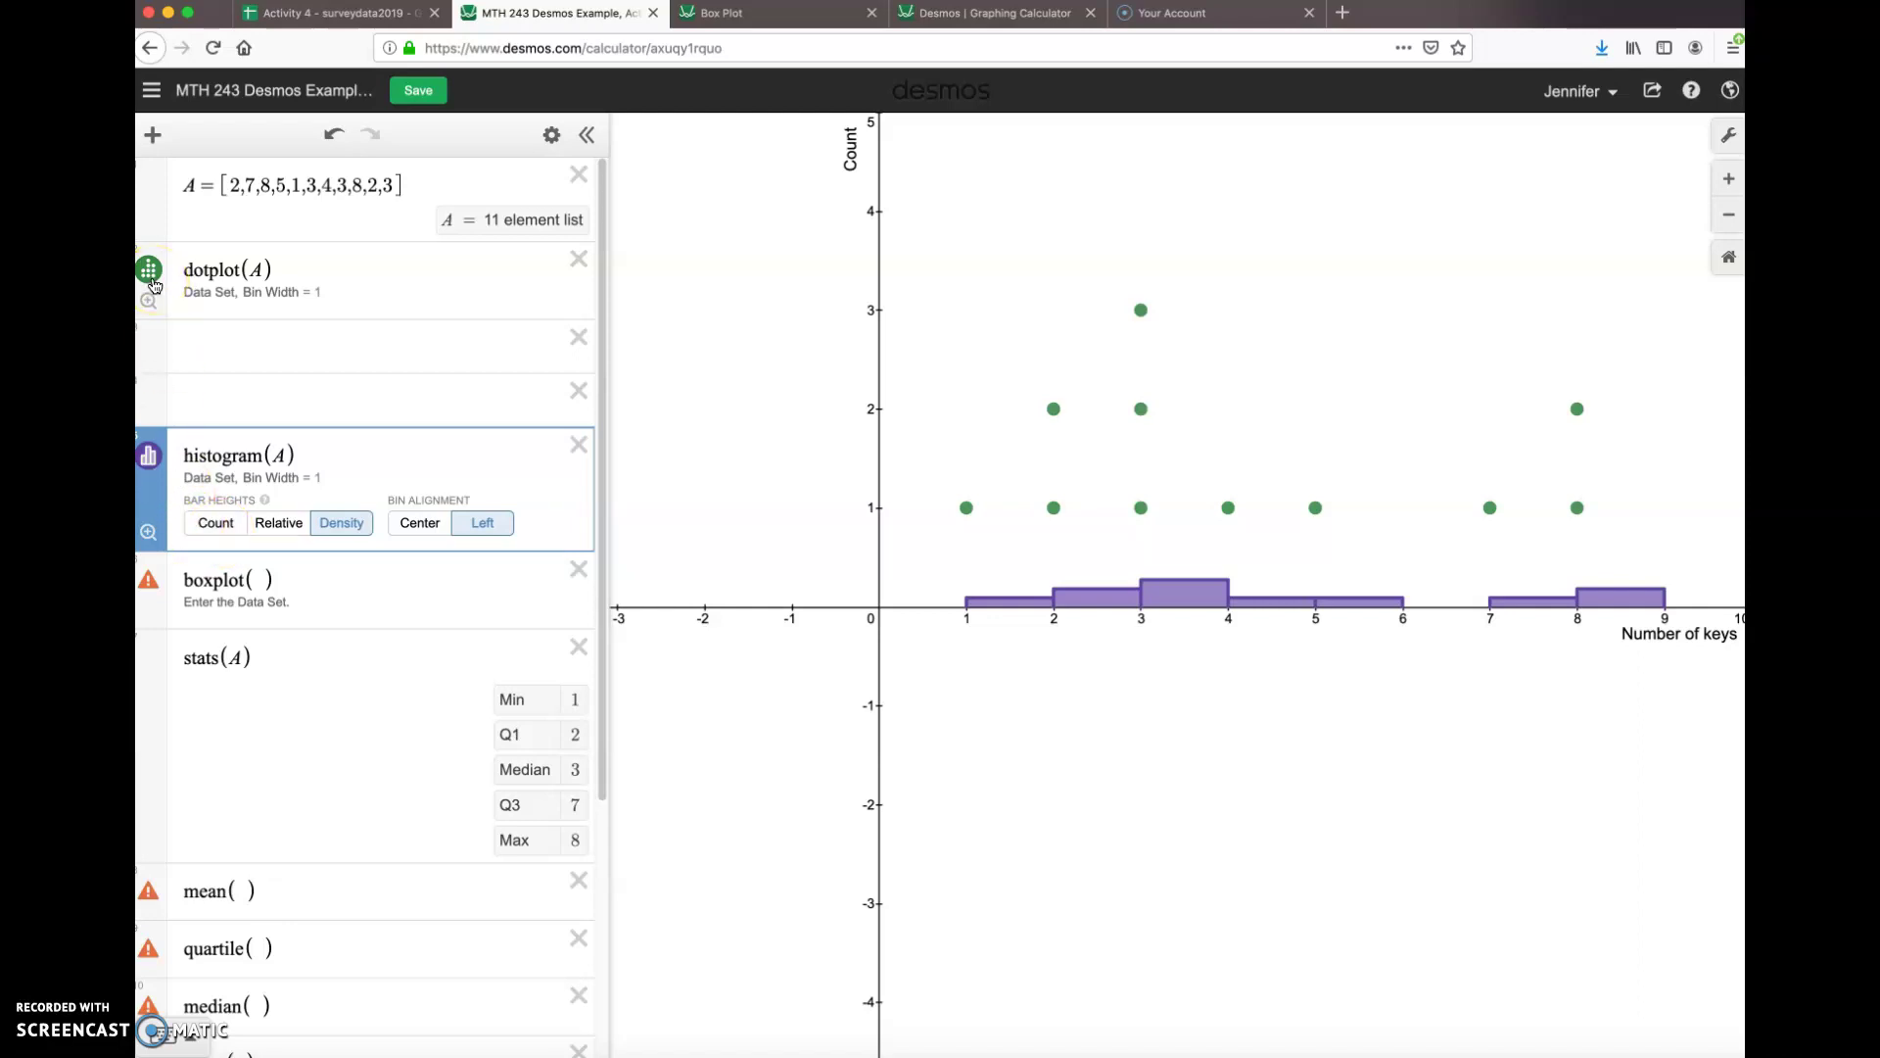
pyautogui.click(152, 278)
pyautogui.click(152, 277)
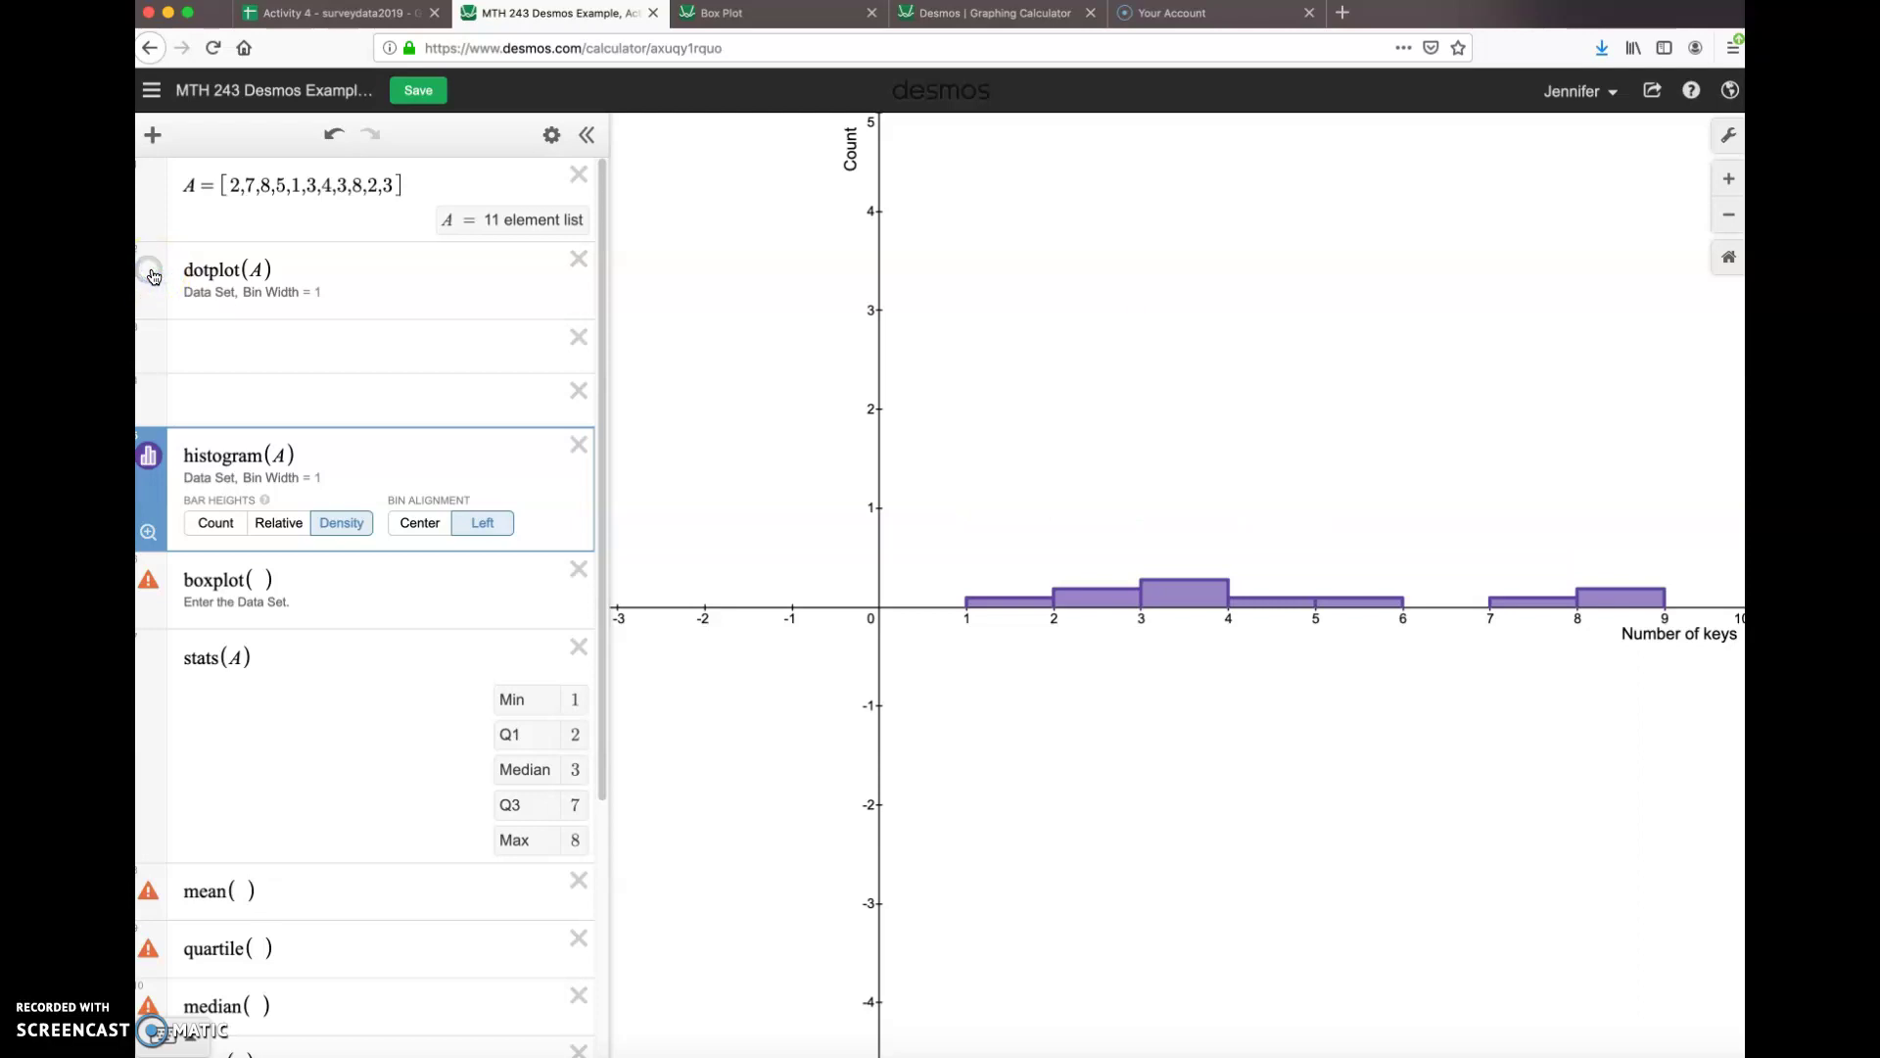
pyautogui.click(152, 271)
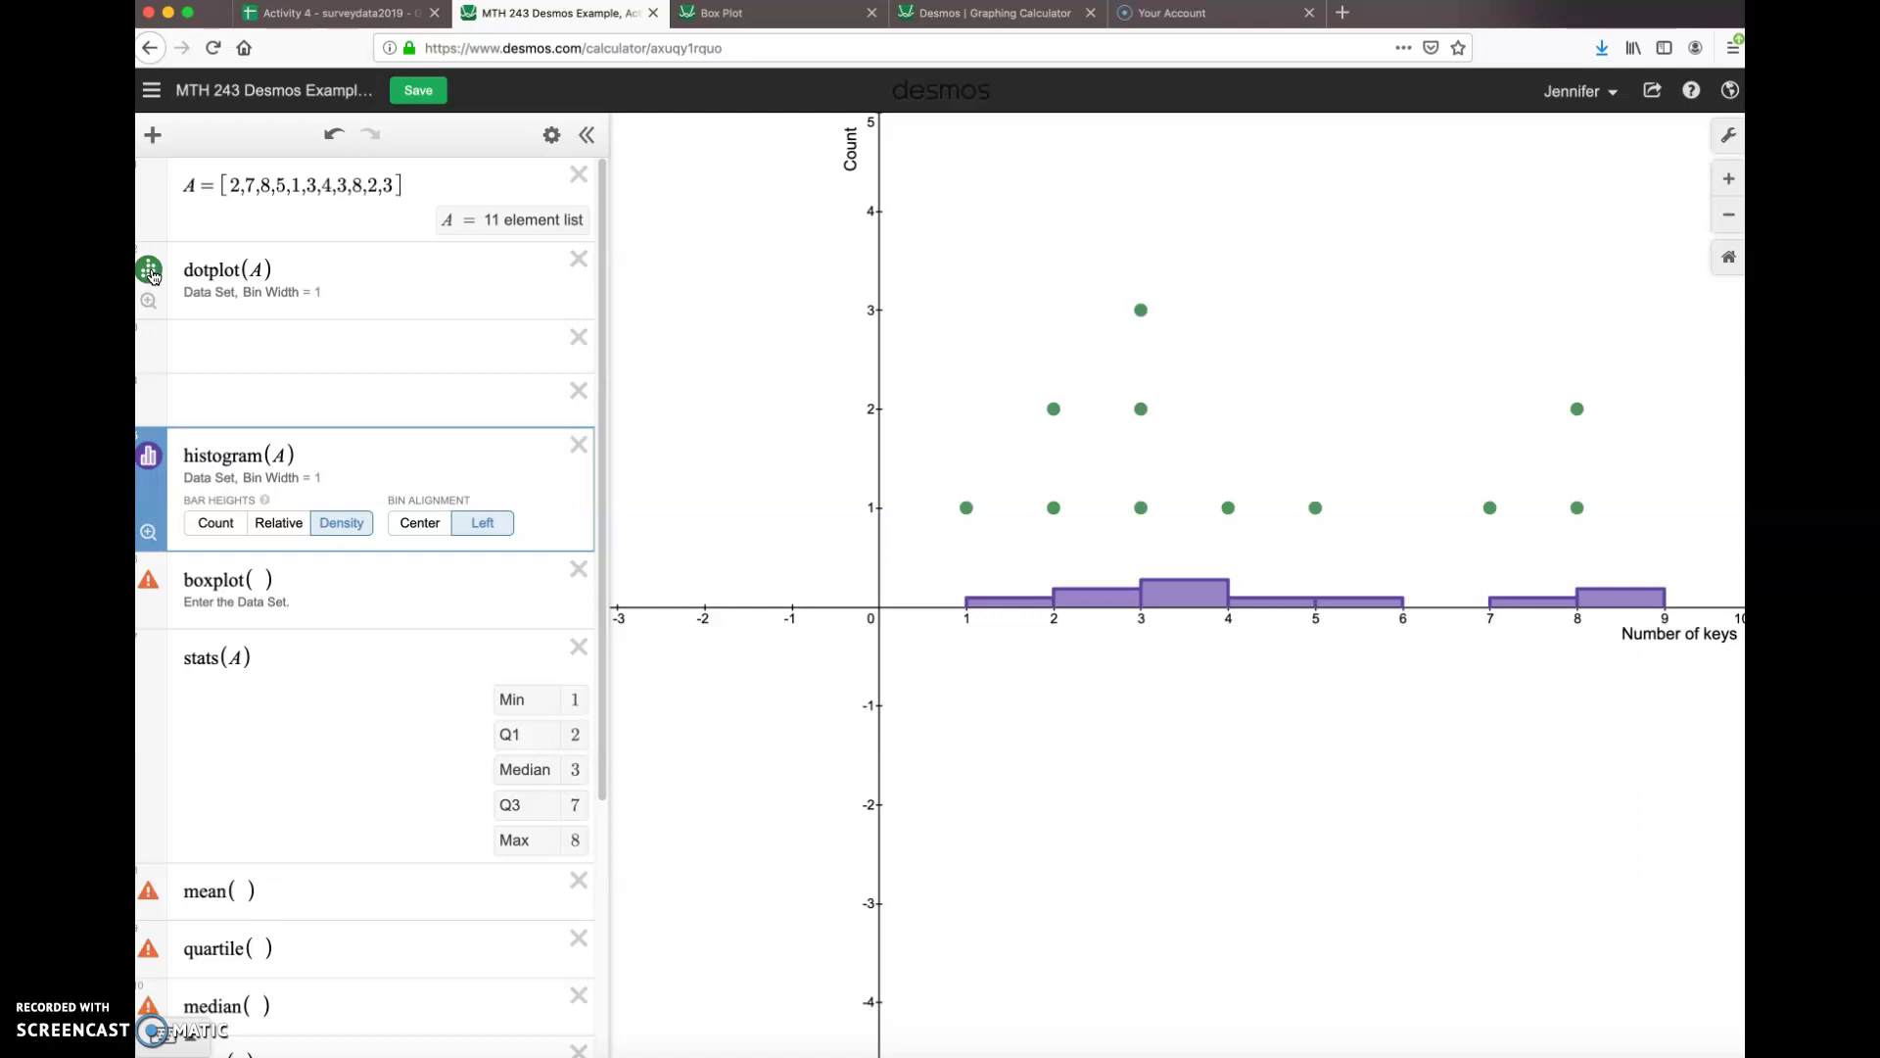
pyautogui.click(148, 455)
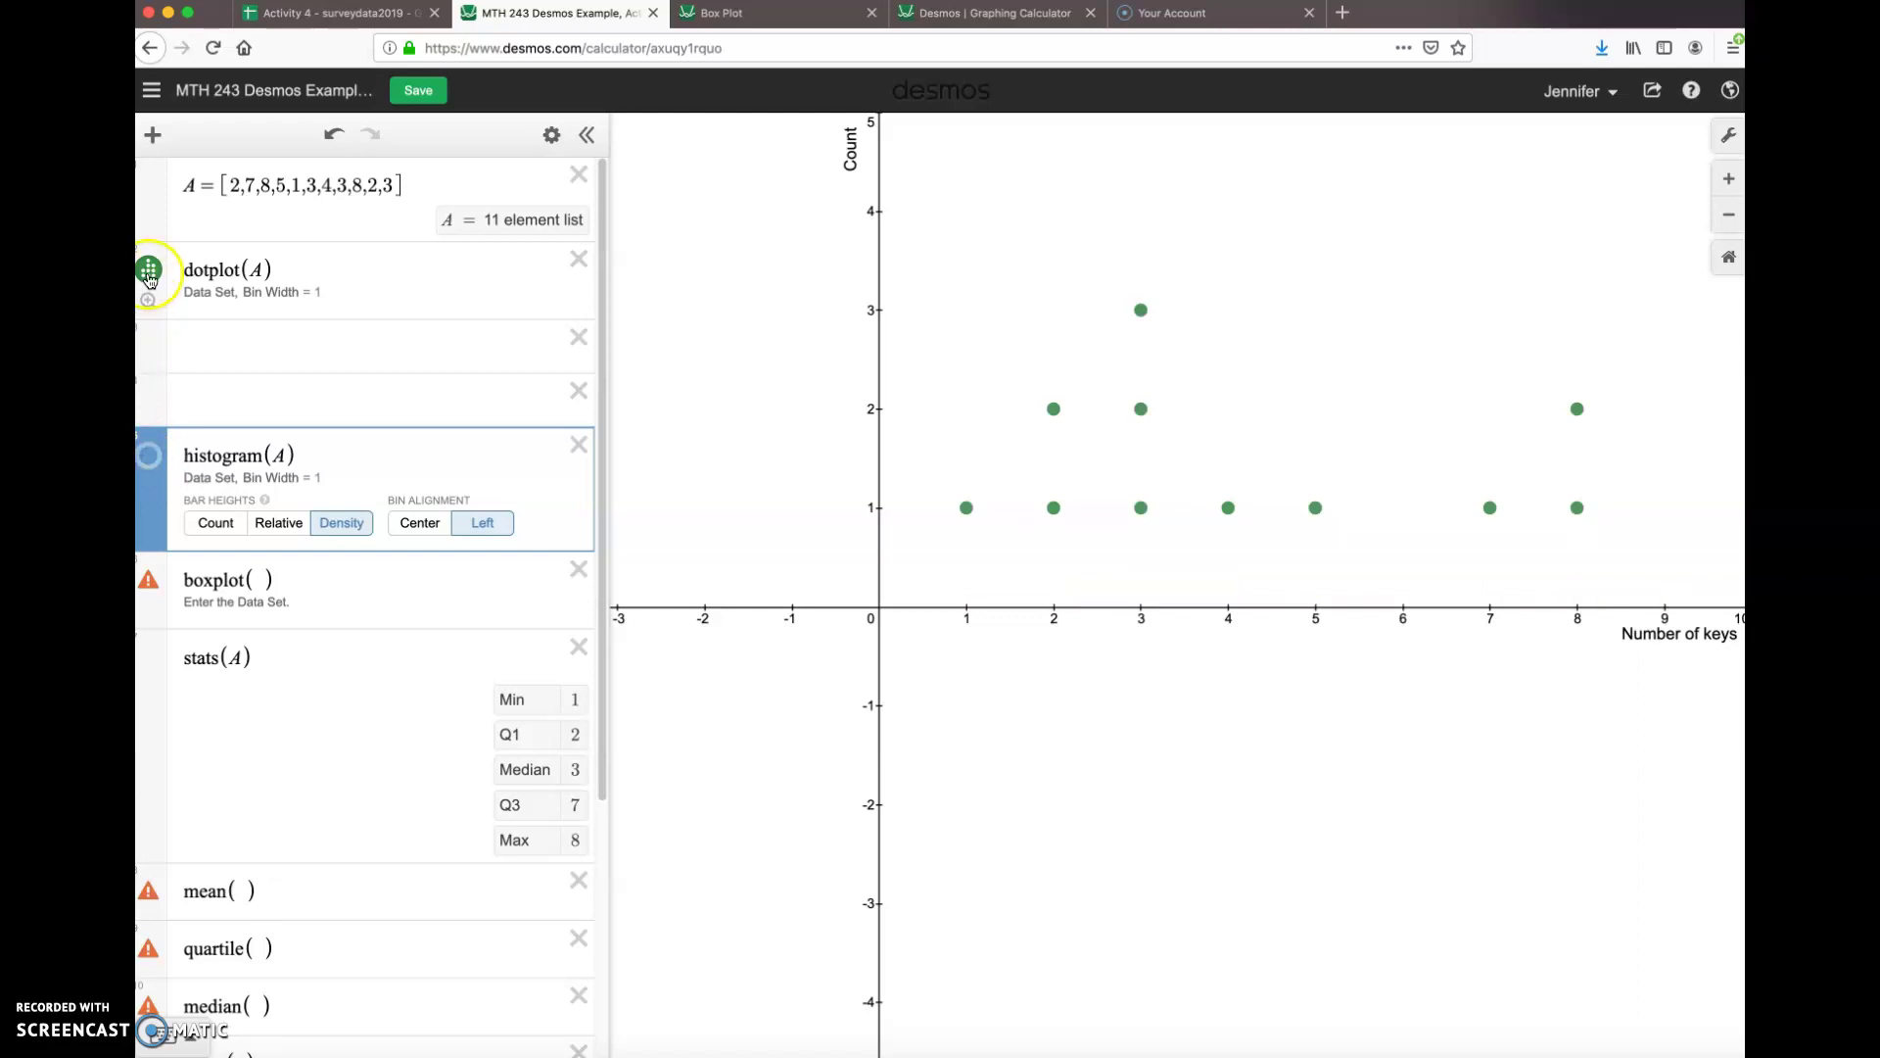
pyautogui.click(149, 279)
pyautogui.click(149, 278)
pyautogui.click(152, 459)
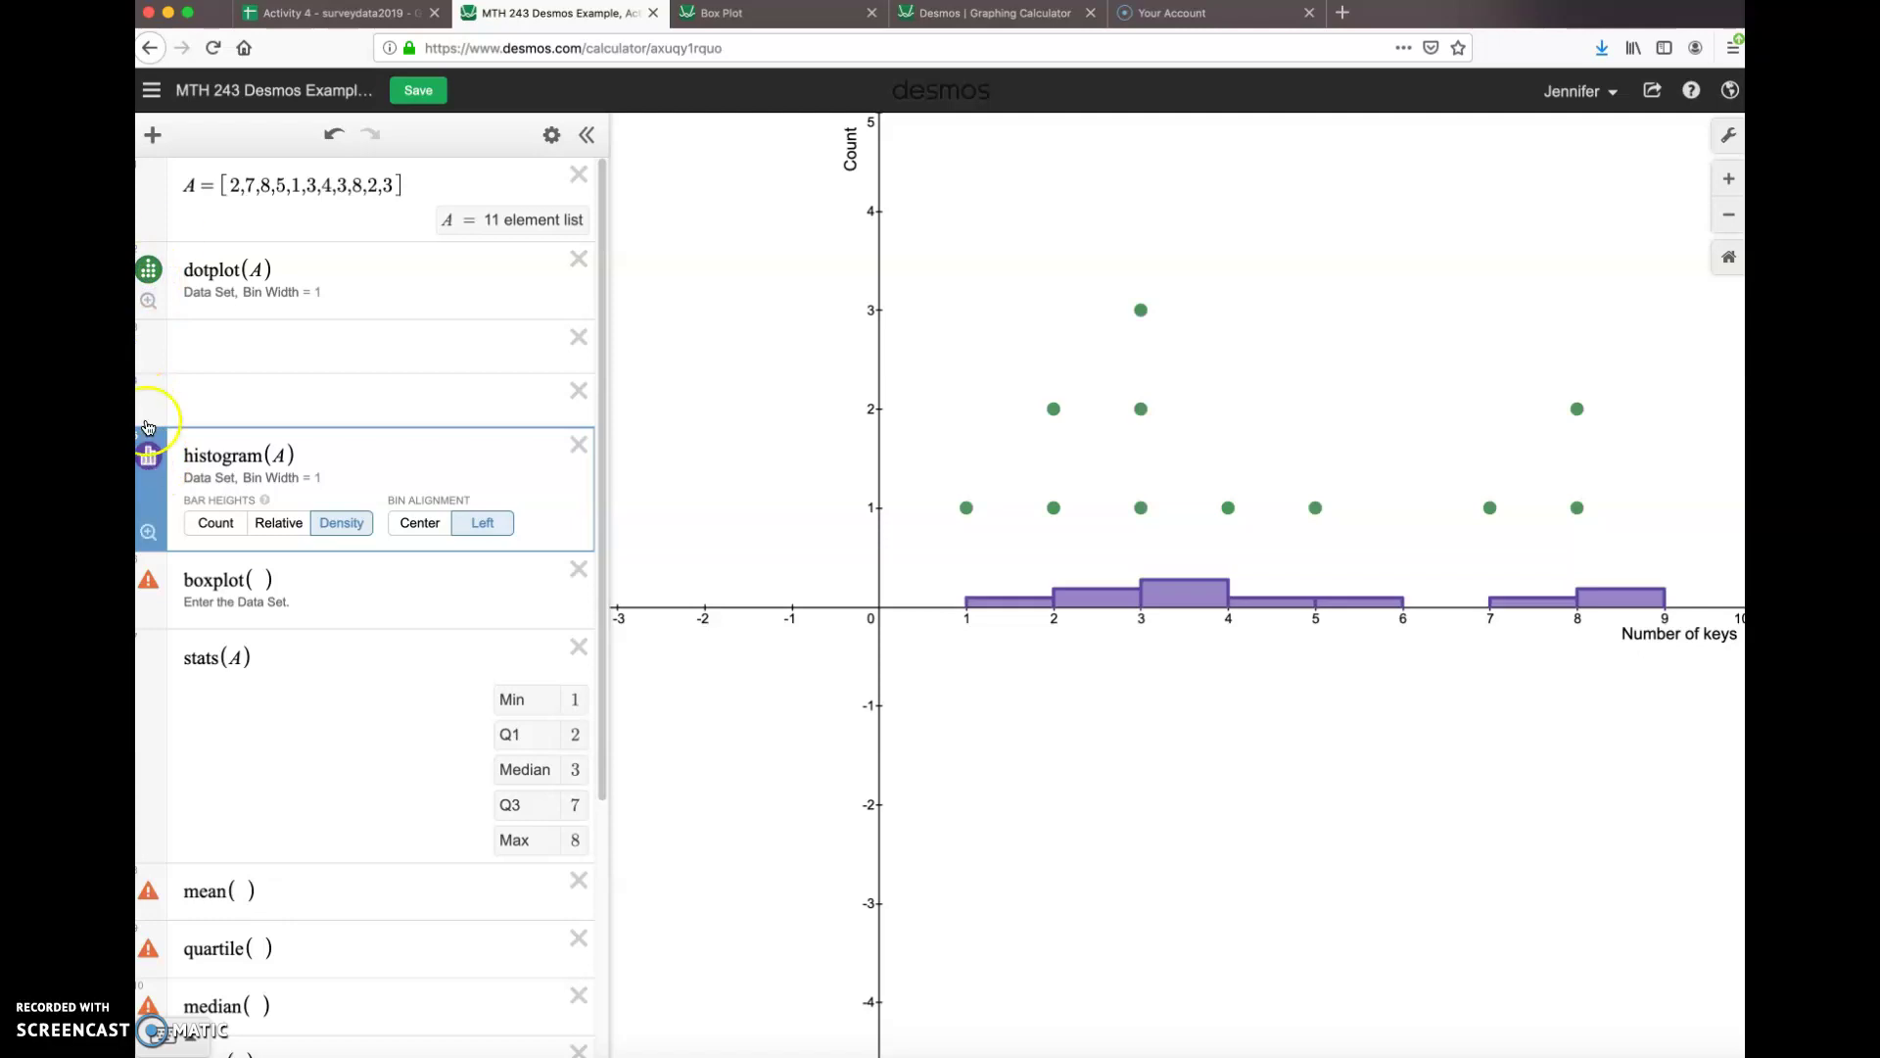
pyautogui.click(150, 299)
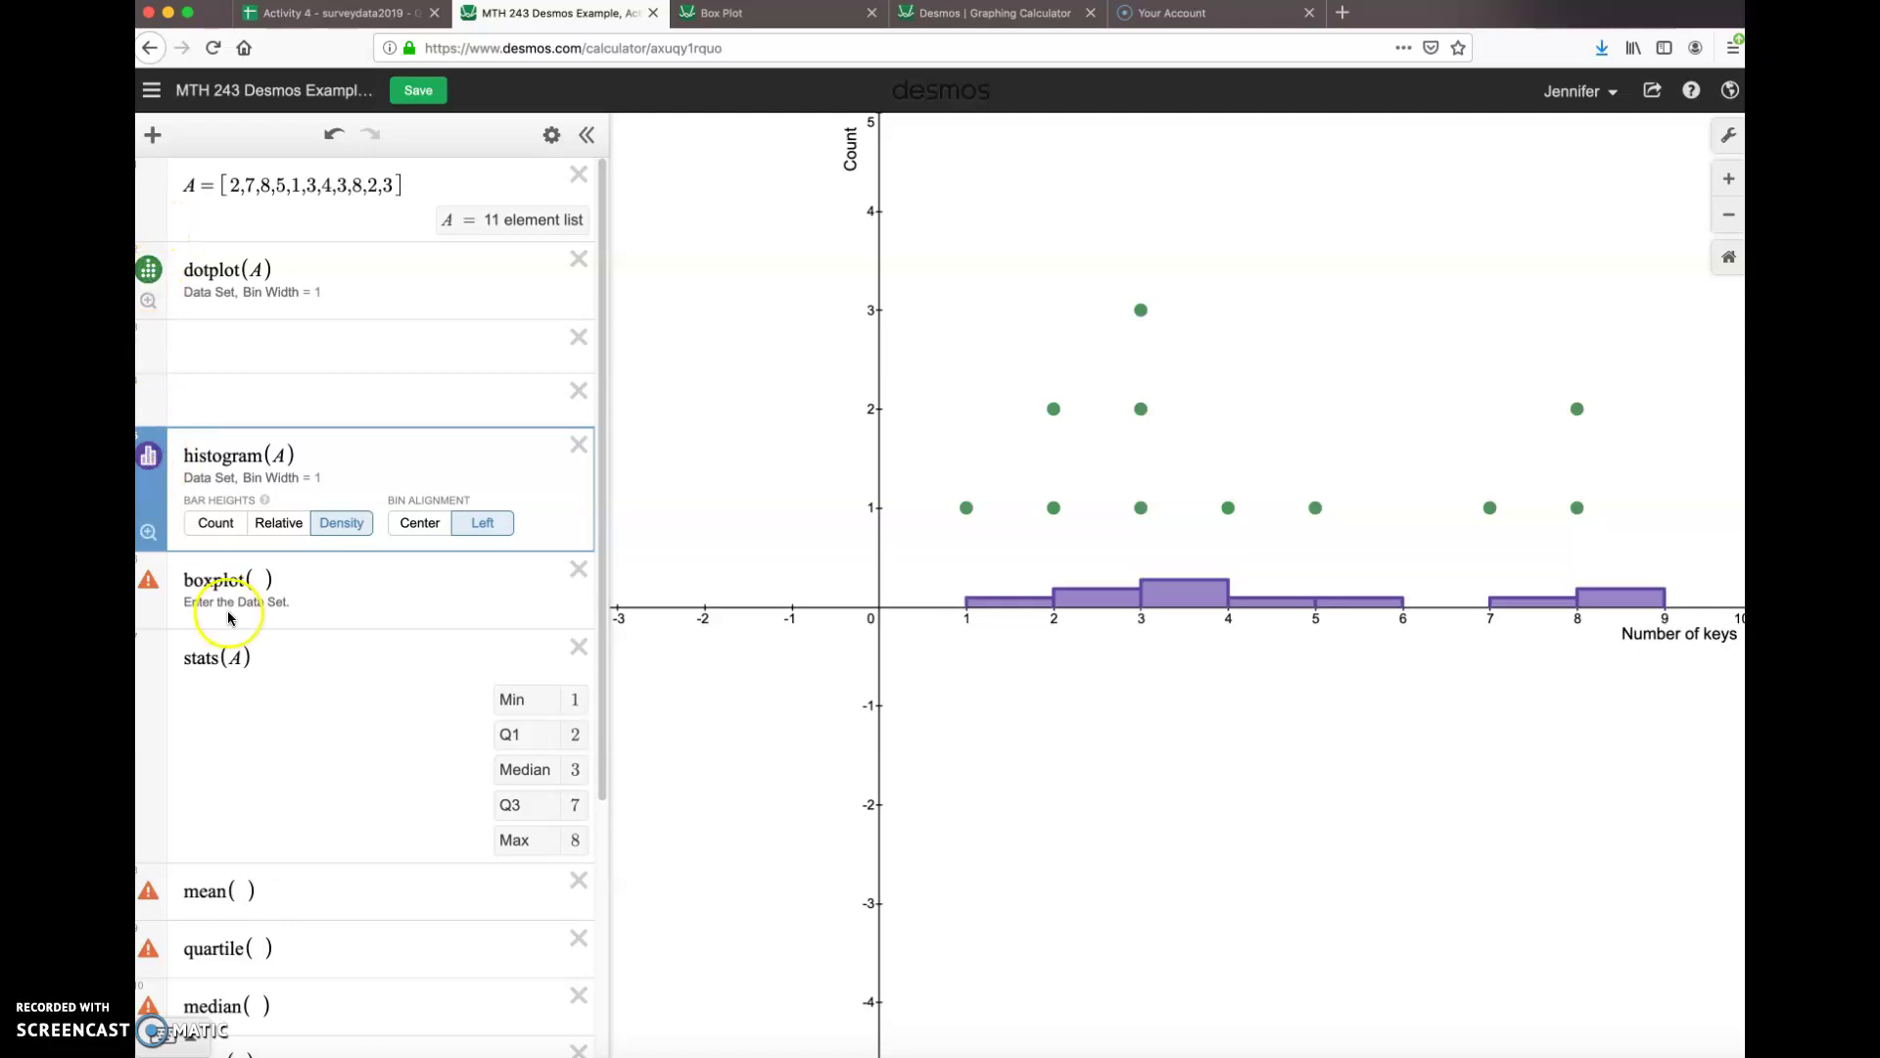
# Step: Enter A as the box plot's data set, giving boxplot(A)
pyautogui.click(260, 581)
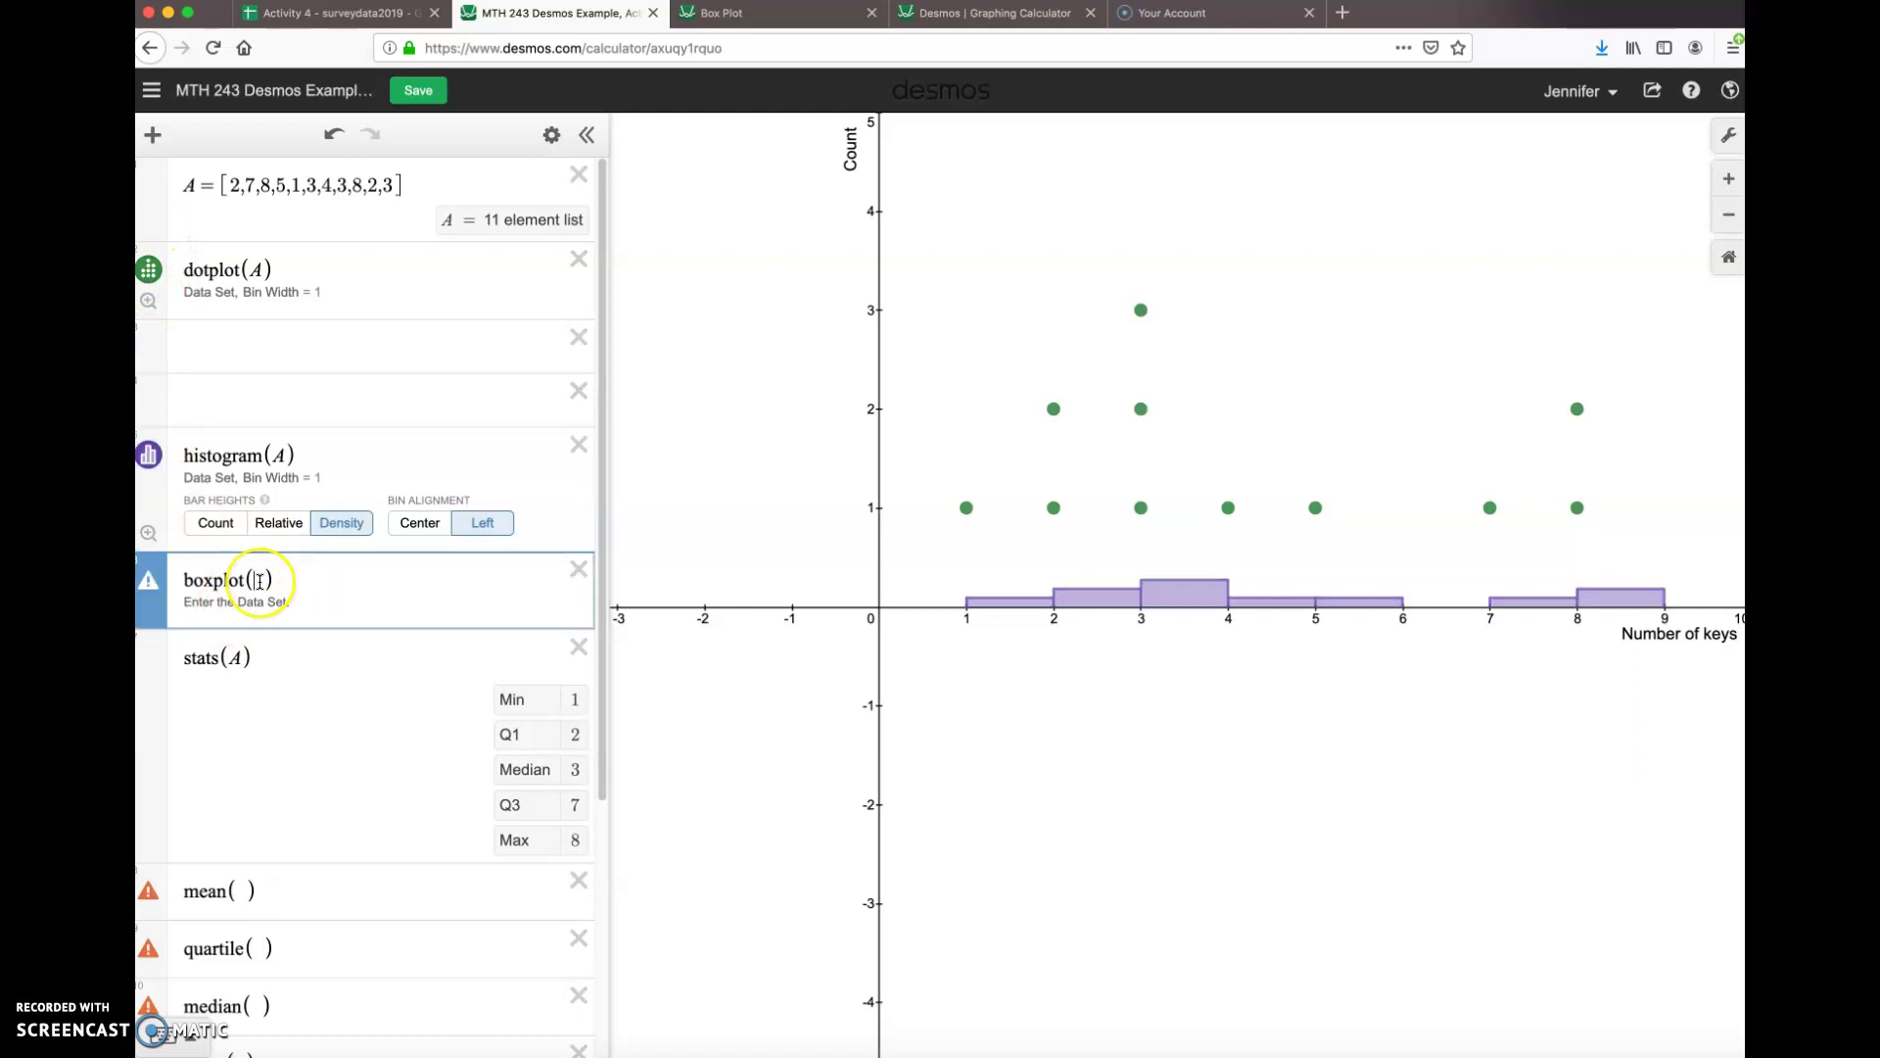
pyautogui.write('A')
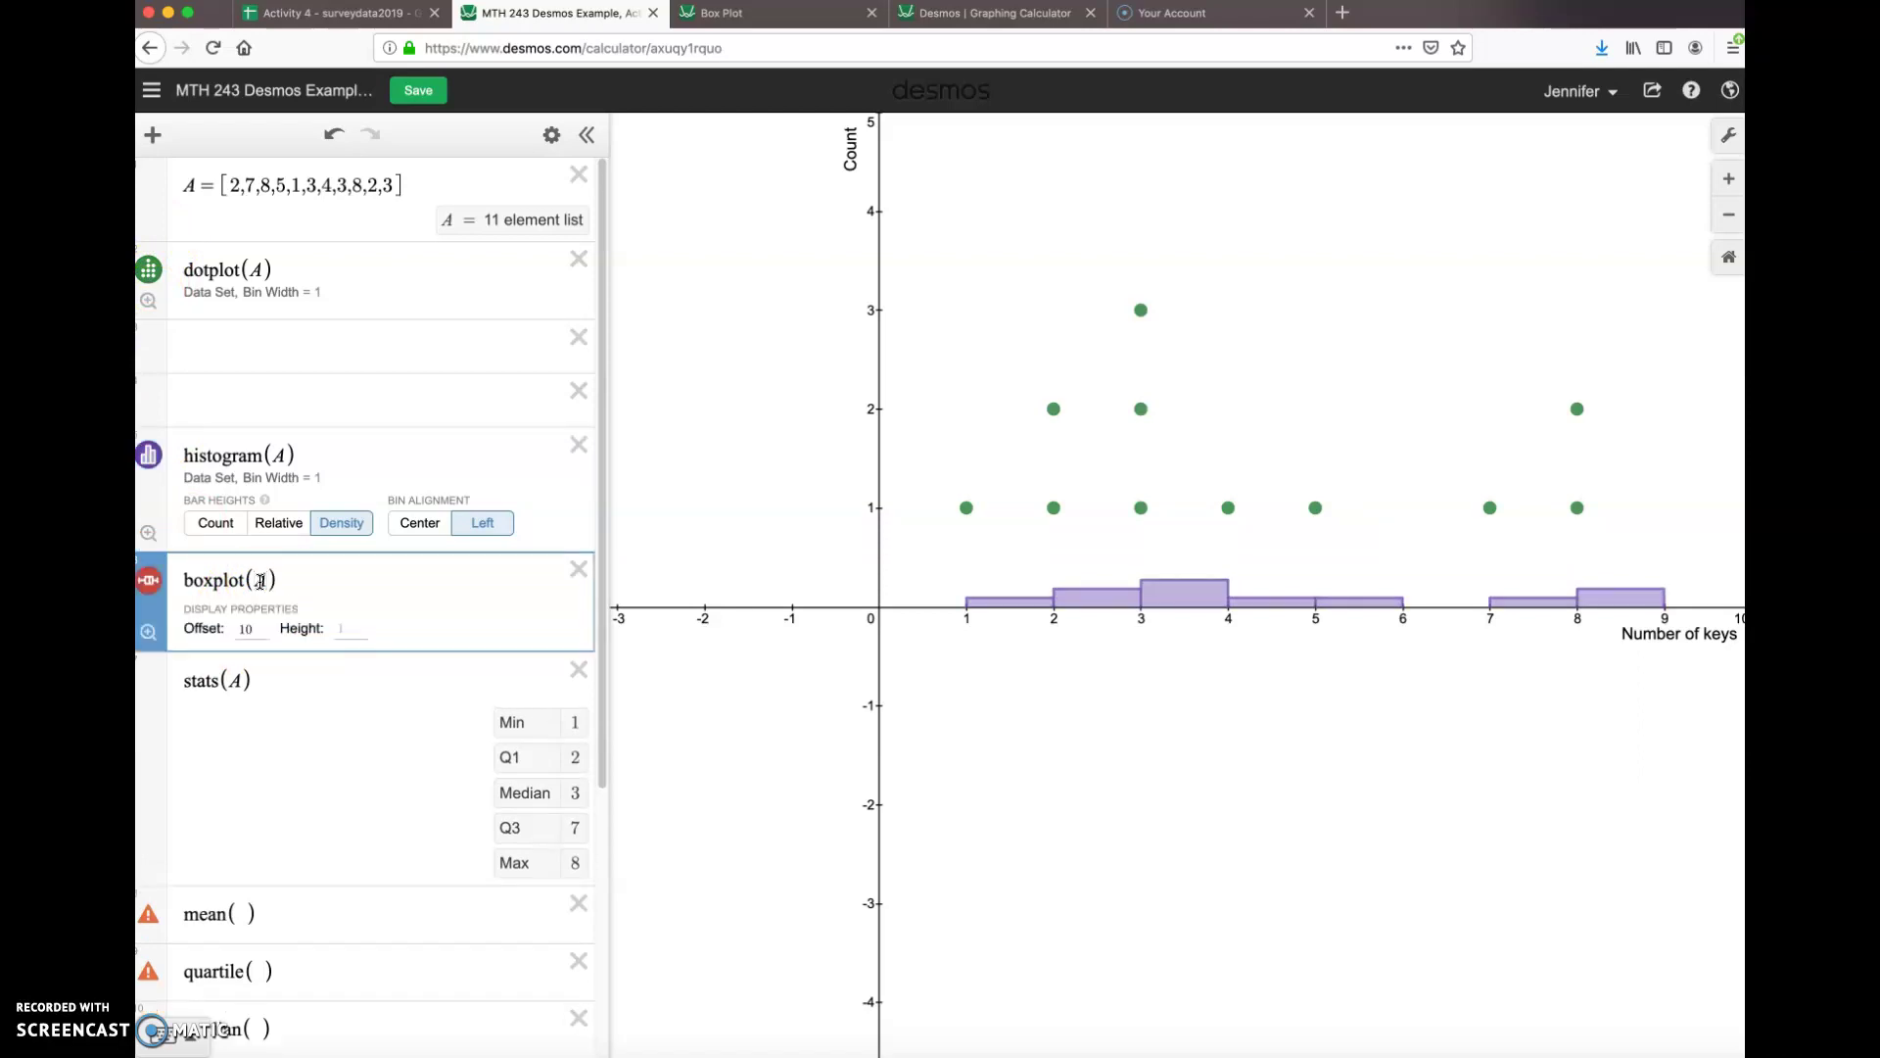
pyautogui.click(302, 575)
pyautogui.click(262, 621)
# Step: Hide the dot plot, zoom to fit the box plot, and change its offset from 10 to 7
pyautogui.click(149, 269)
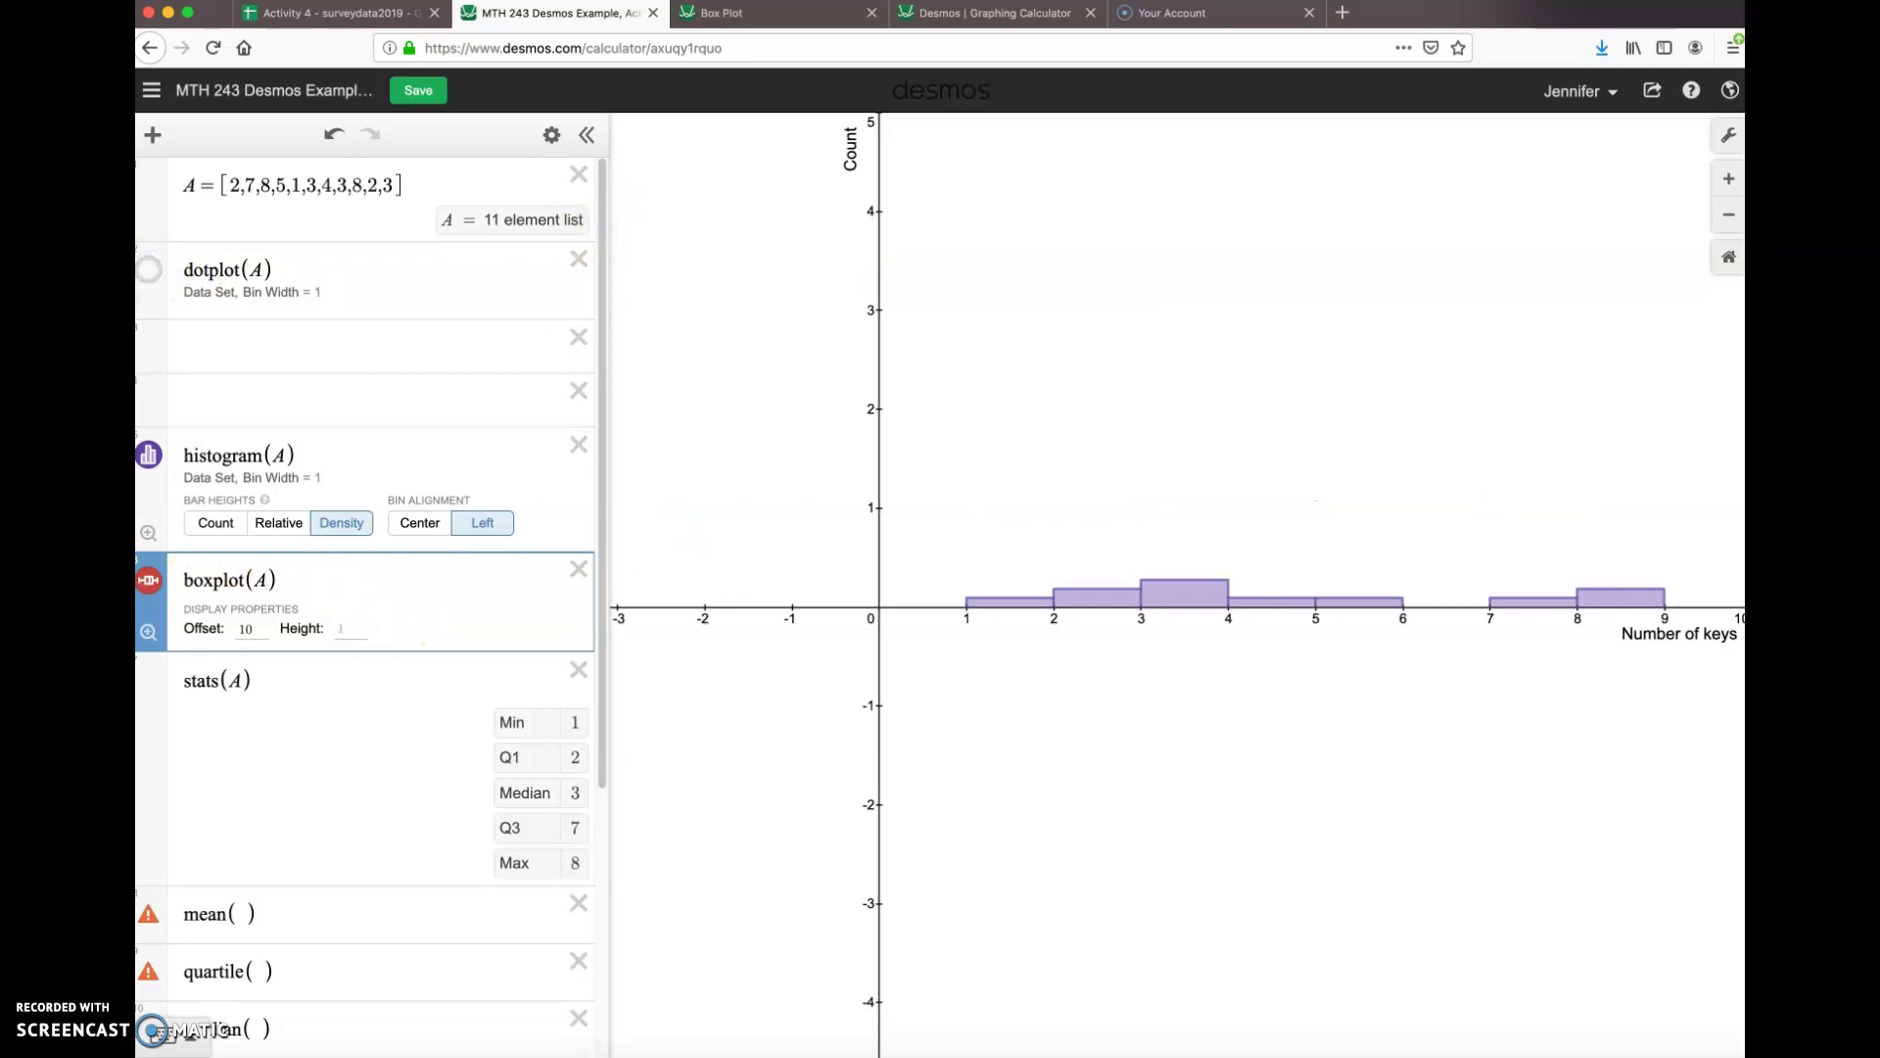
pyautogui.click(148, 636)
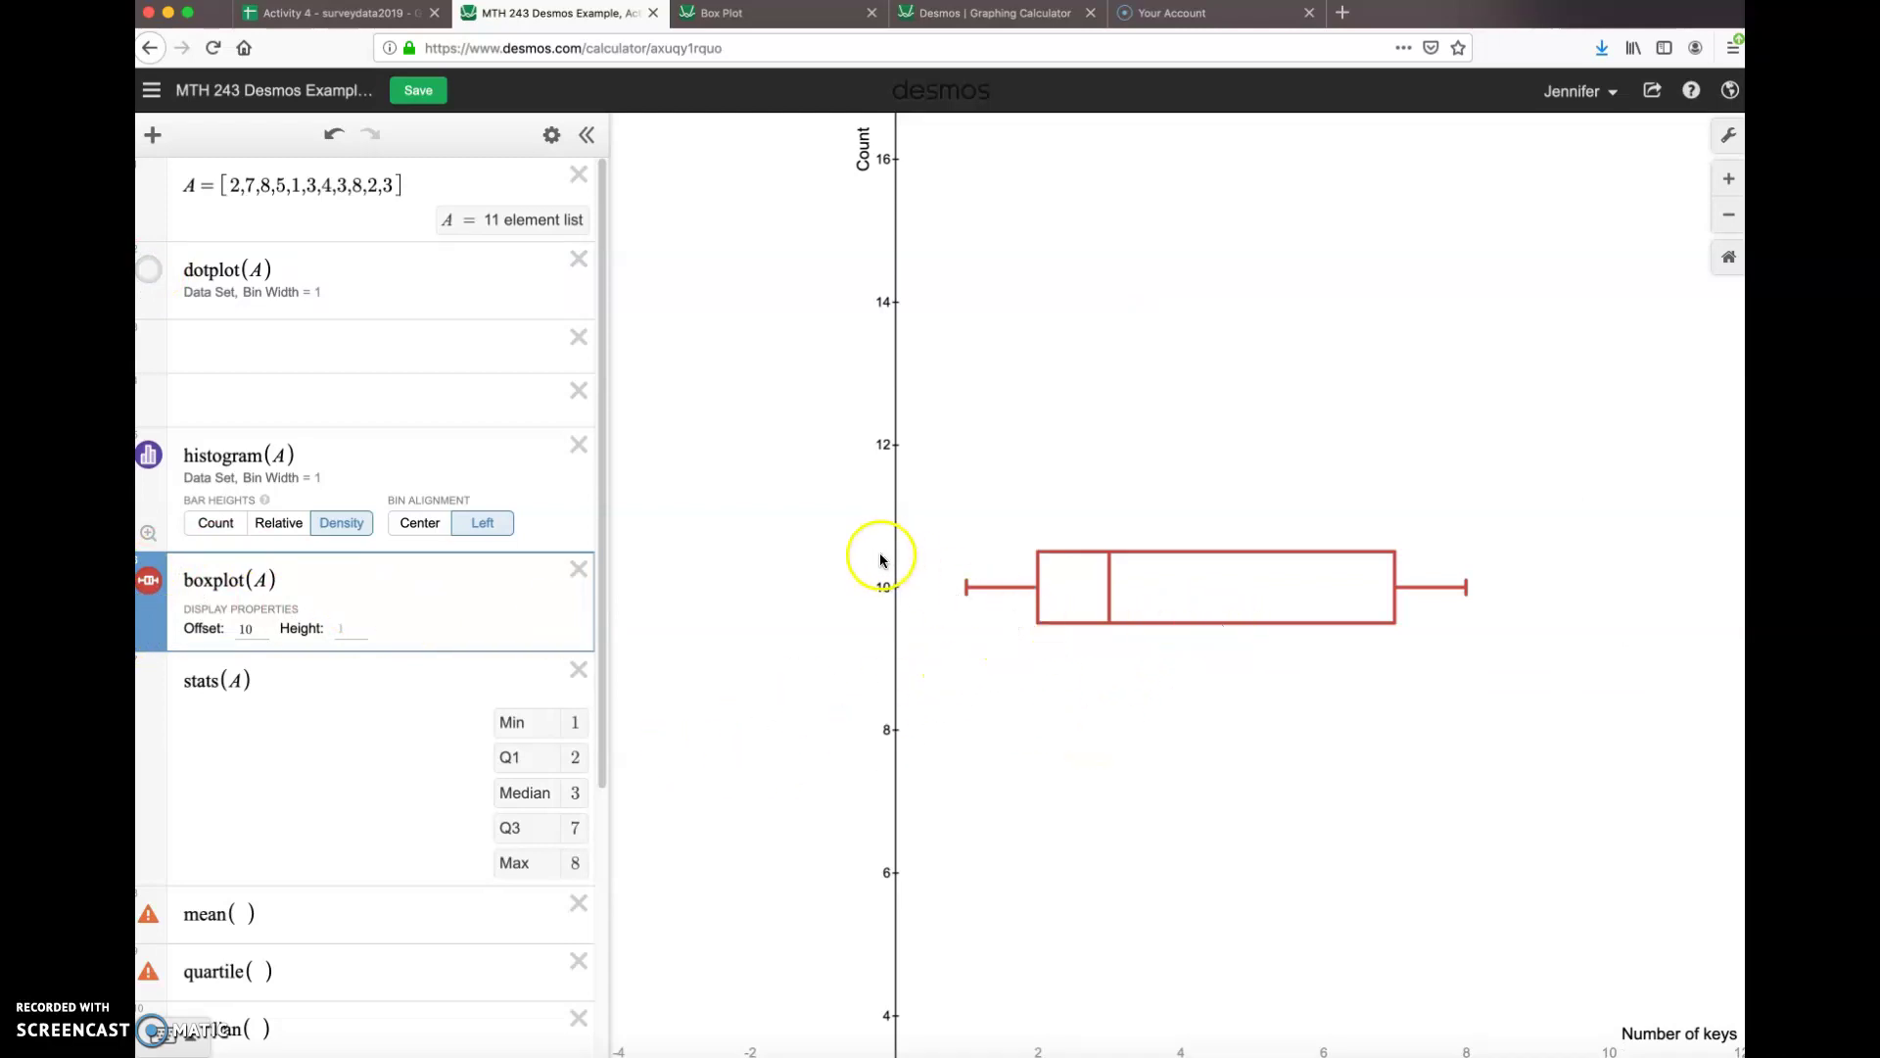
pyautogui.doubleClick(256, 634)
pyautogui.press('BackSpace')
pyautogui.write('7')
pyautogui.click(441, 572)
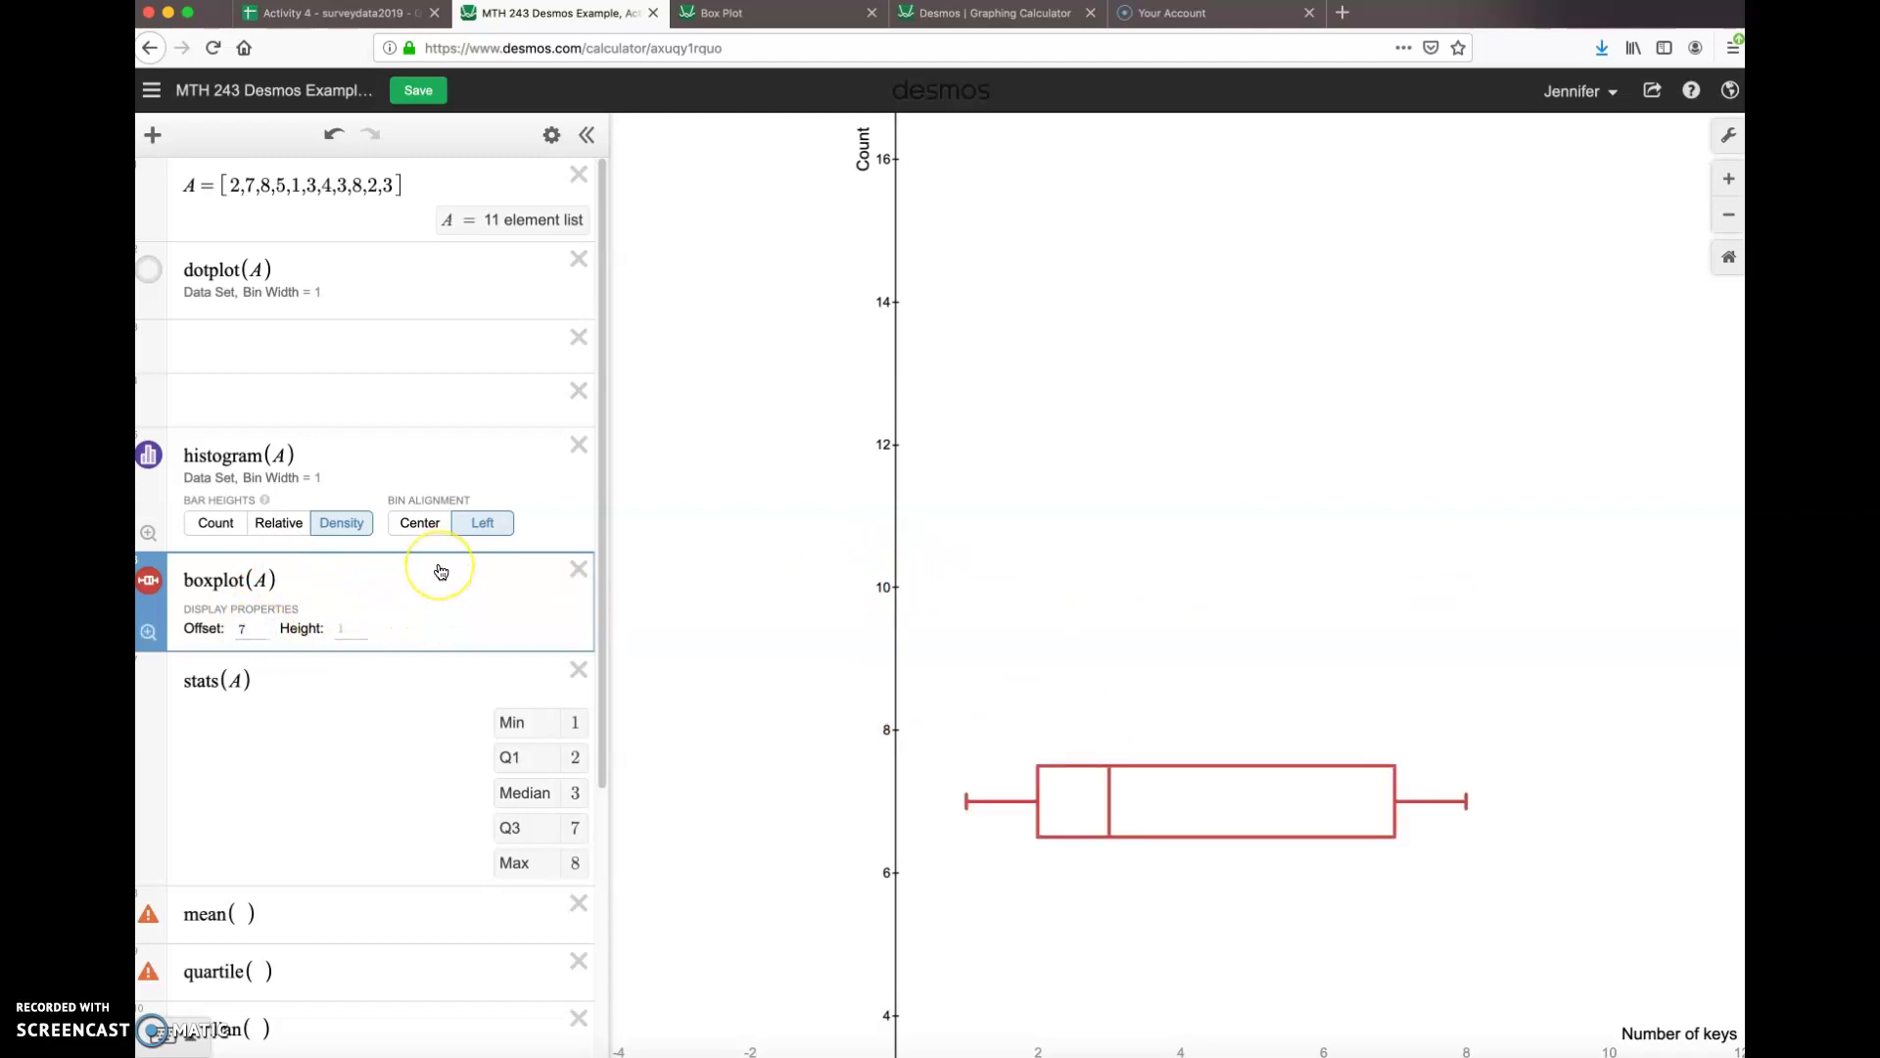
pyautogui.press('Return')
# Step: Set the y-axis range to run from -1 to 8
pyautogui.click(1025, 757)
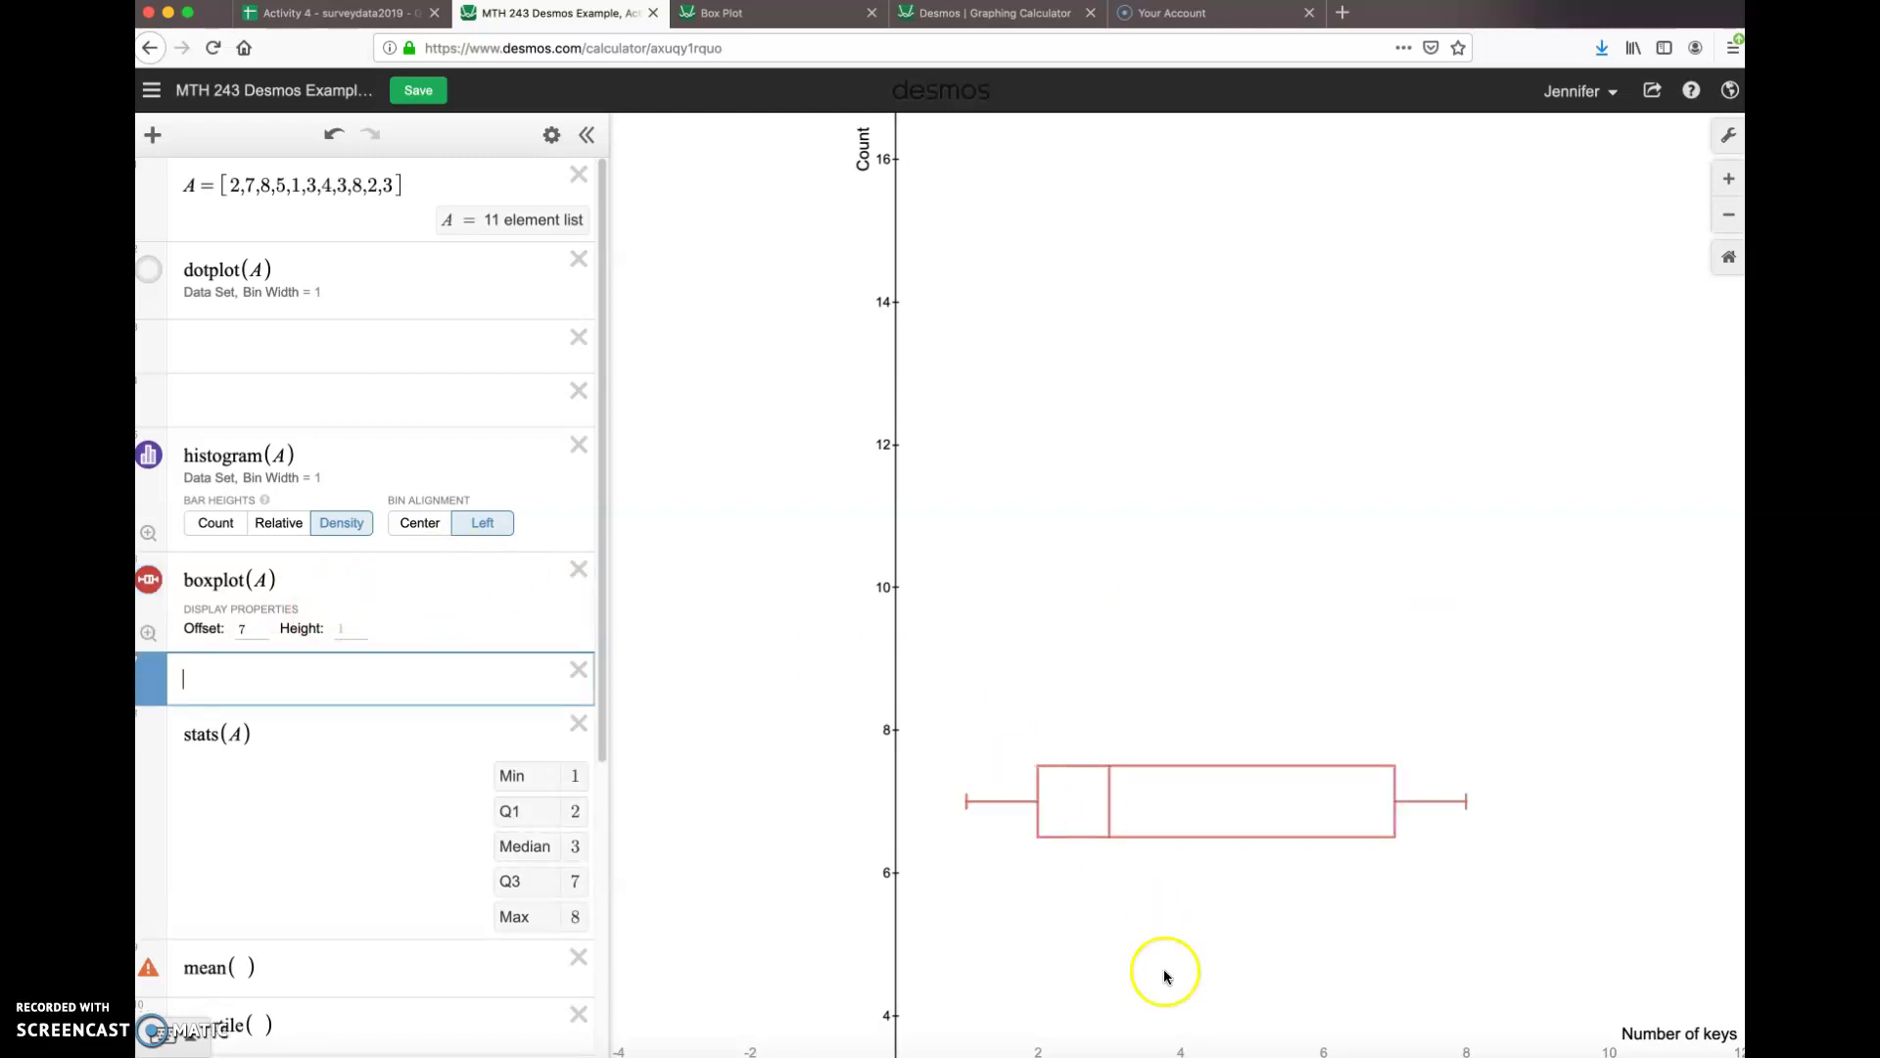
pyautogui.click(1727, 133)
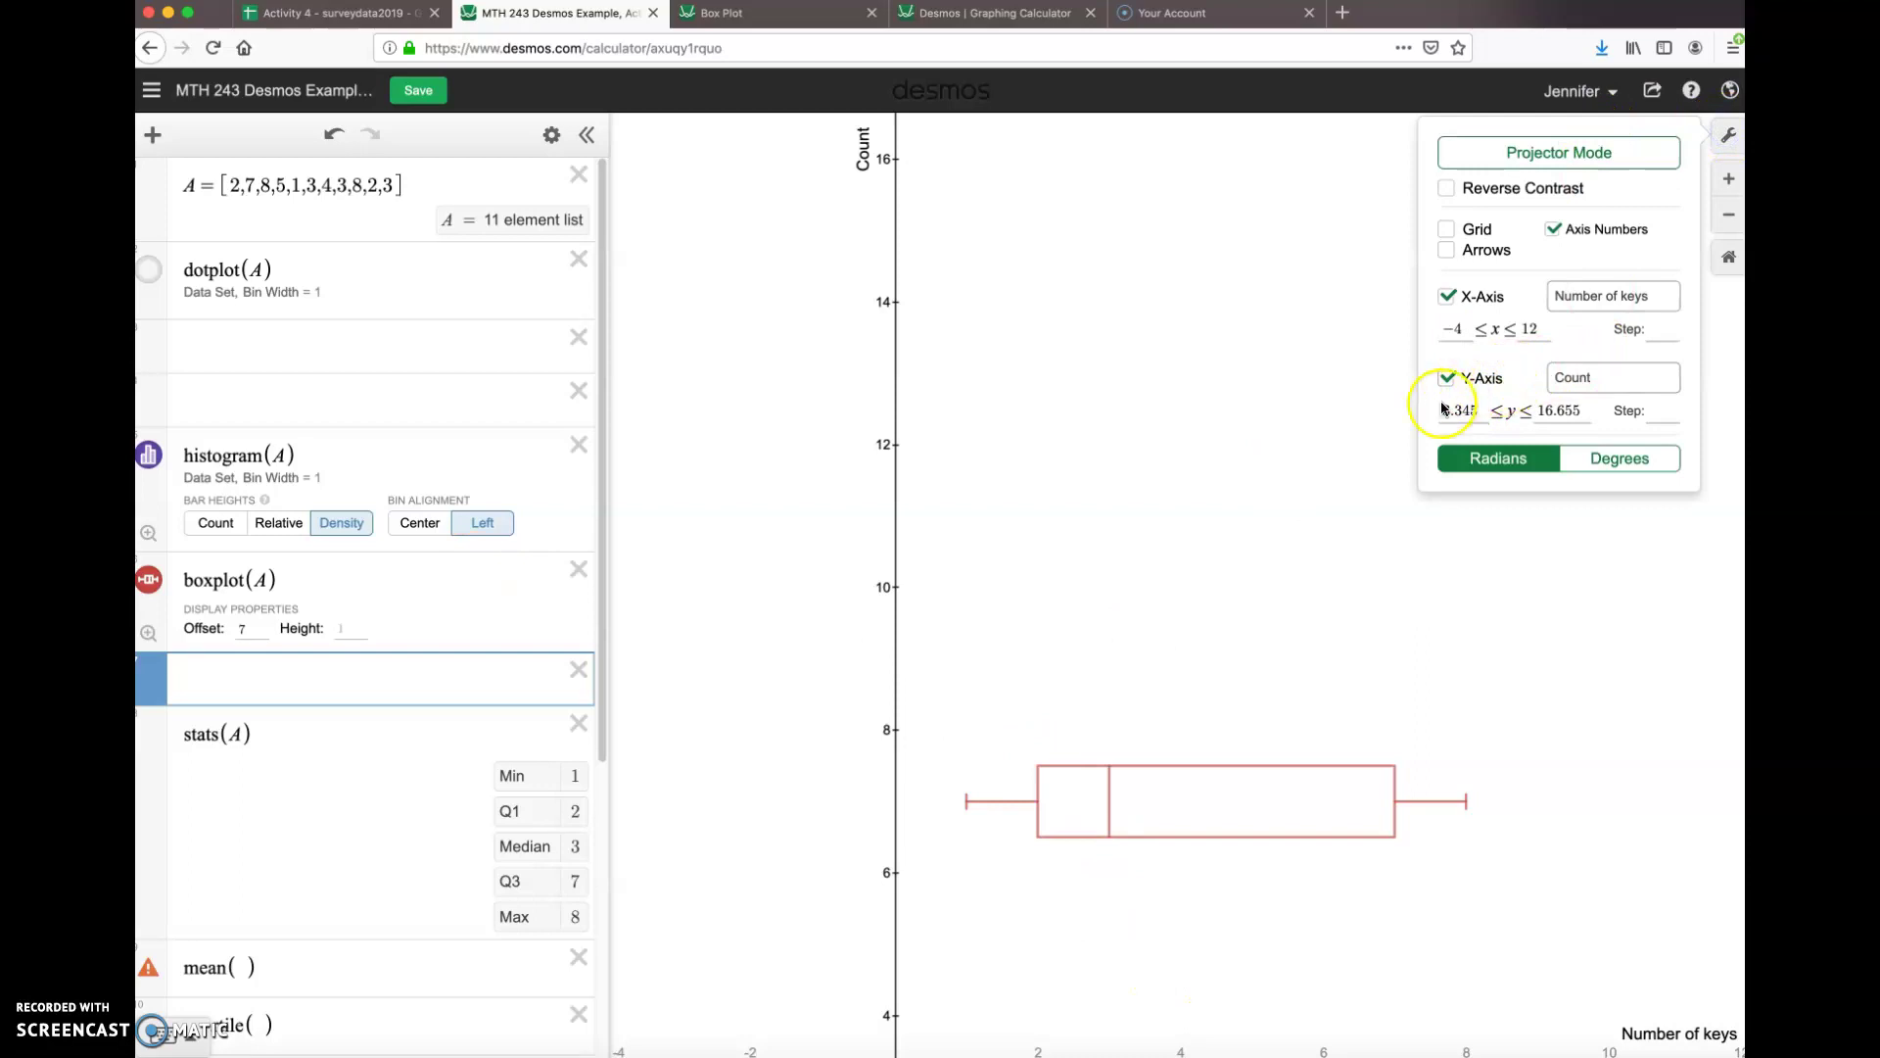
pyautogui.click(1485, 412)
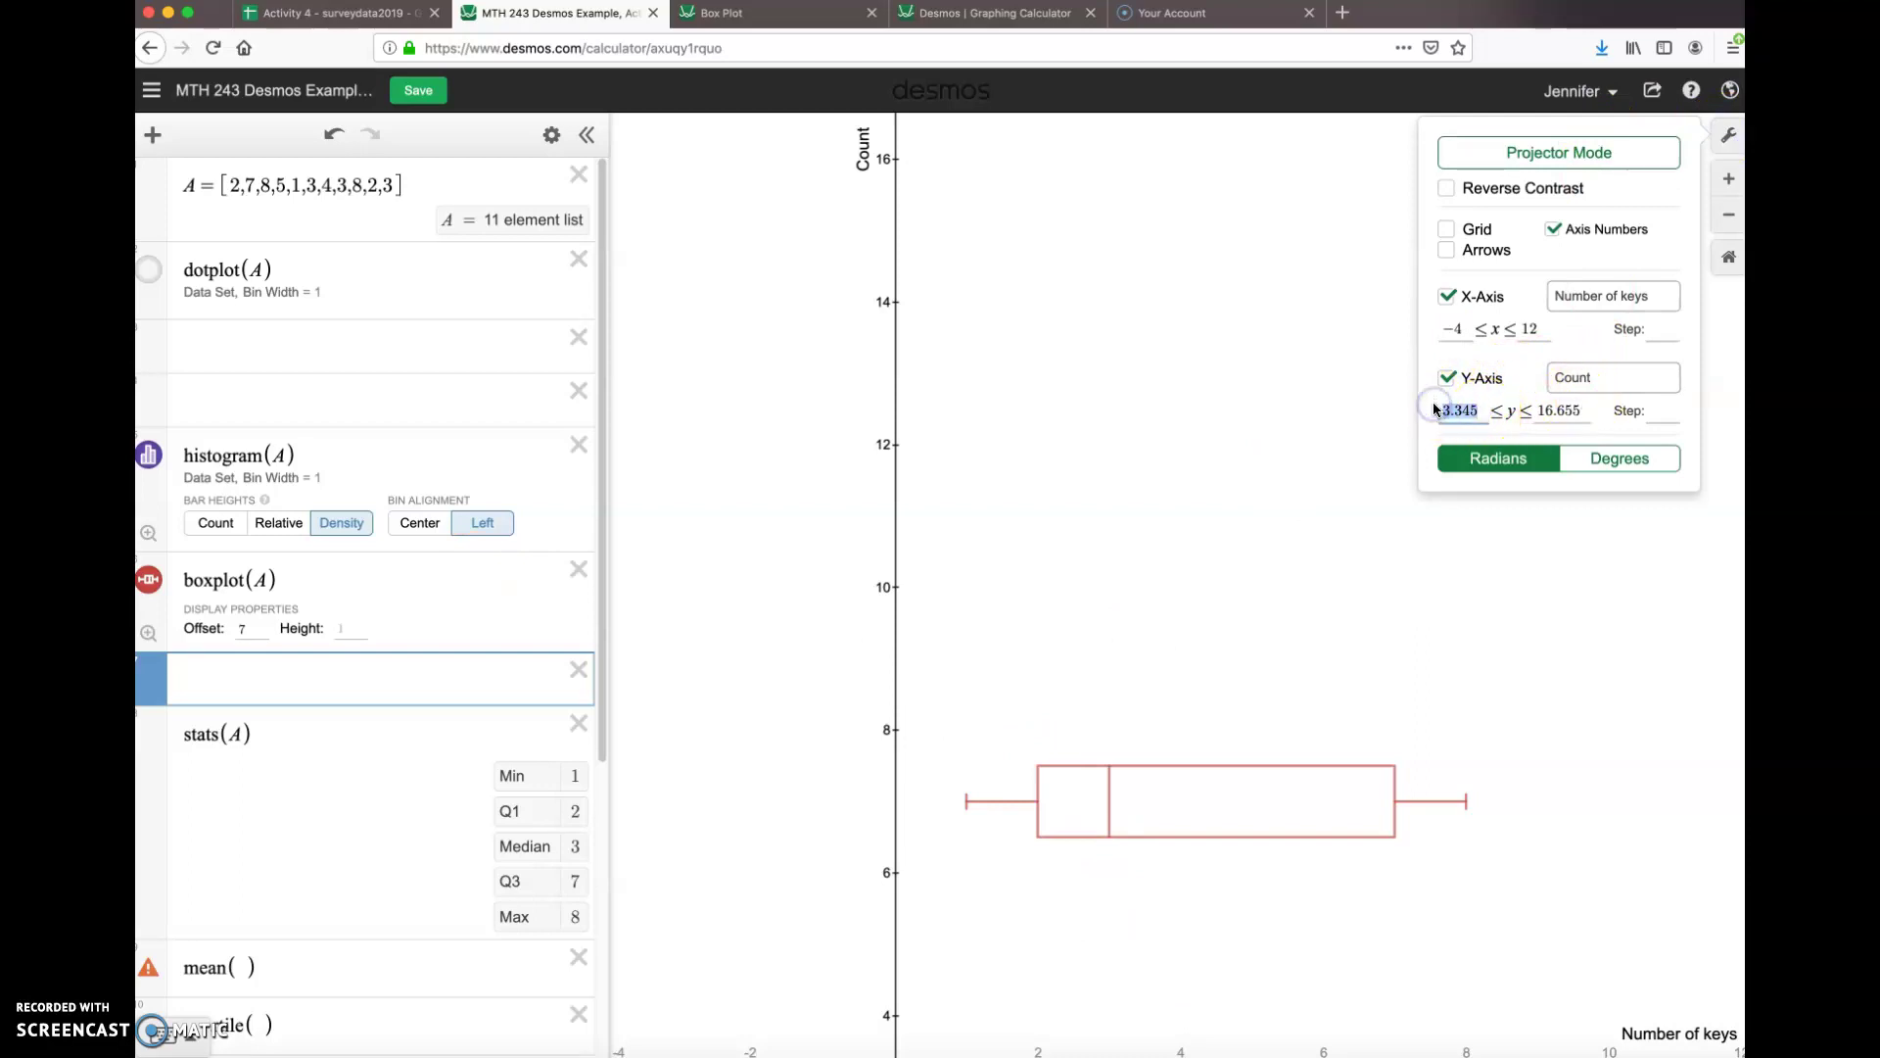
pyautogui.write('-1')
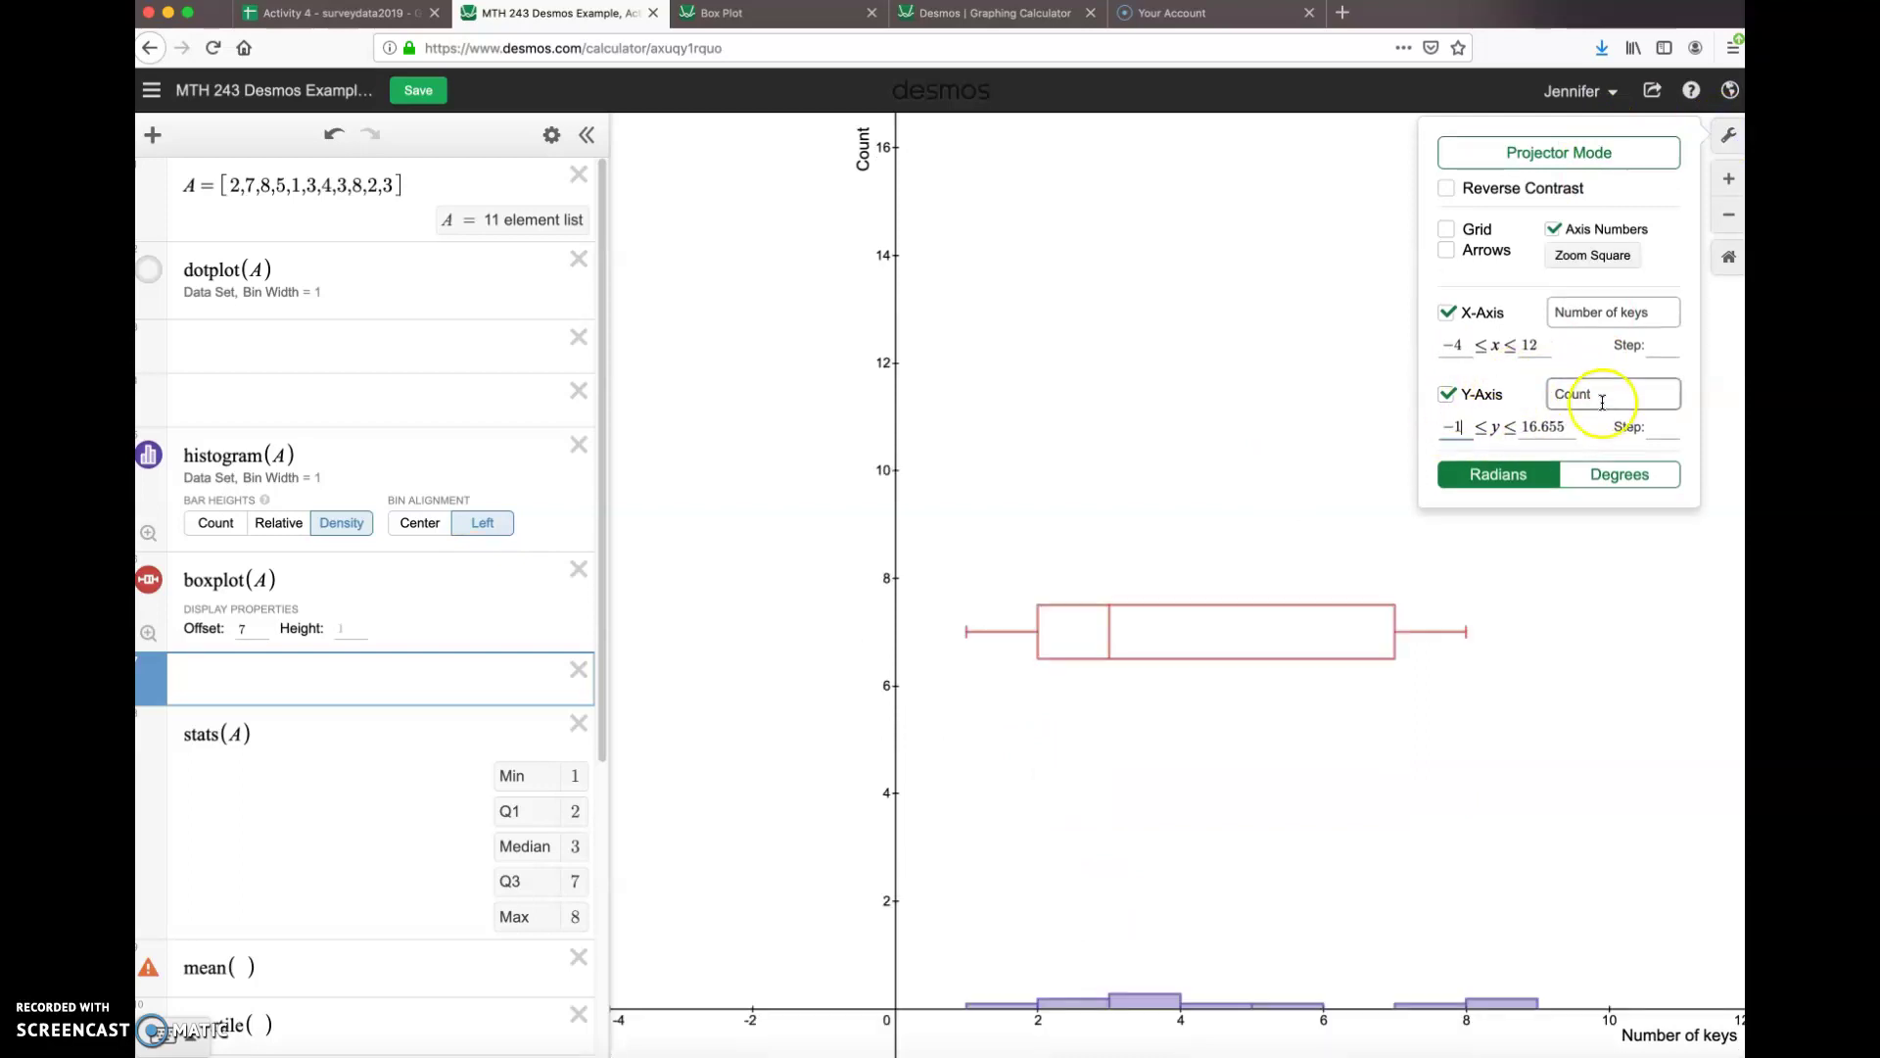
pyautogui.doubleClick(1543, 426)
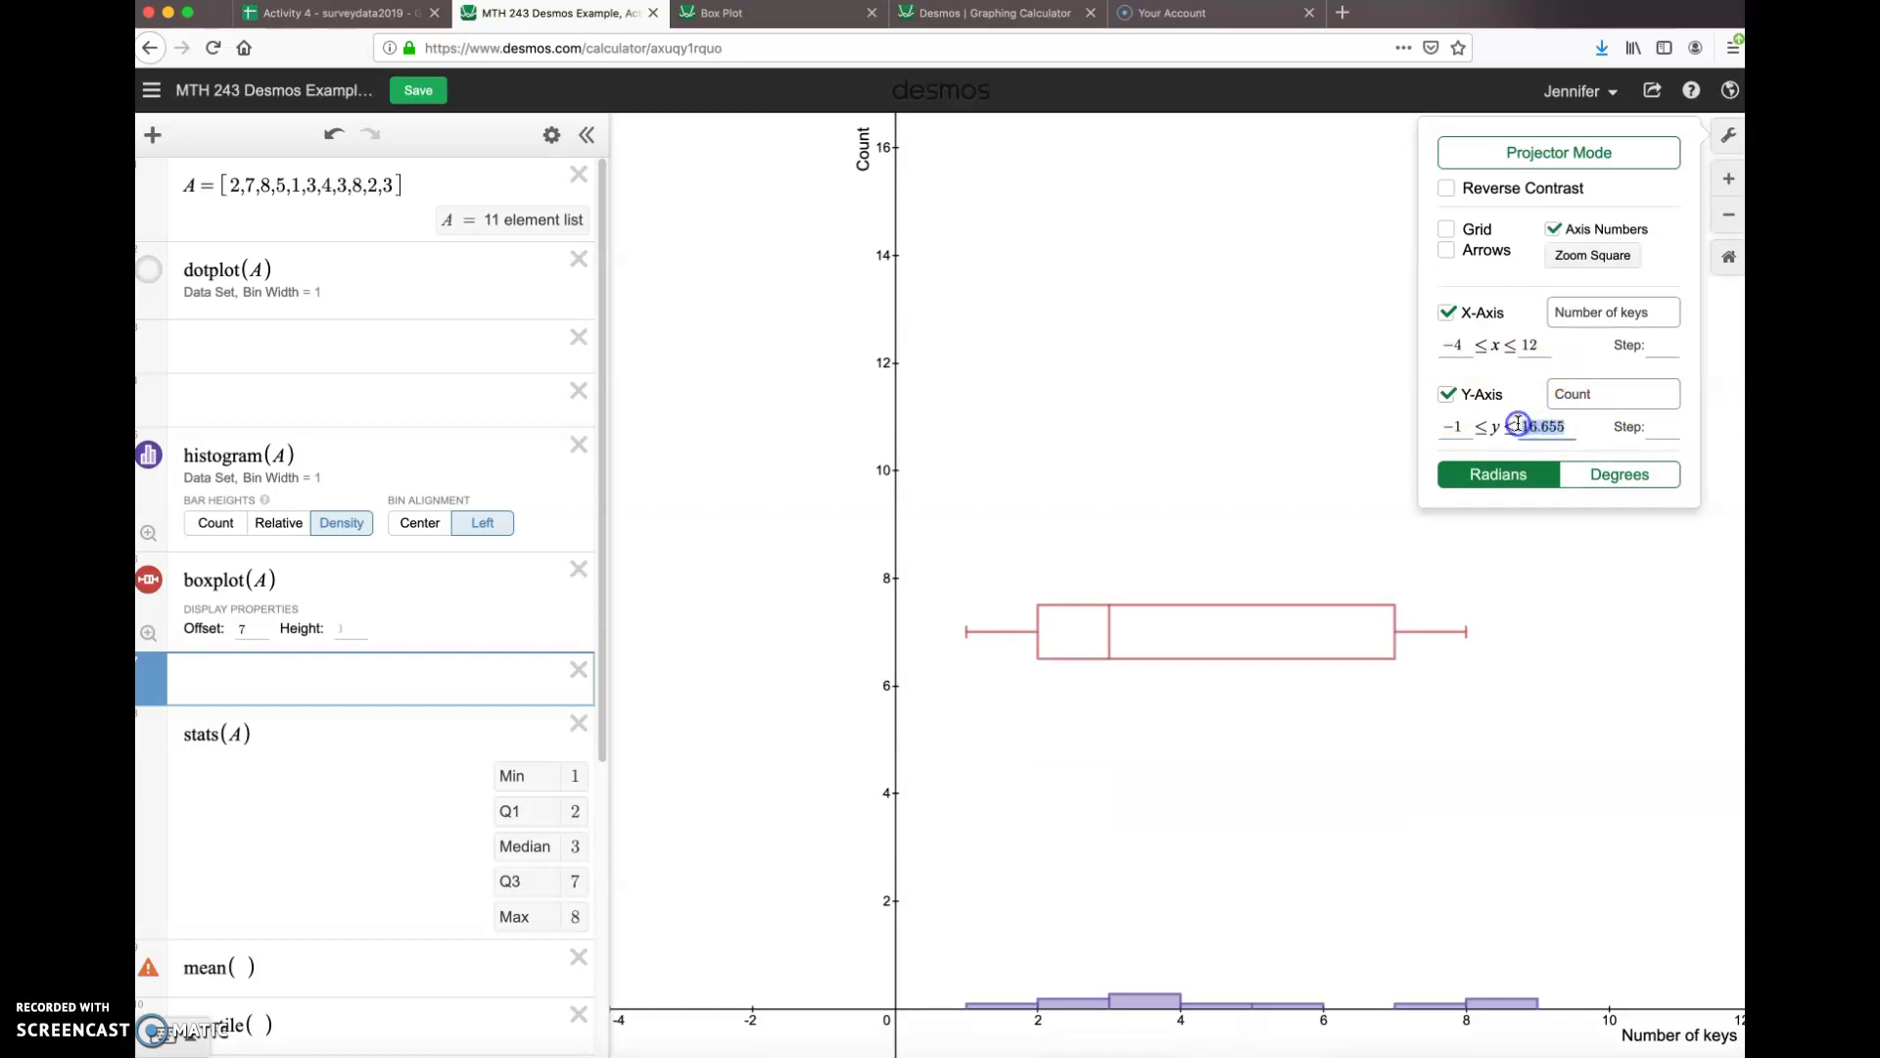
pyautogui.write('8')
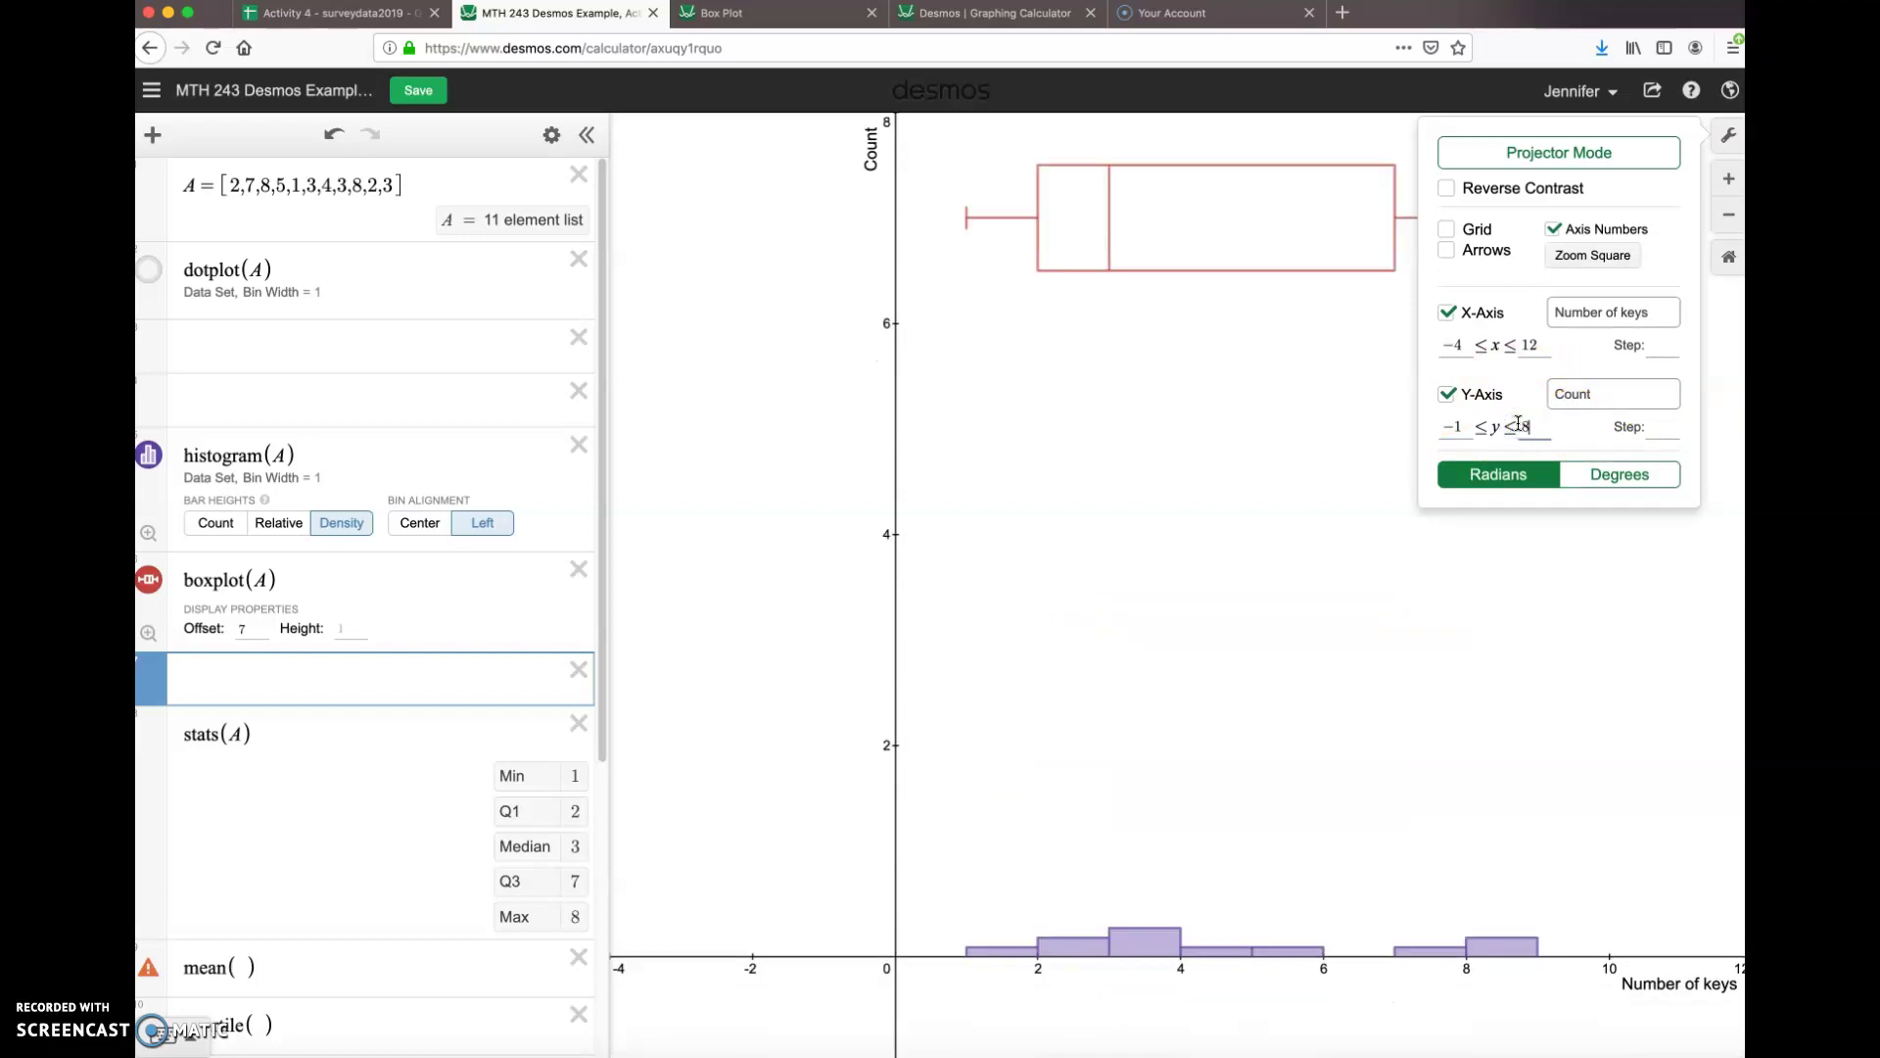
# Step: Change the box plot's offset from 7 to 4
pyautogui.click(253, 628)
pyautogui.press('BackSpace')
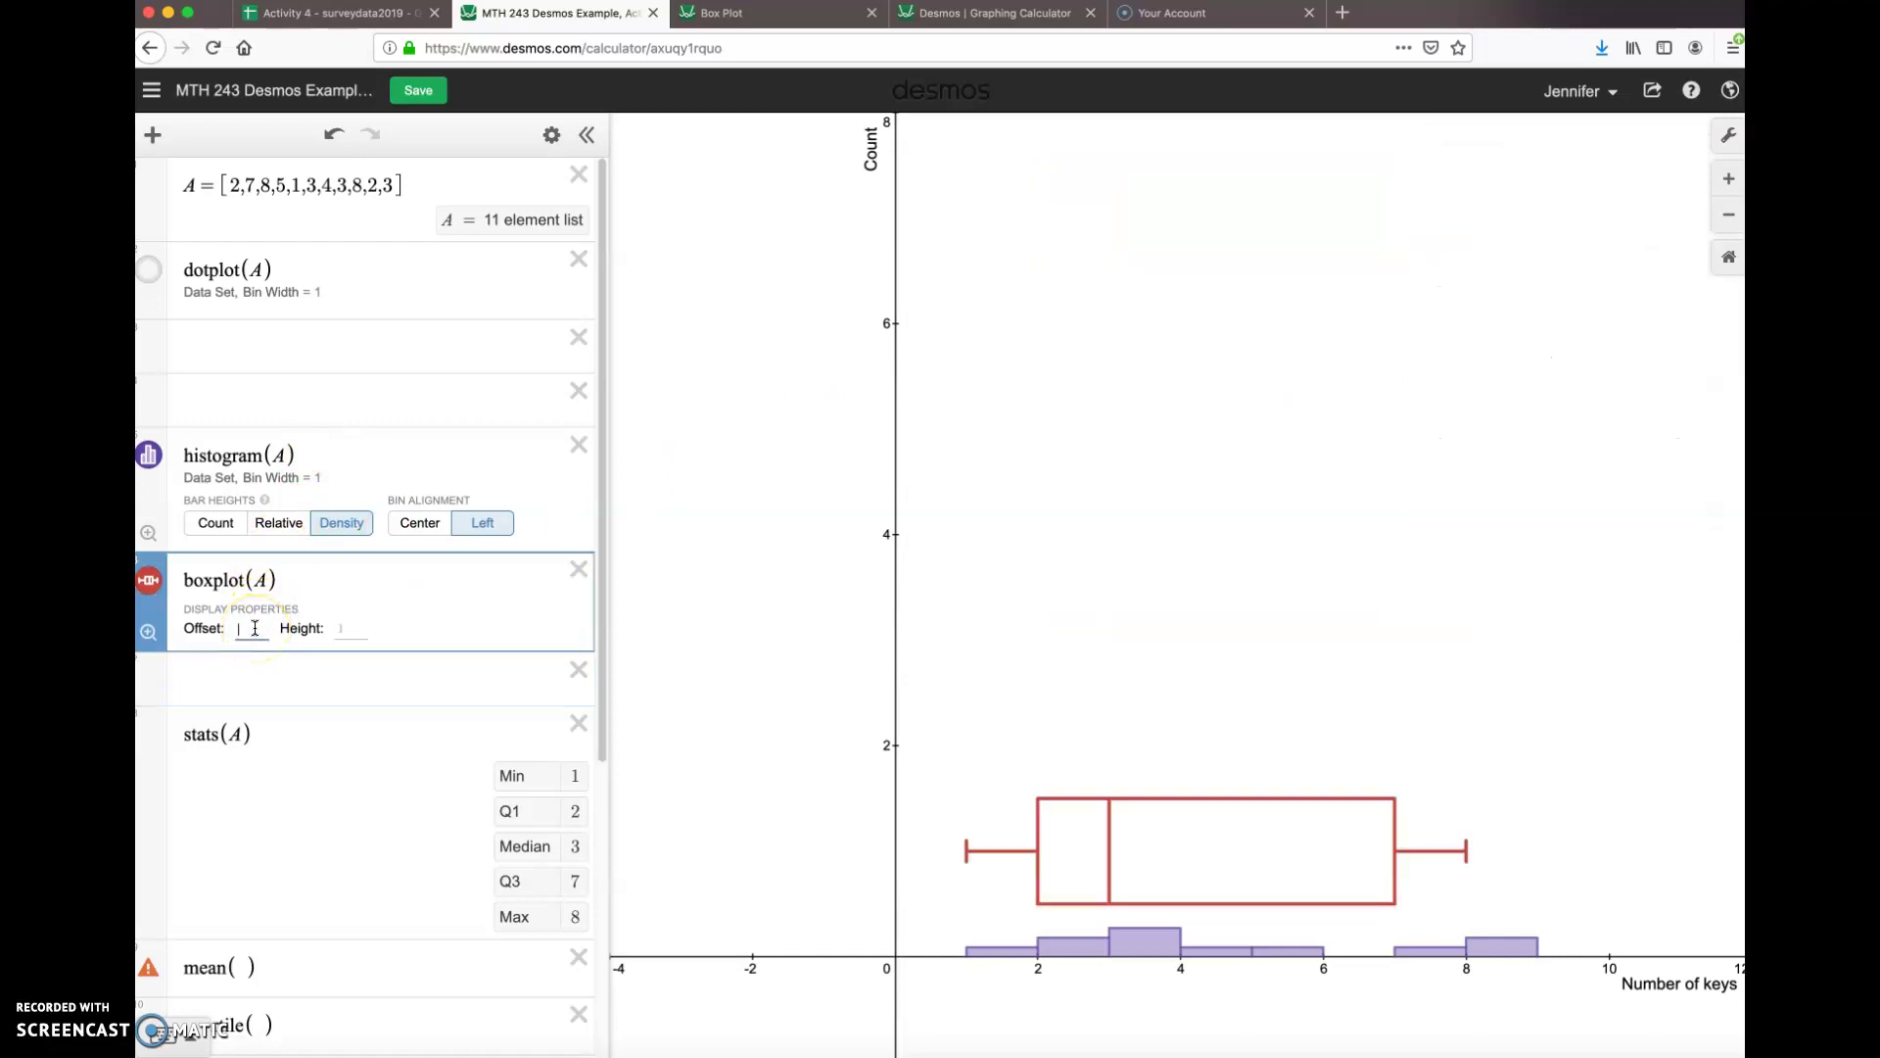
pyautogui.write('4')
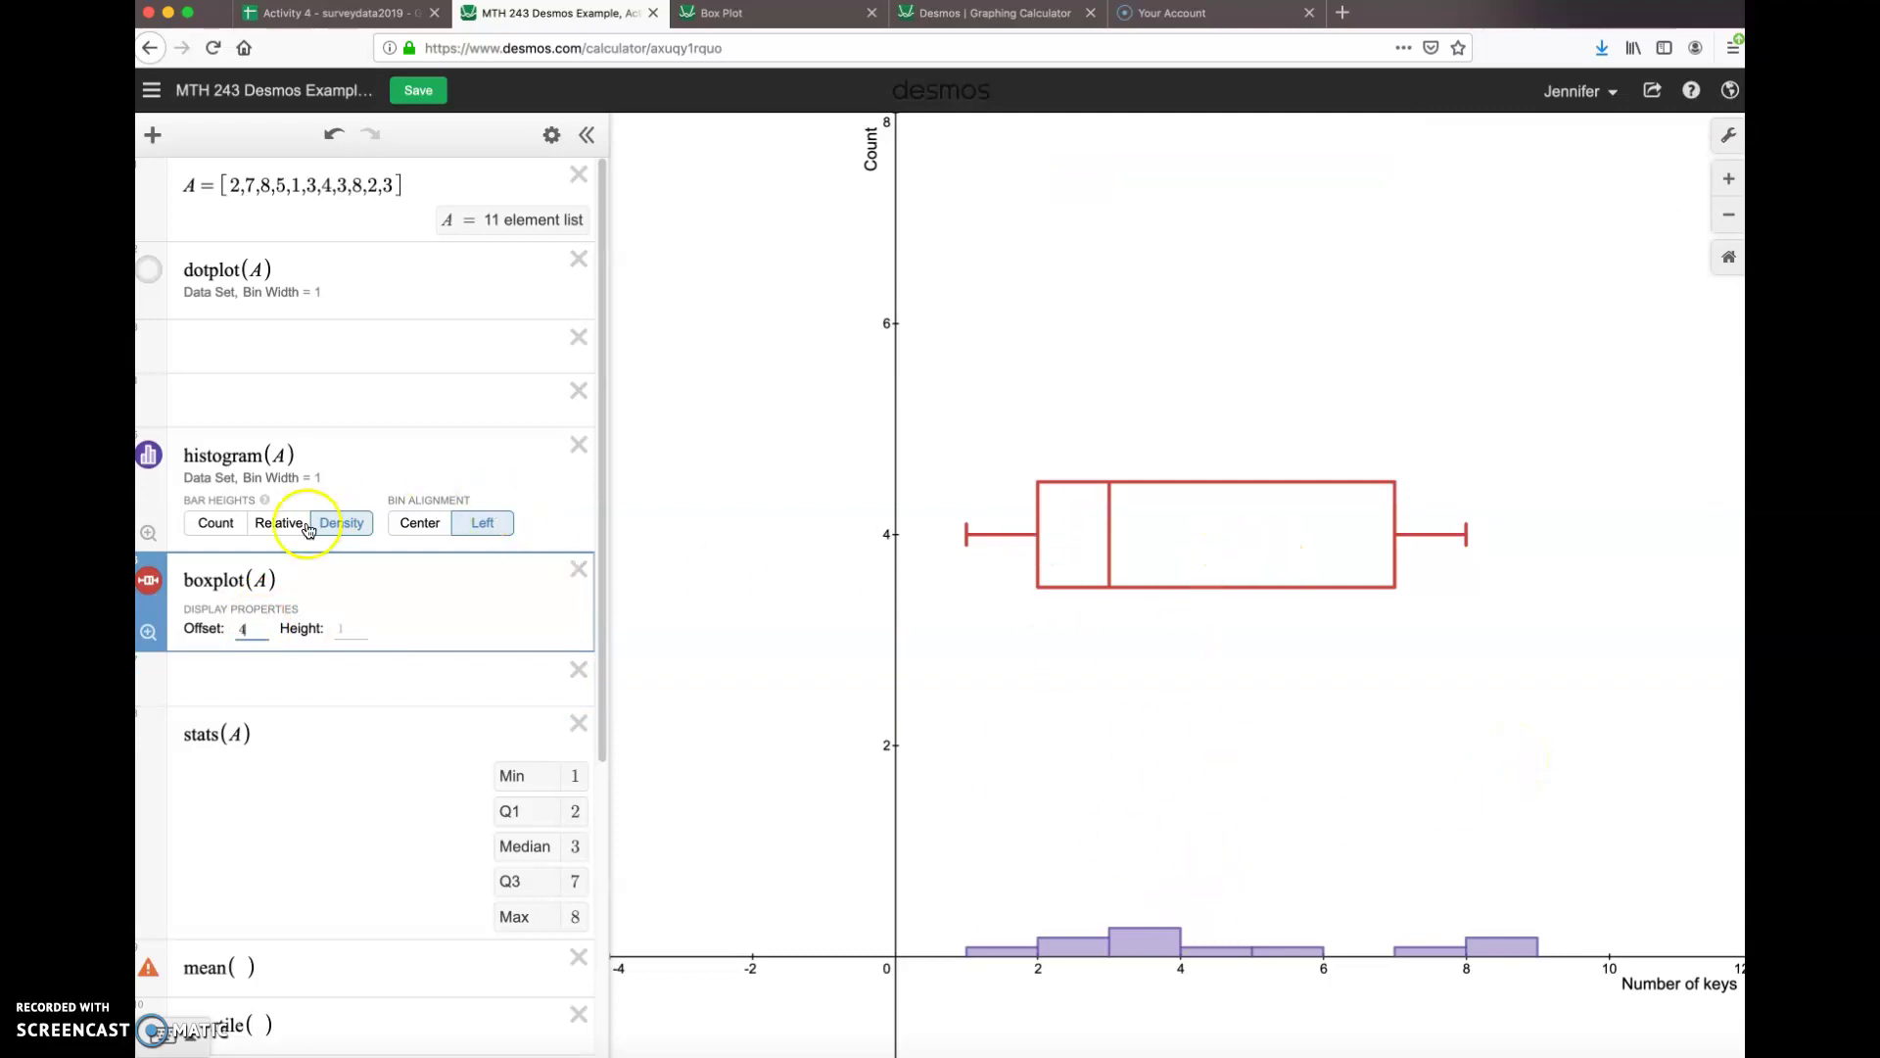
# Step: Hide the histogram and show the green dot plot again beneath the box plot at height 4
pyautogui.click(216, 524)
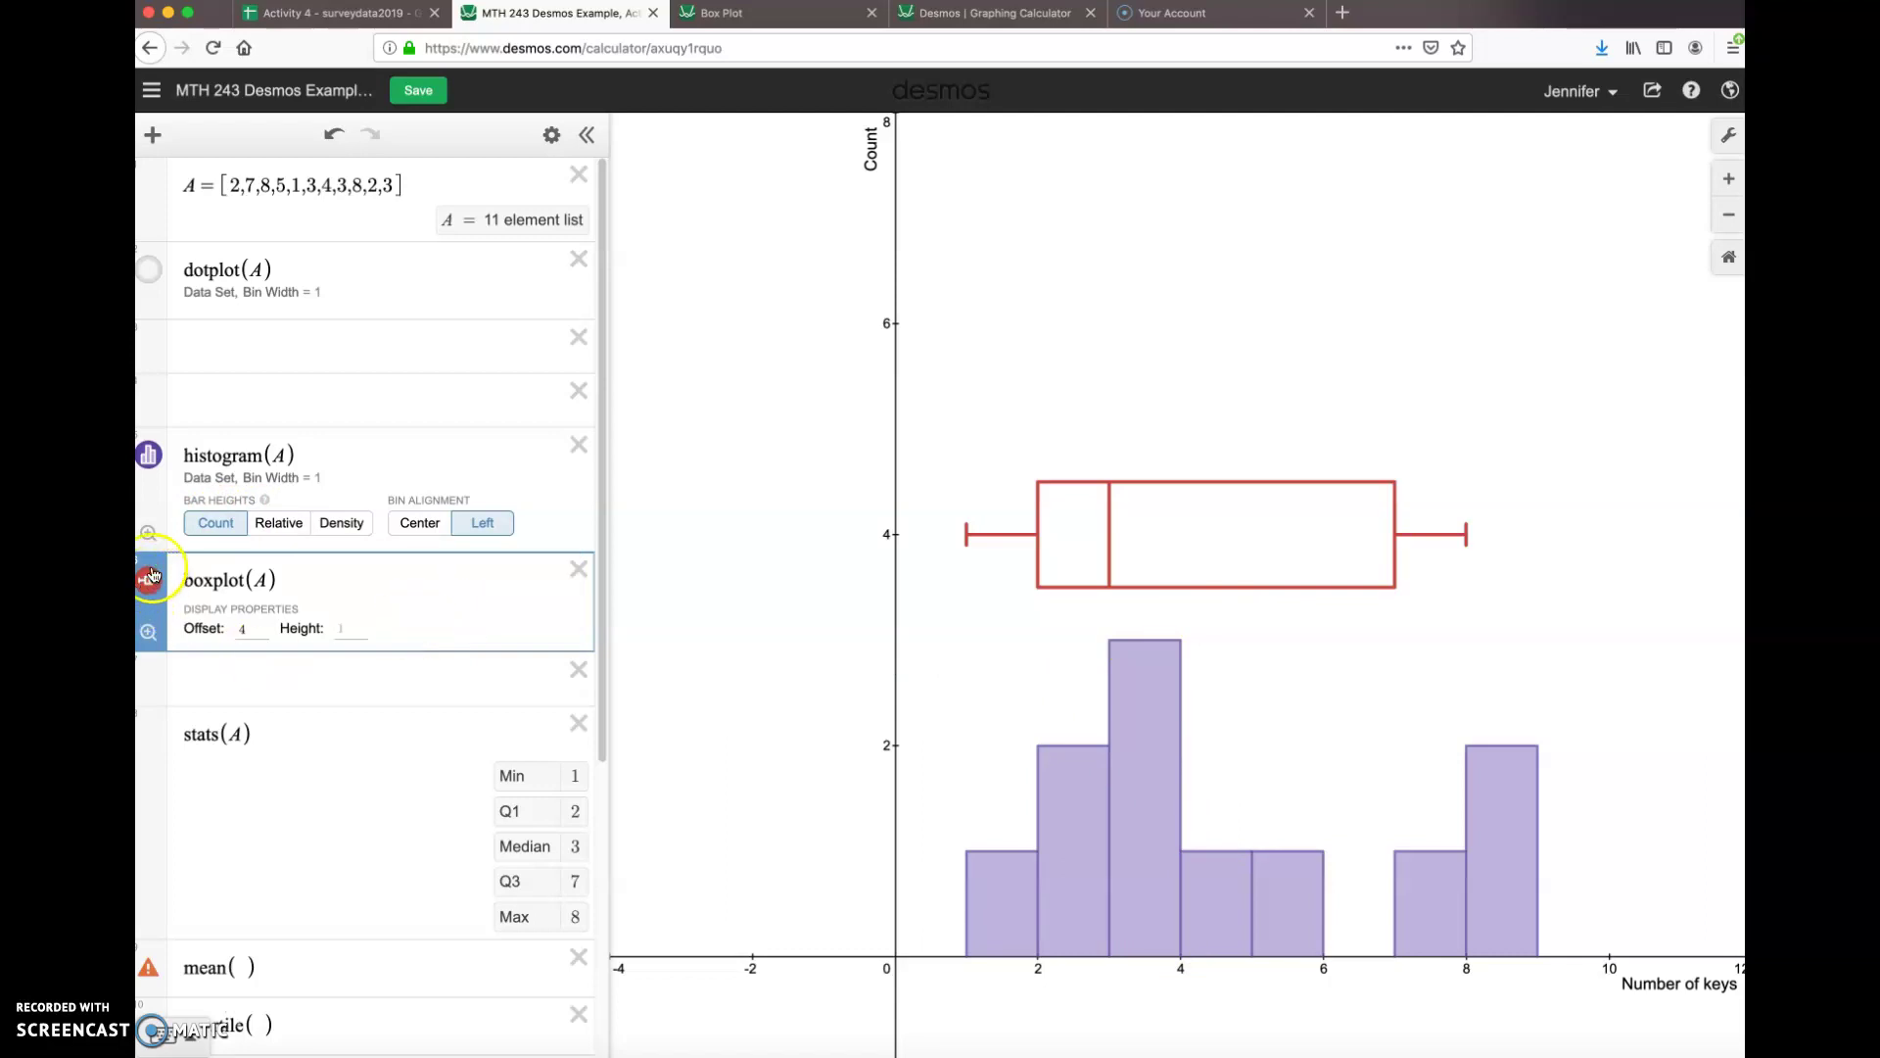
pyautogui.click(147, 455)
pyautogui.click(154, 272)
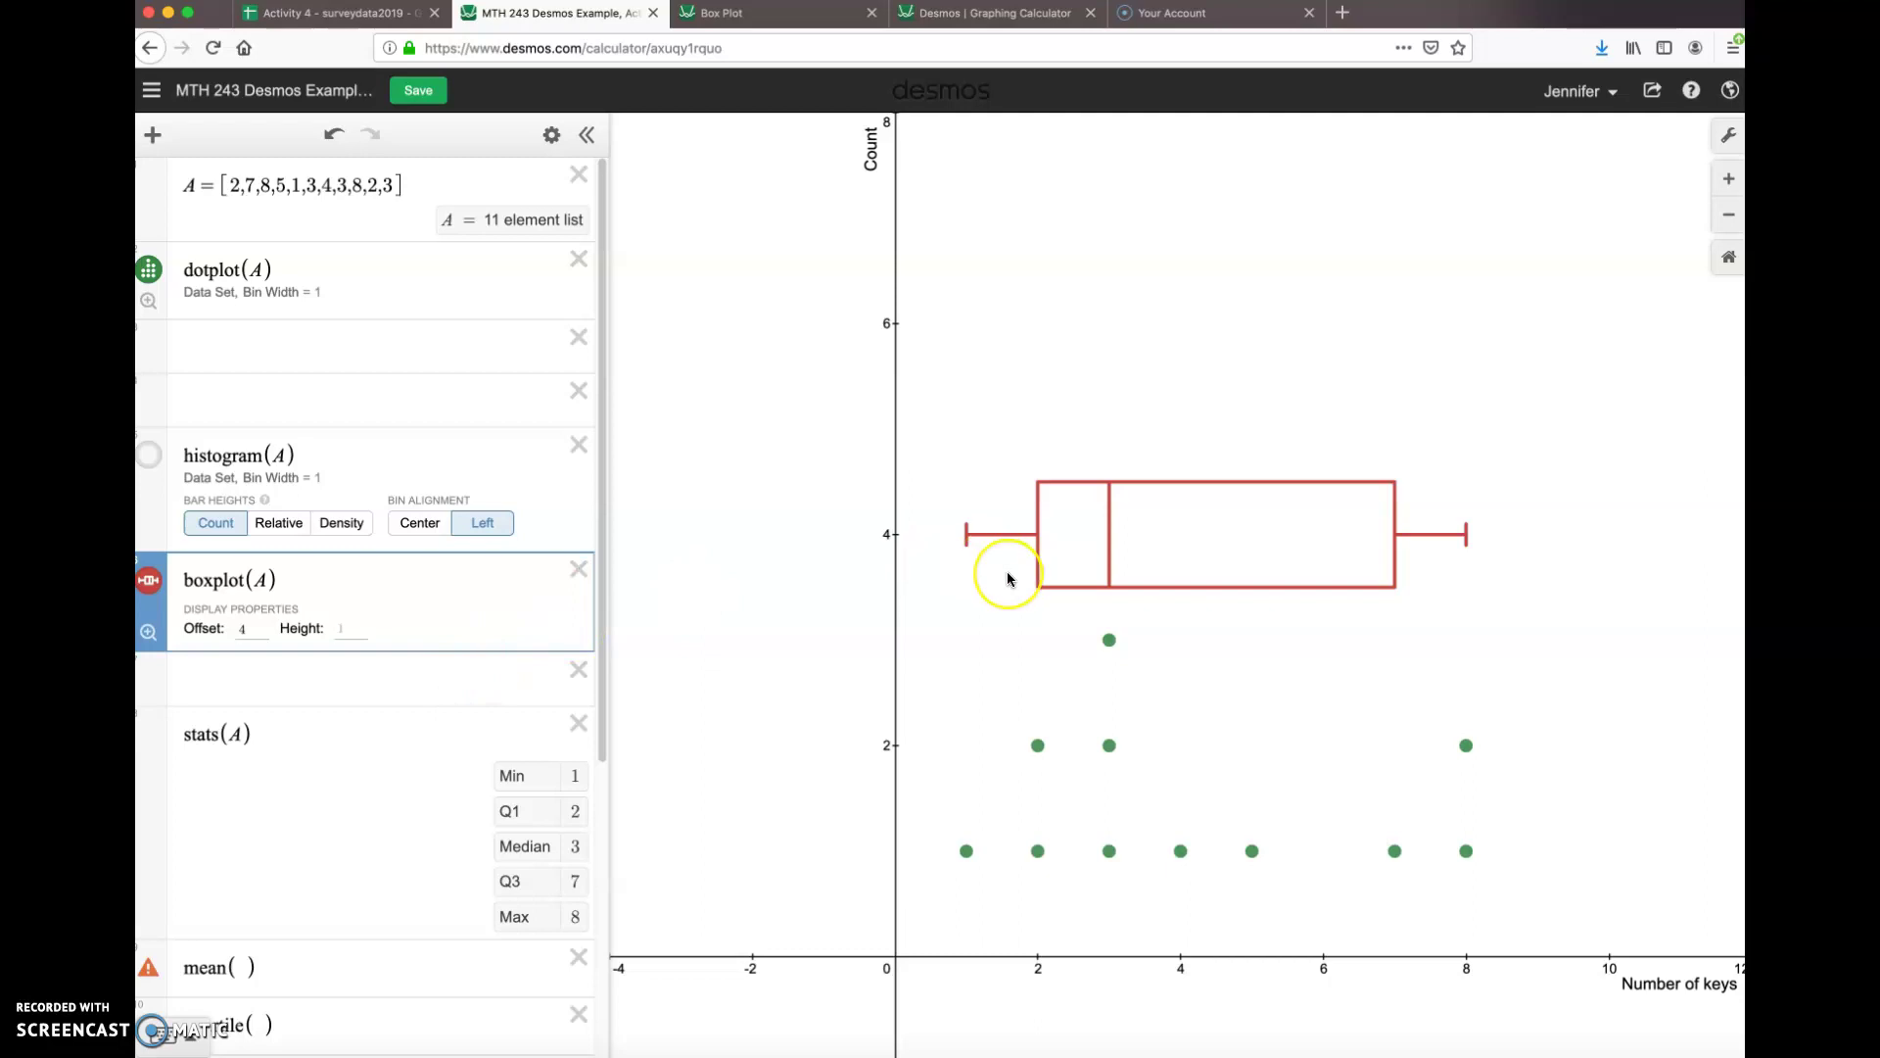
pyautogui.scroll(-5, 1008, 578)
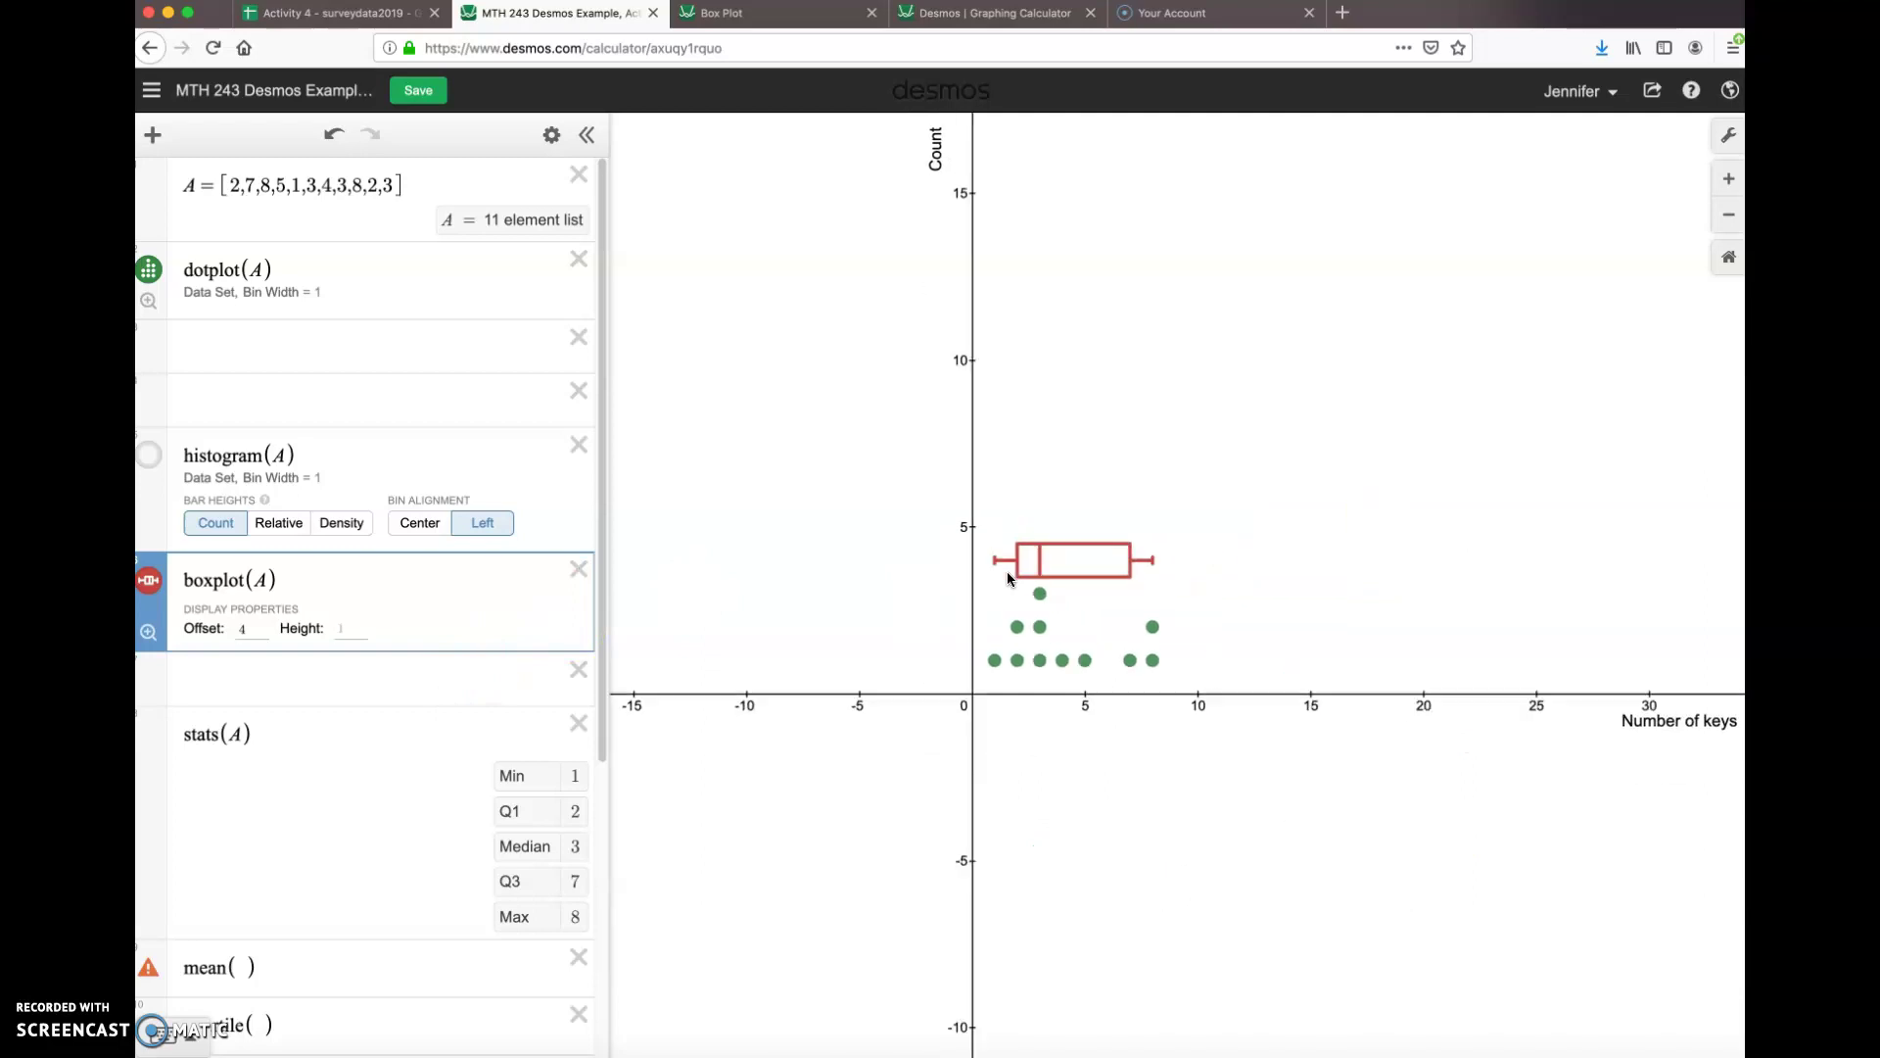
pyautogui.scroll(4, 1008, 578)
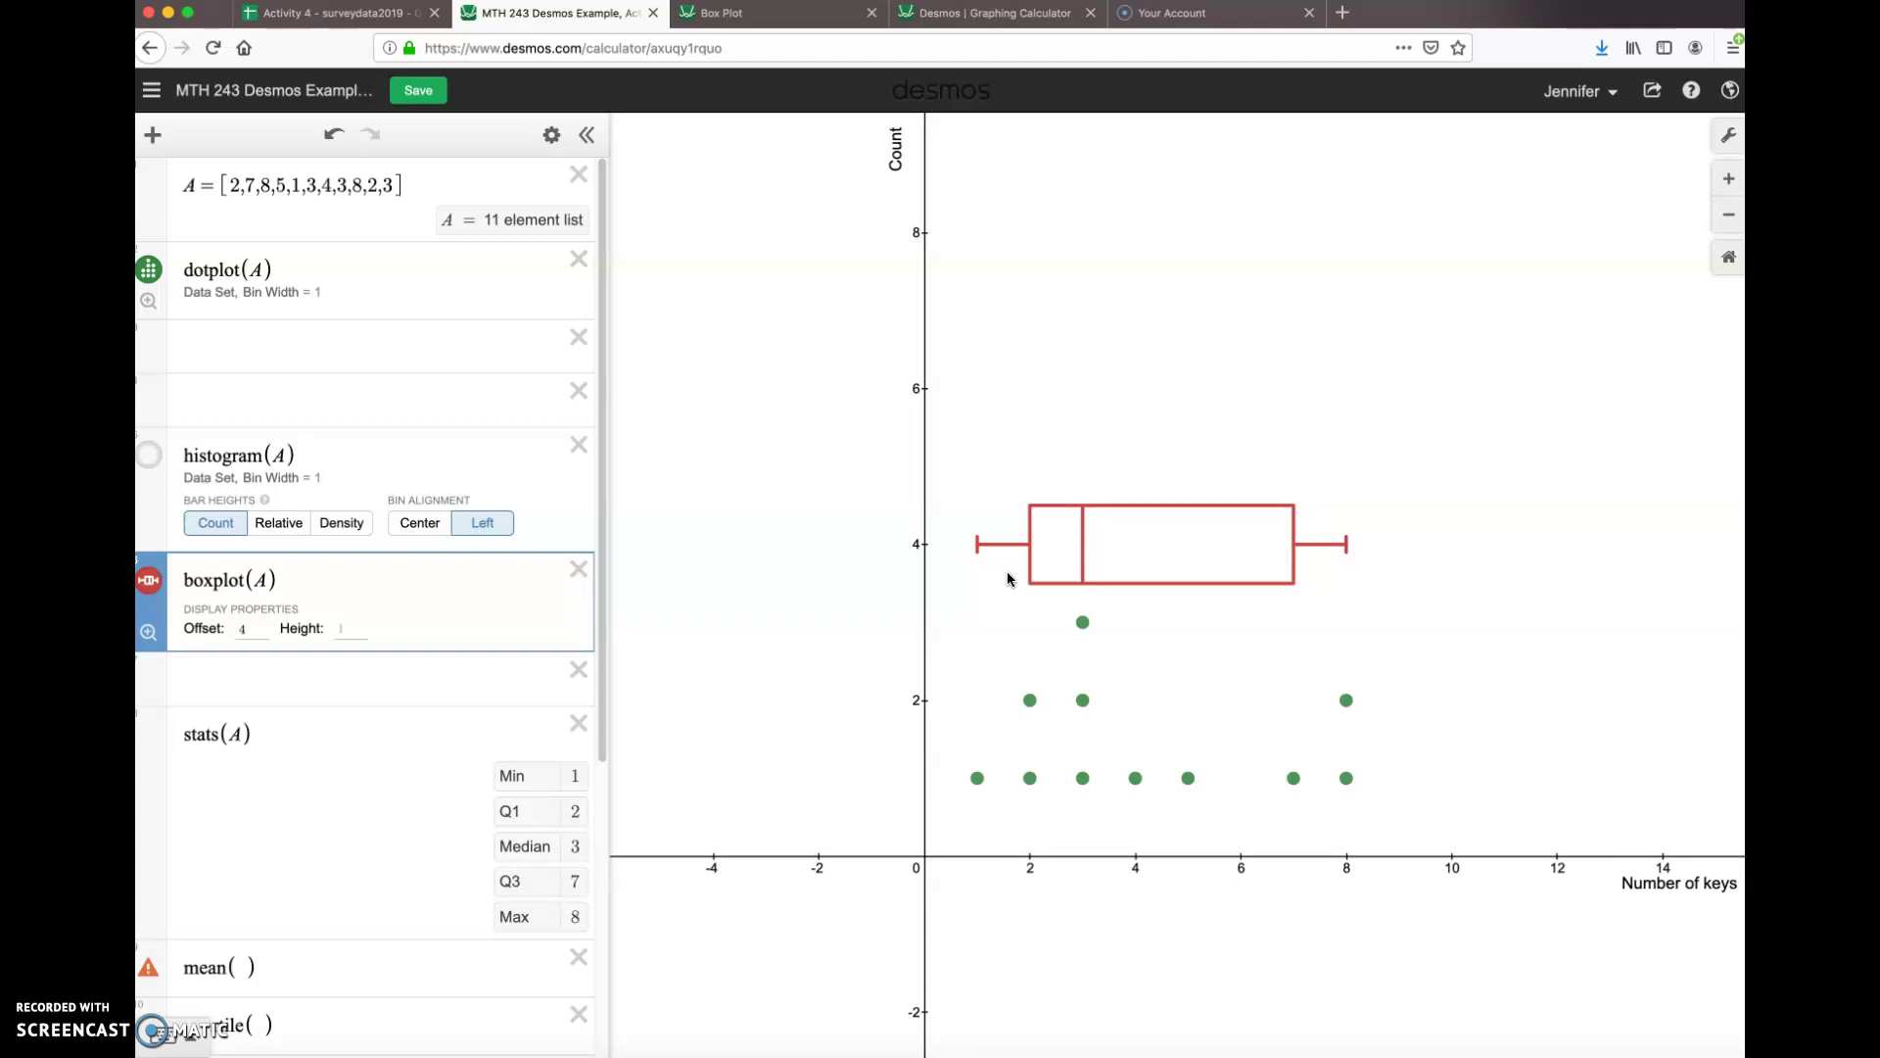
# Step: Delete the blank rows below boxplot(A) and between dotplot(A) and the histogram
pyautogui.scroll(-5, 1008, 577)
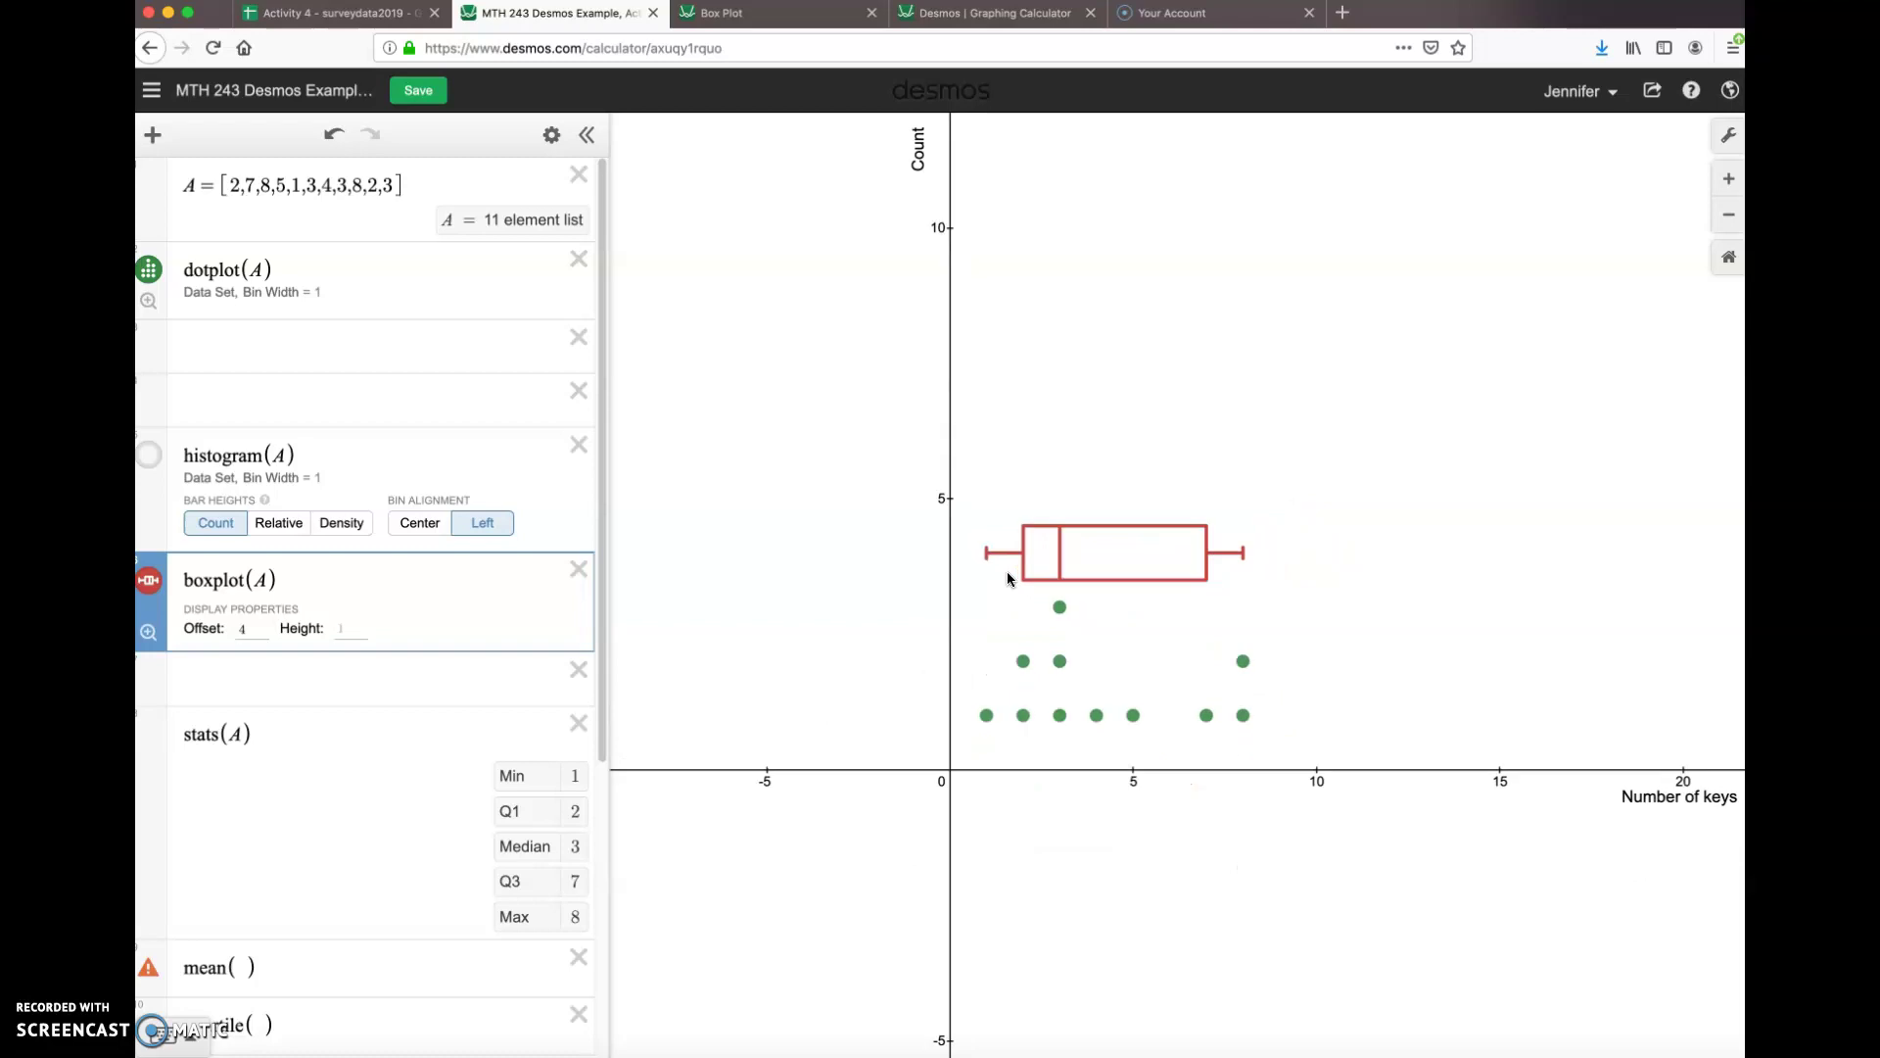
pyautogui.scroll(3, 1008, 578)
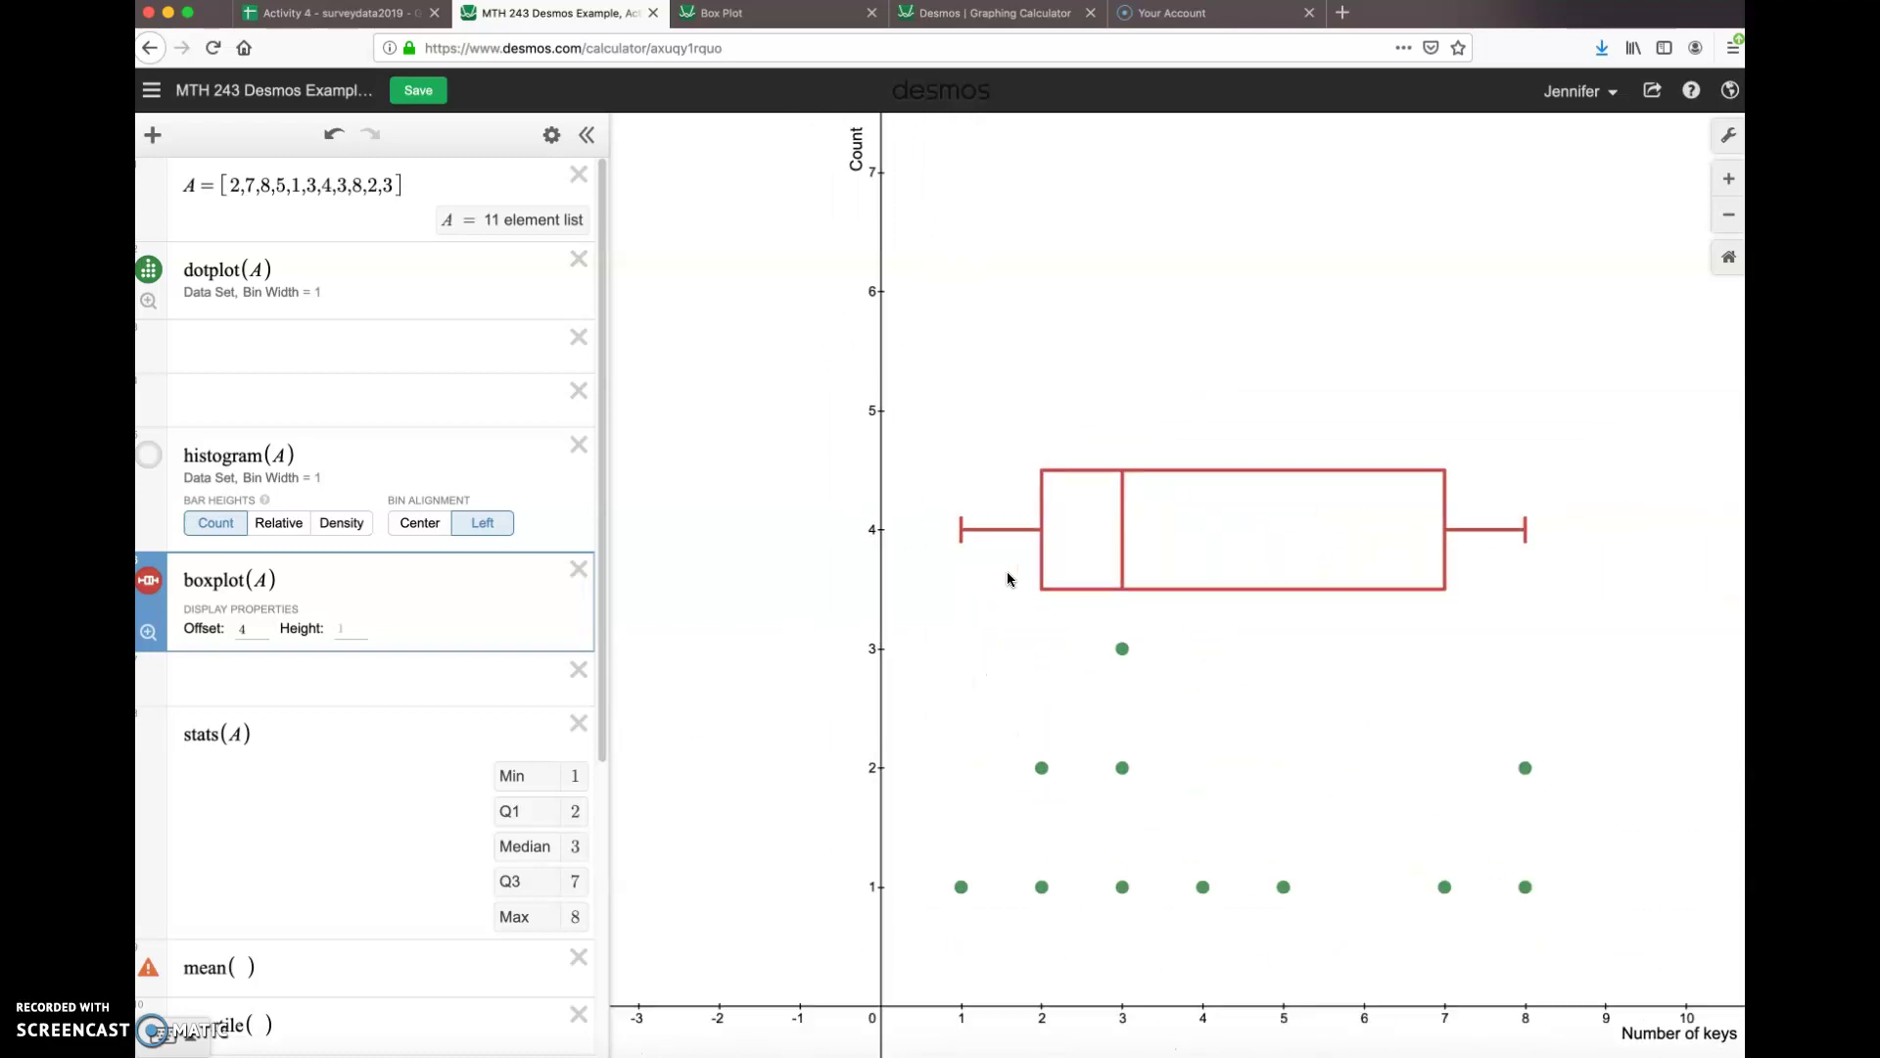
pyautogui.scroll(-4, 1007, 578)
pyautogui.scroll(2, 1007, 578)
pyautogui.scroll(1, 1006, 577)
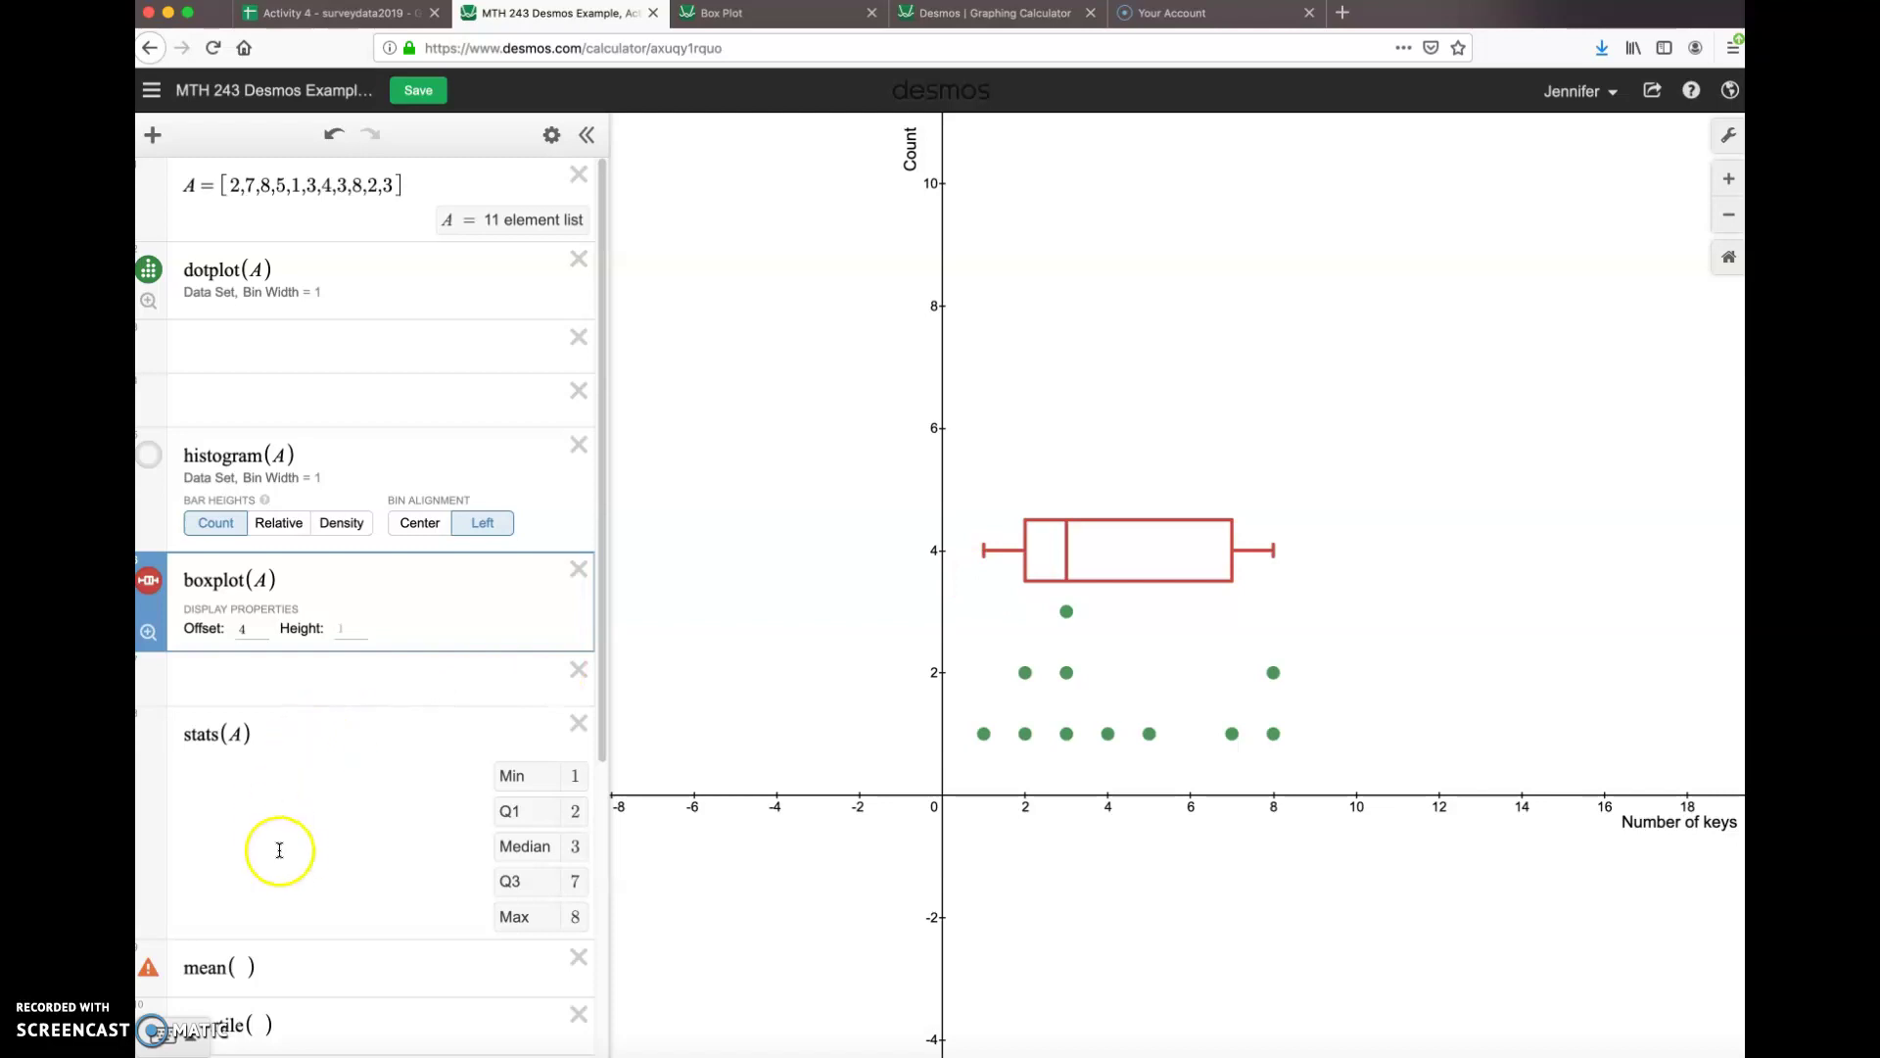
pyautogui.click(391, 696)
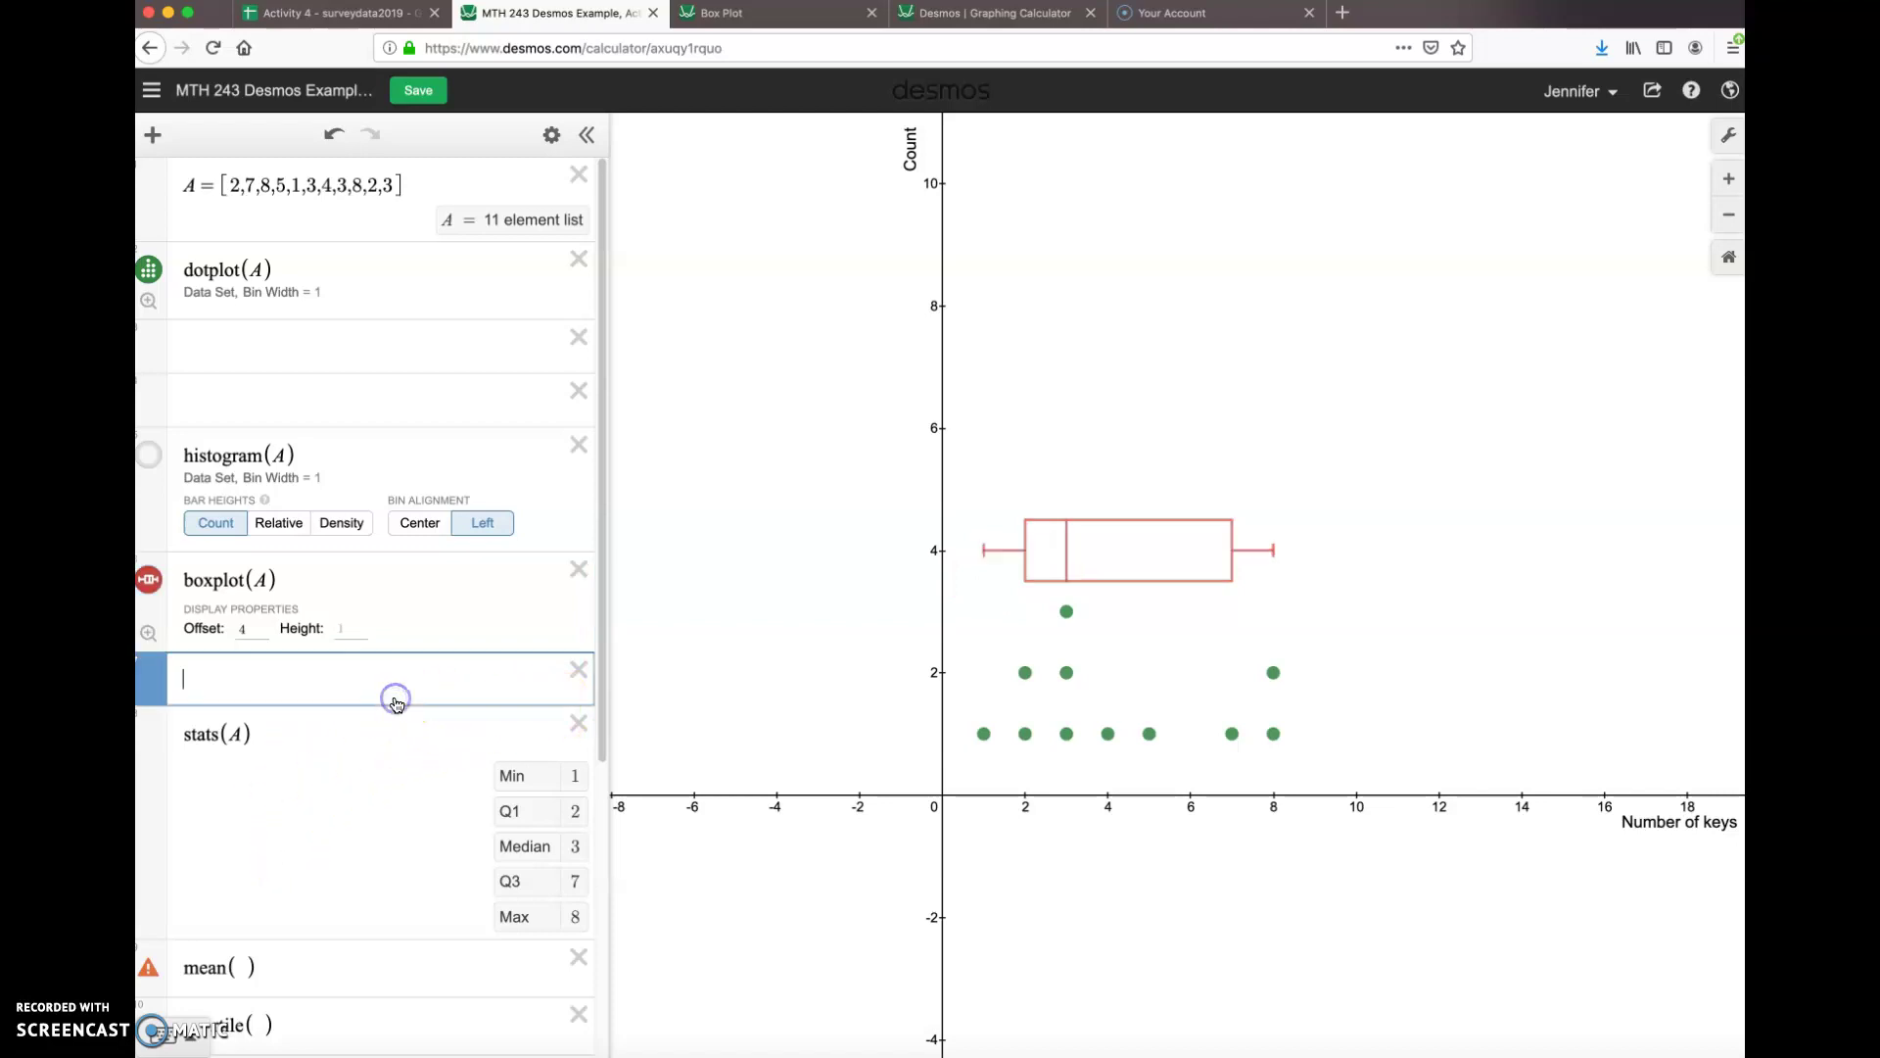
pyautogui.click(578, 672)
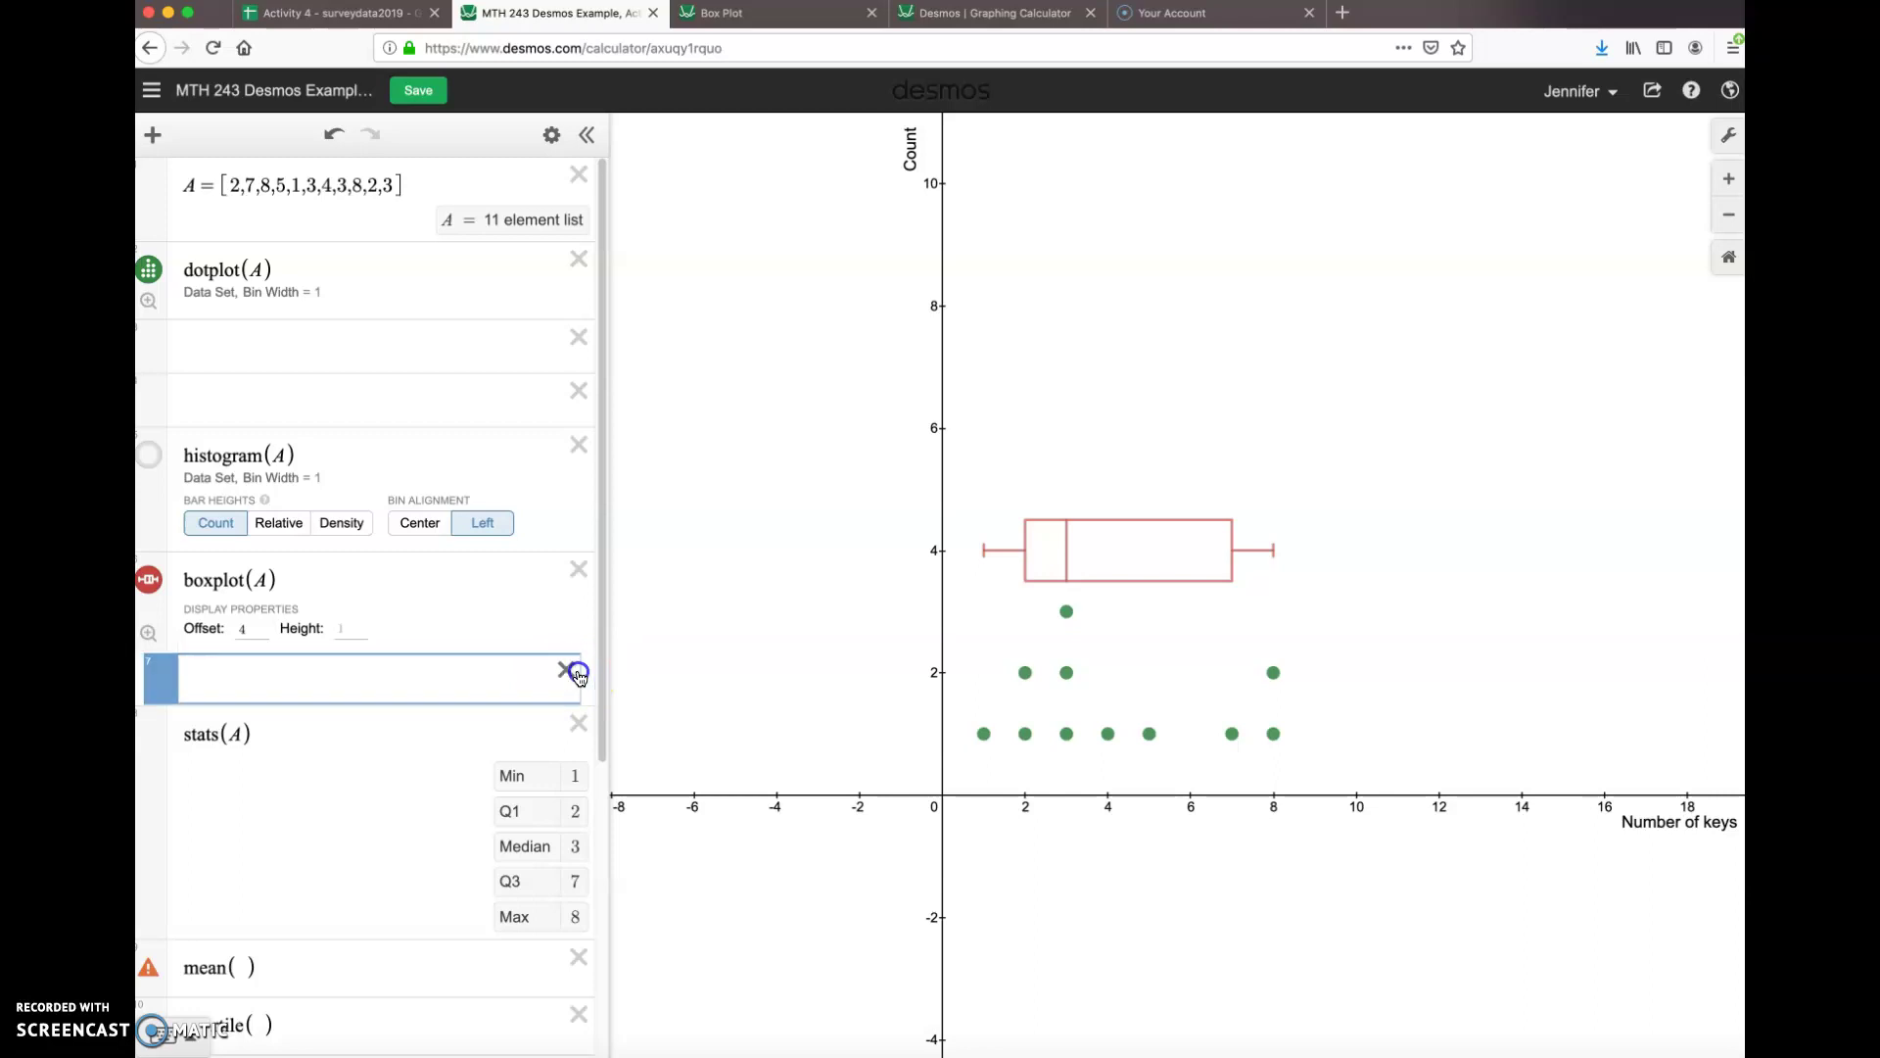
pyautogui.click(578, 338)
pyautogui.click(577, 339)
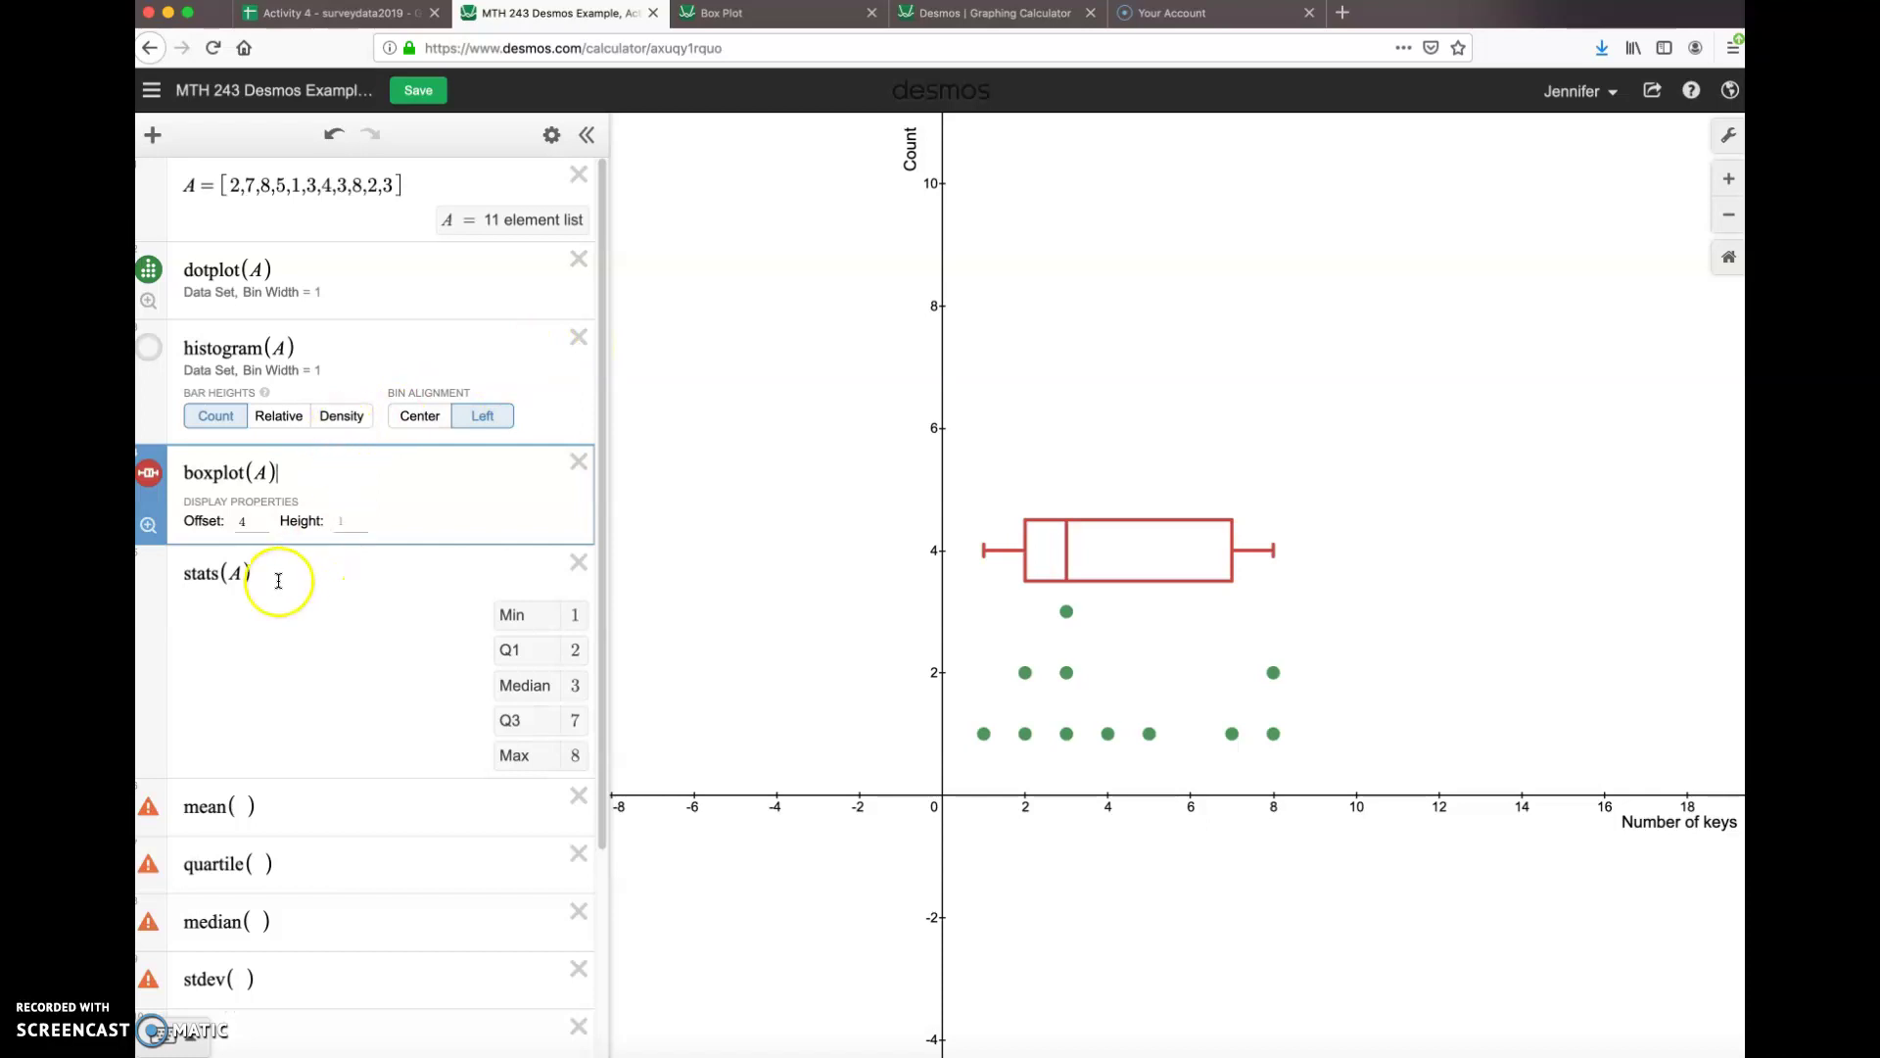
# Step: Browse the statistics functions, then review stats(A): Min 1, Q1 2, Median 3, Q3 7, Max 8
pyautogui.click(154, 1041)
pyautogui.click(428, 933)
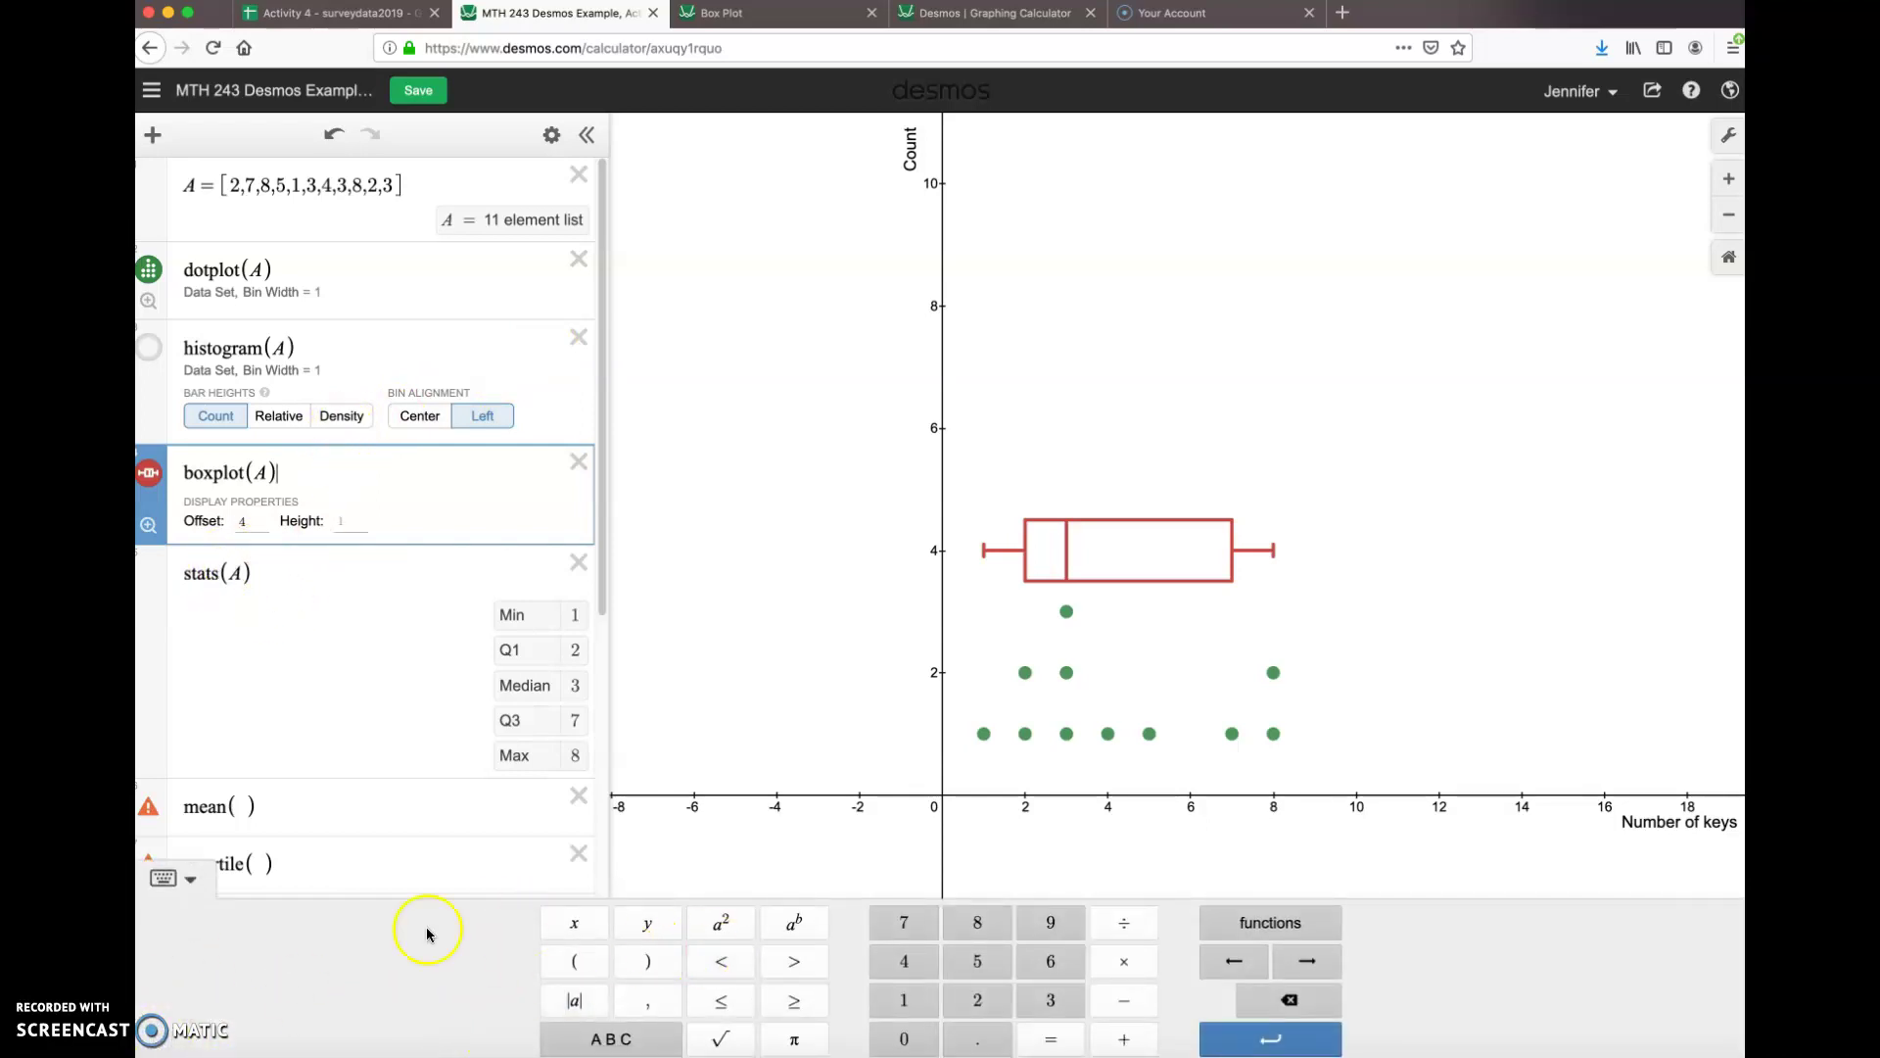
pyautogui.click(1290, 925)
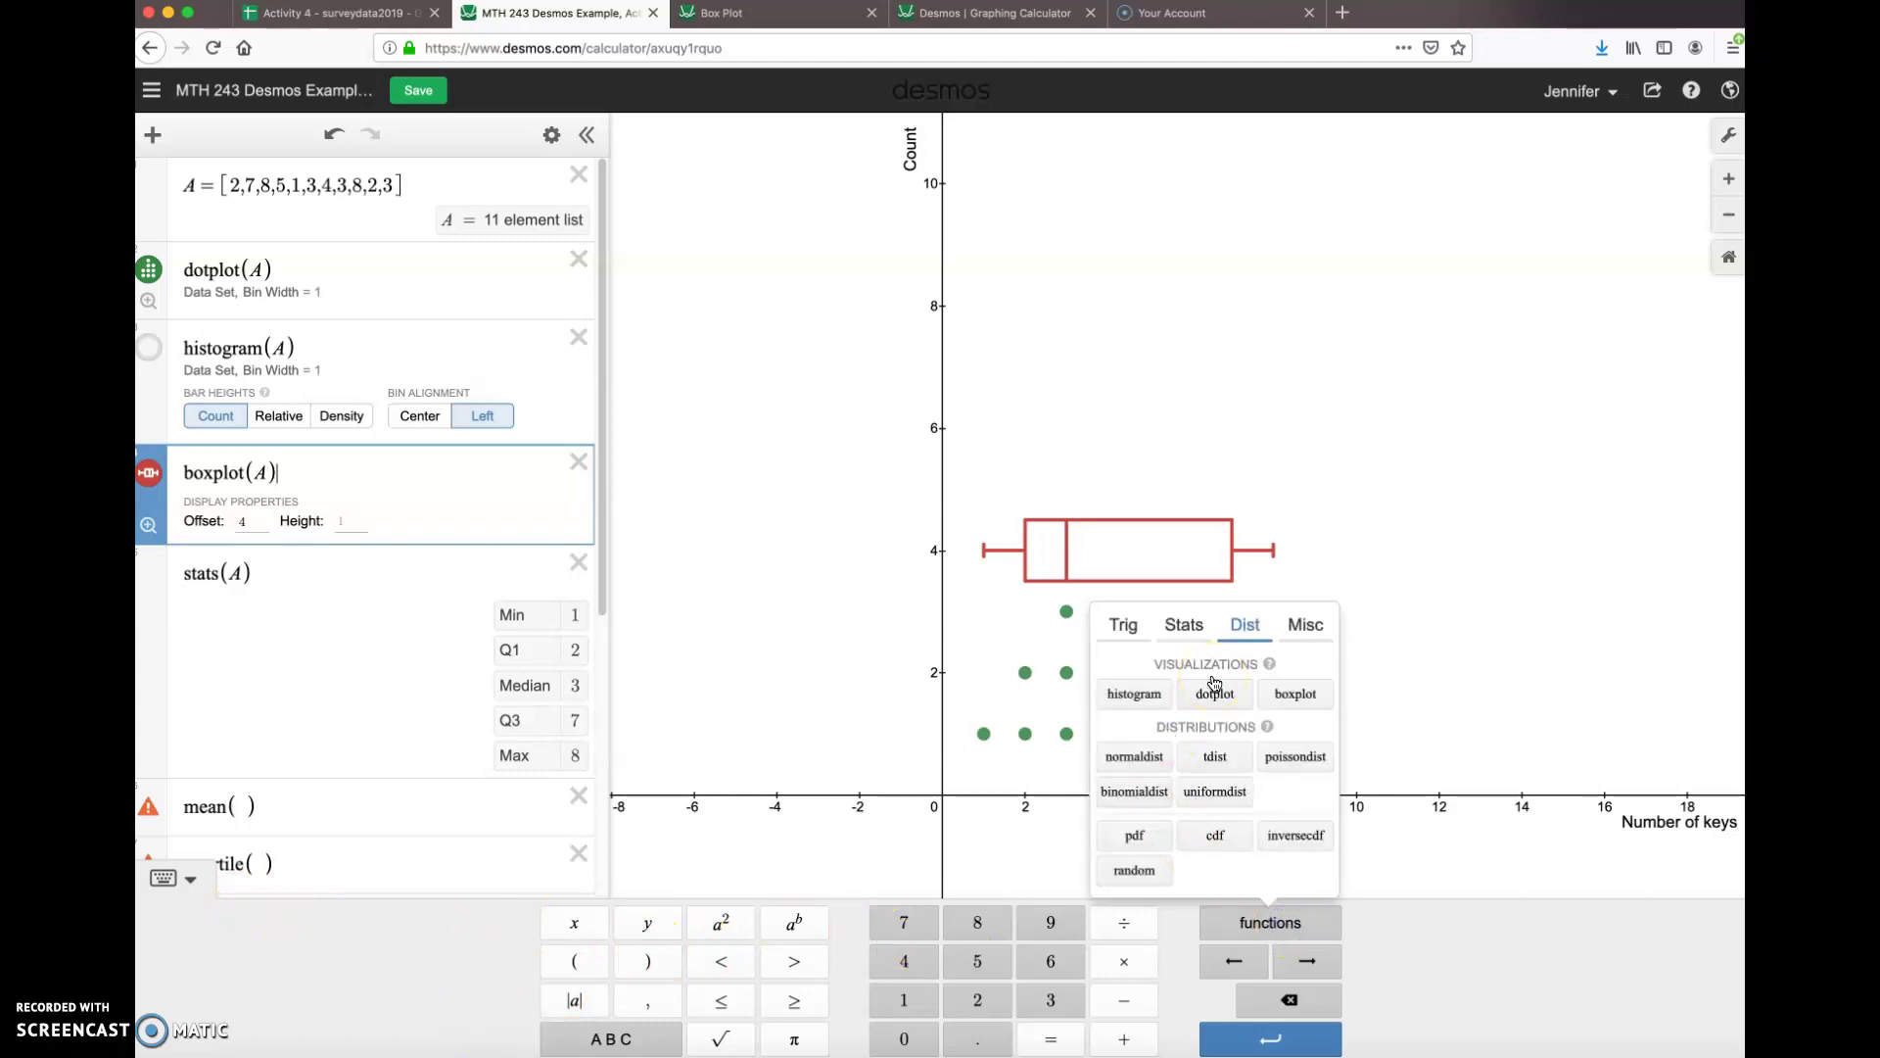
pyautogui.click(1184, 624)
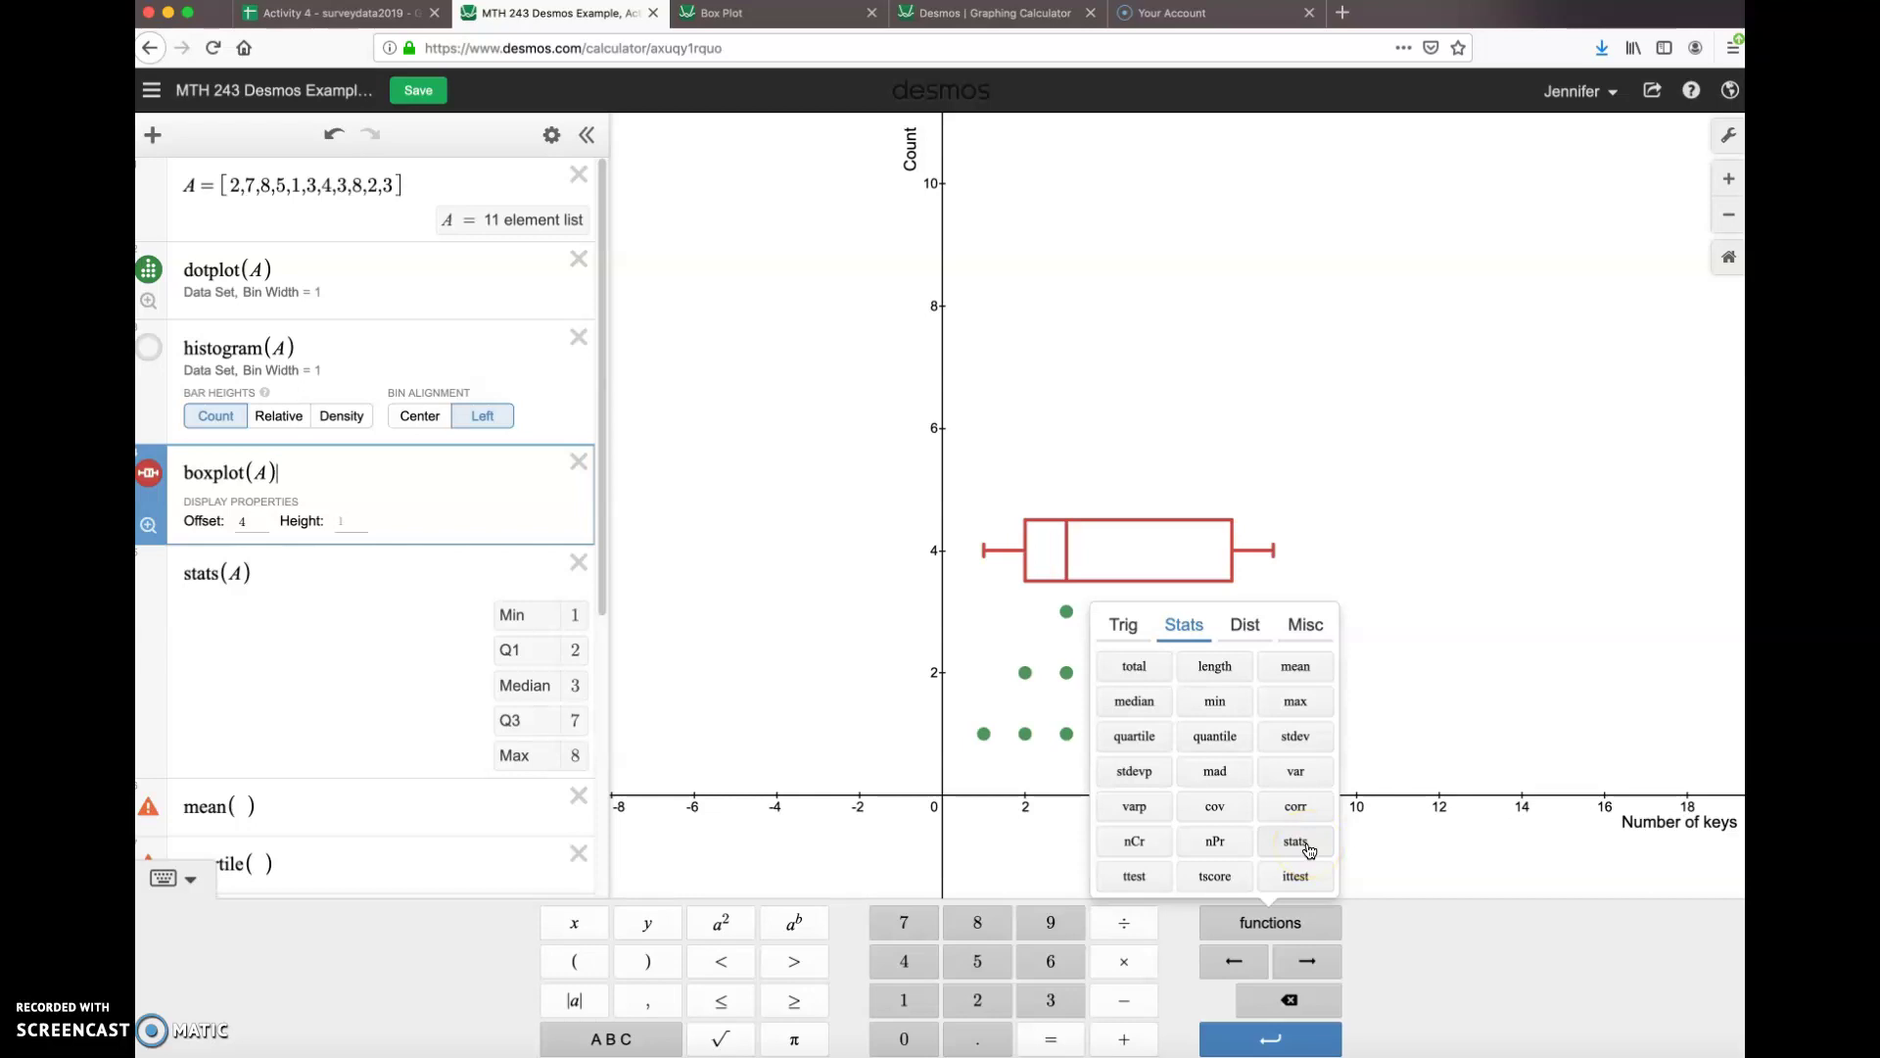
pyautogui.click(260, 576)
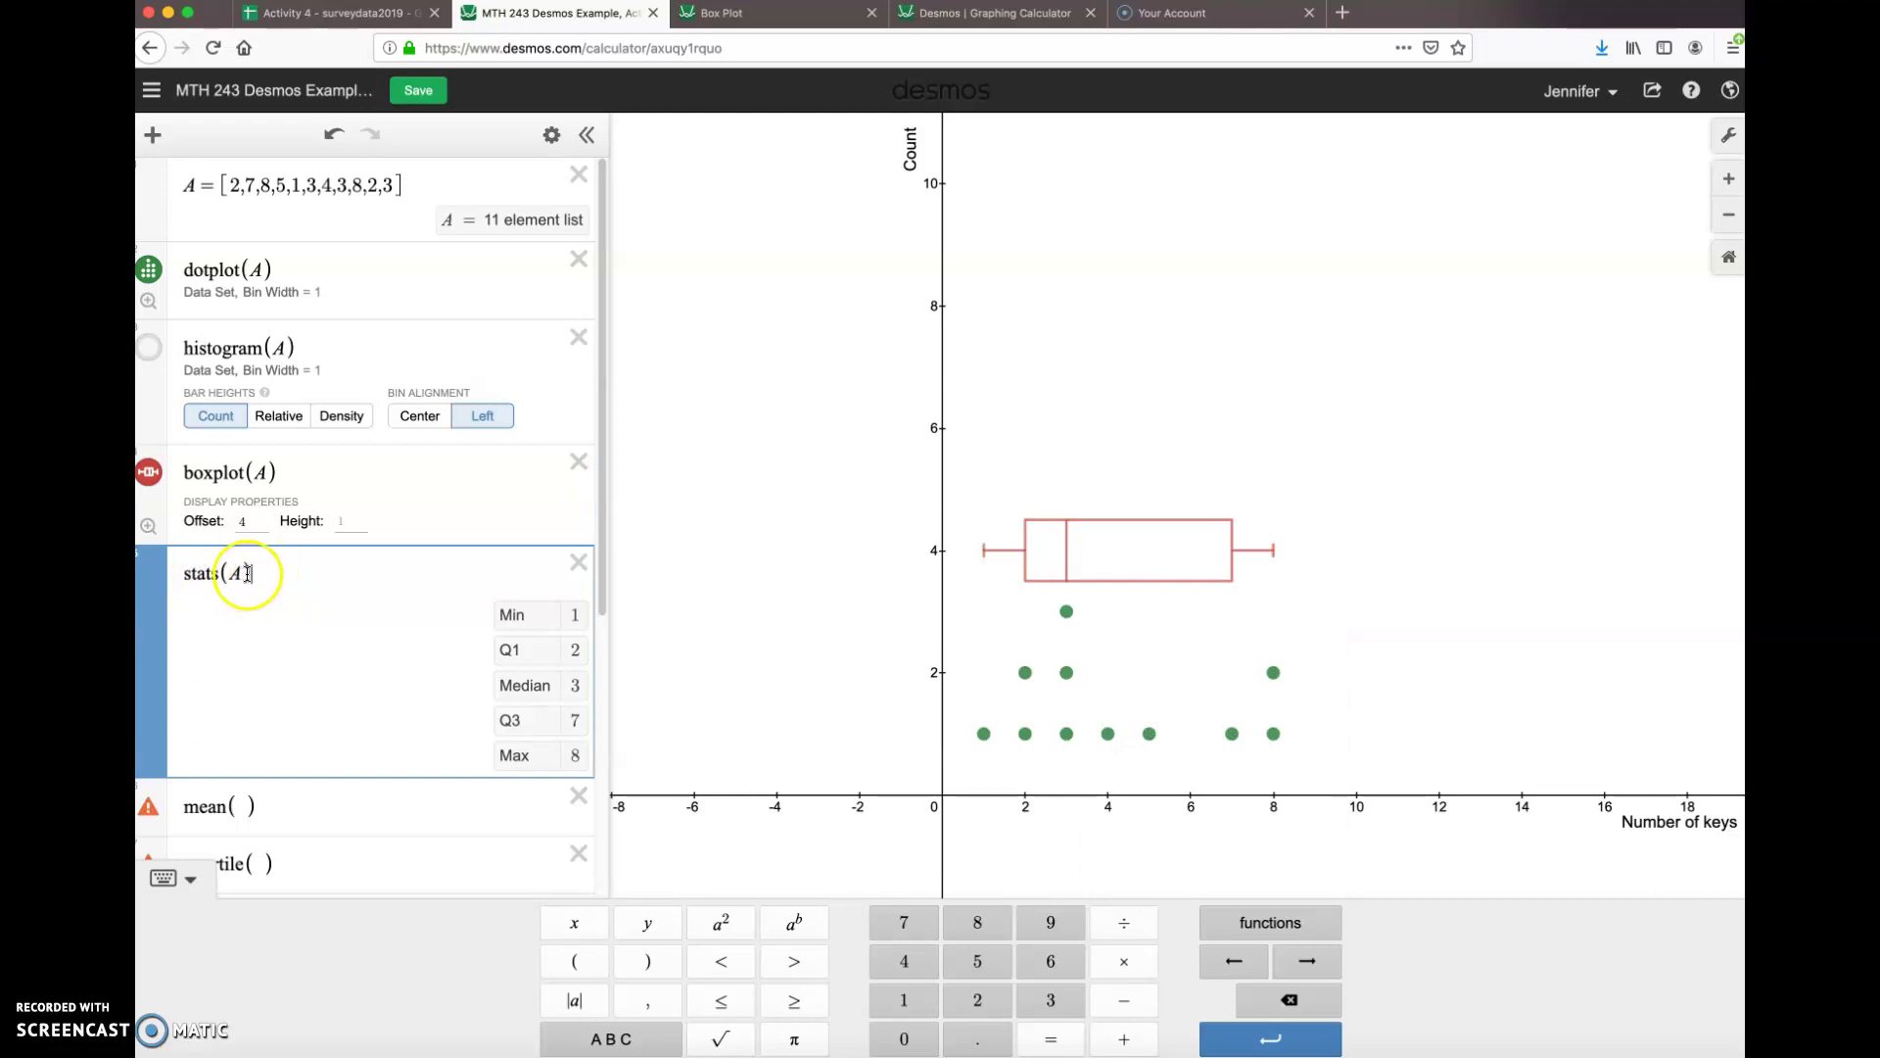
pyautogui.click(304, 575)
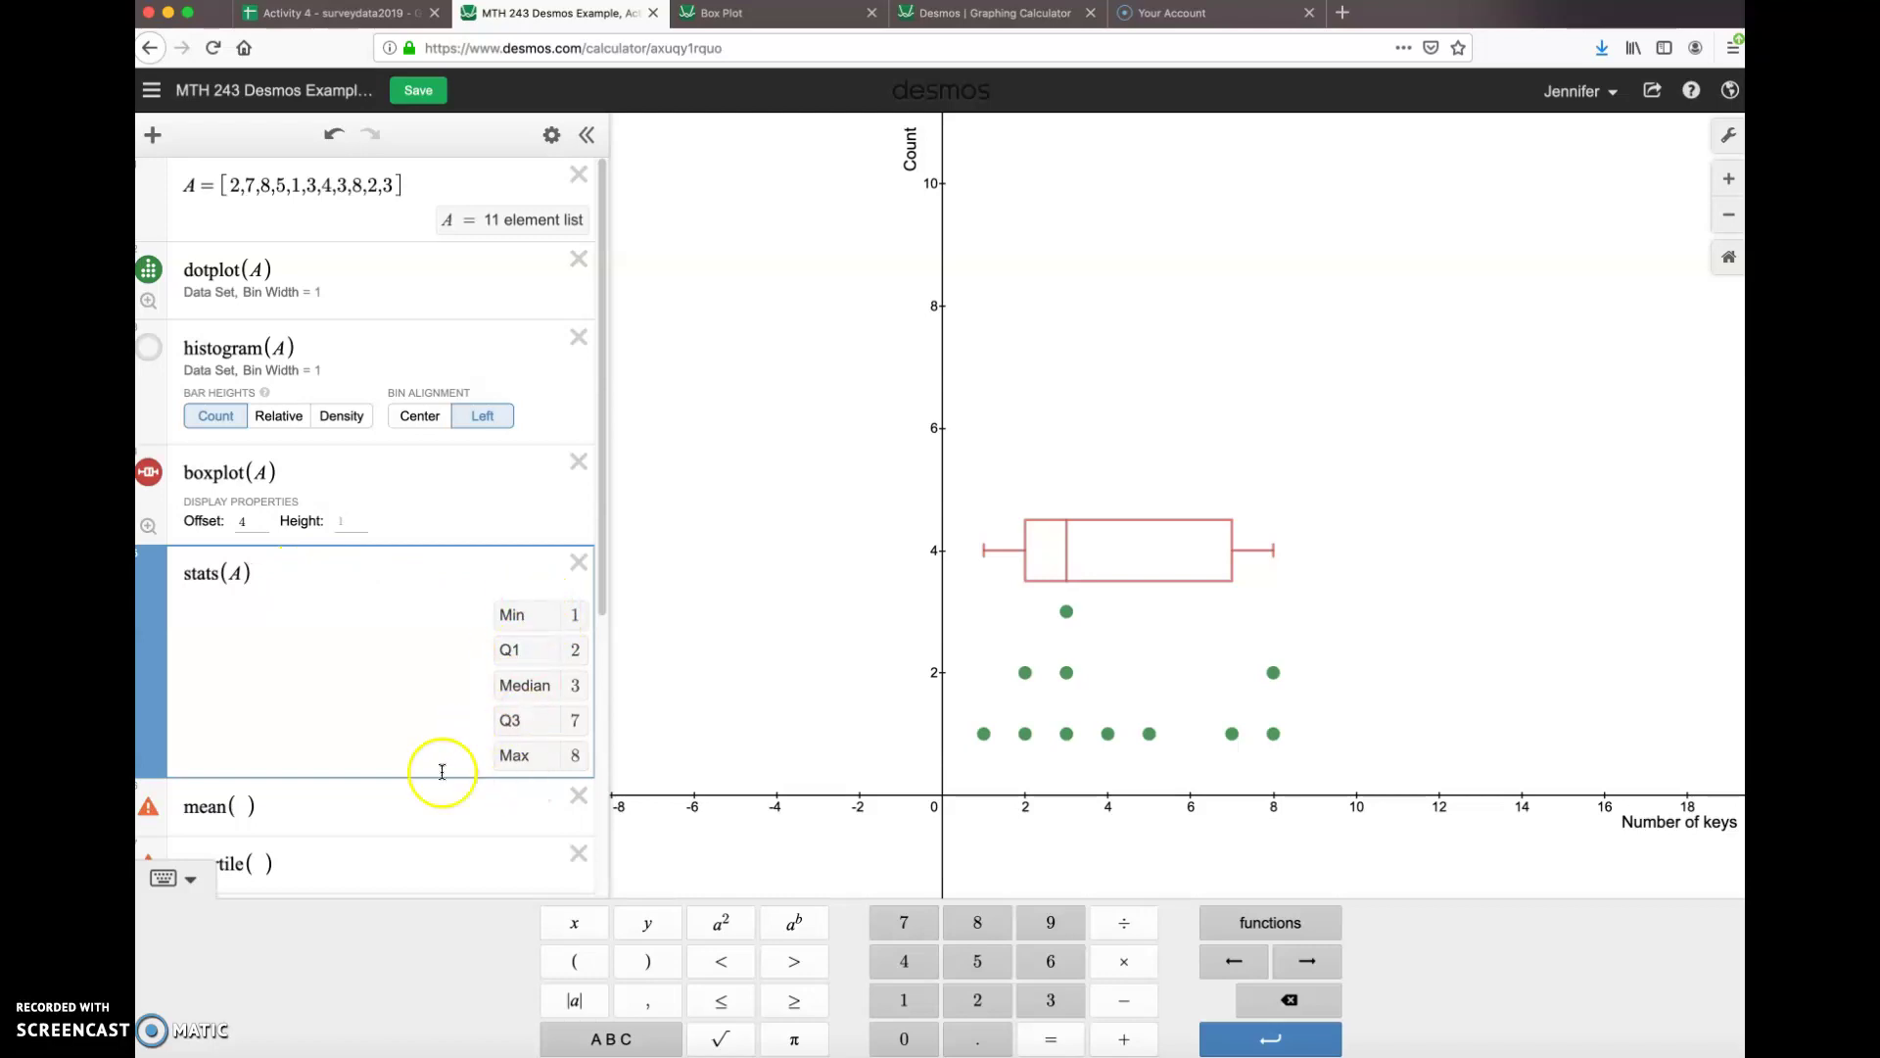
pyautogui.scroll(-3, 386, 659)
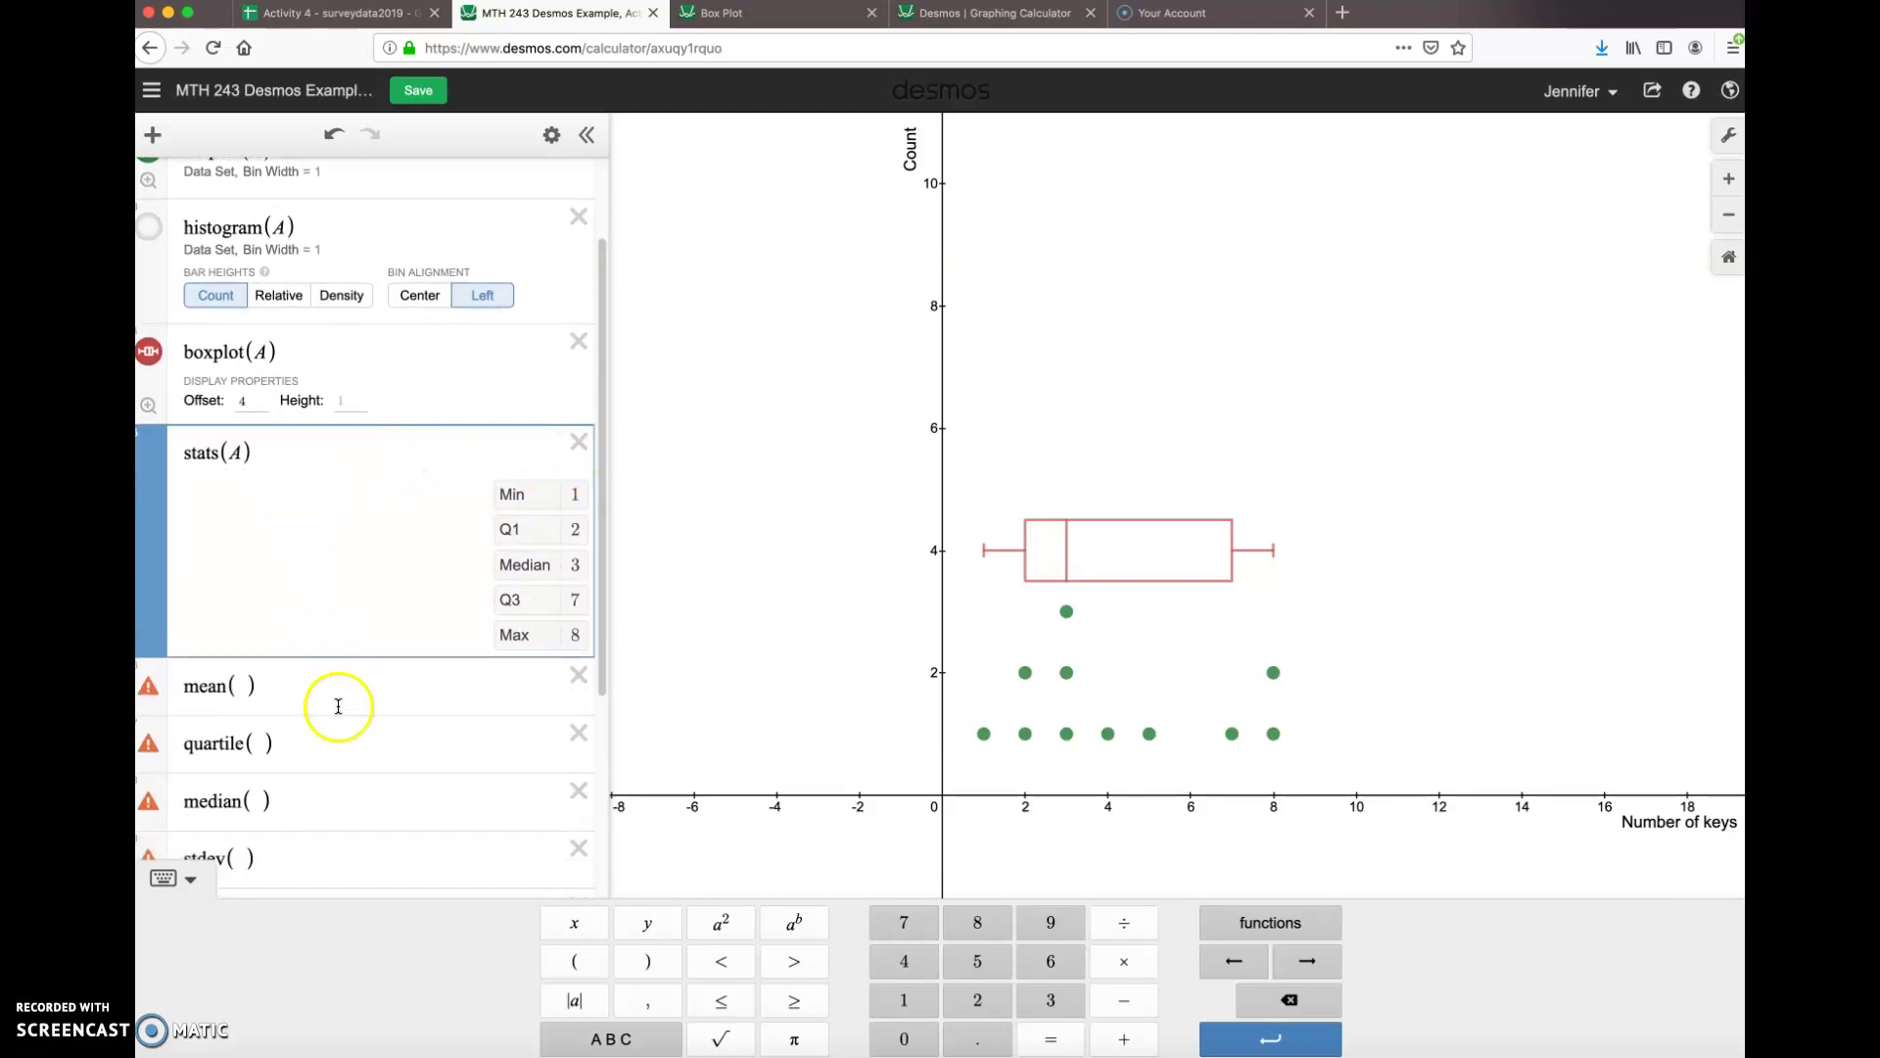
pyautogui.scroll(-2, 338, 705)
# Step: Replace the placeholder row with mean(A), which evaluates to 4.18181818182
pyautogui.click(240, 585)
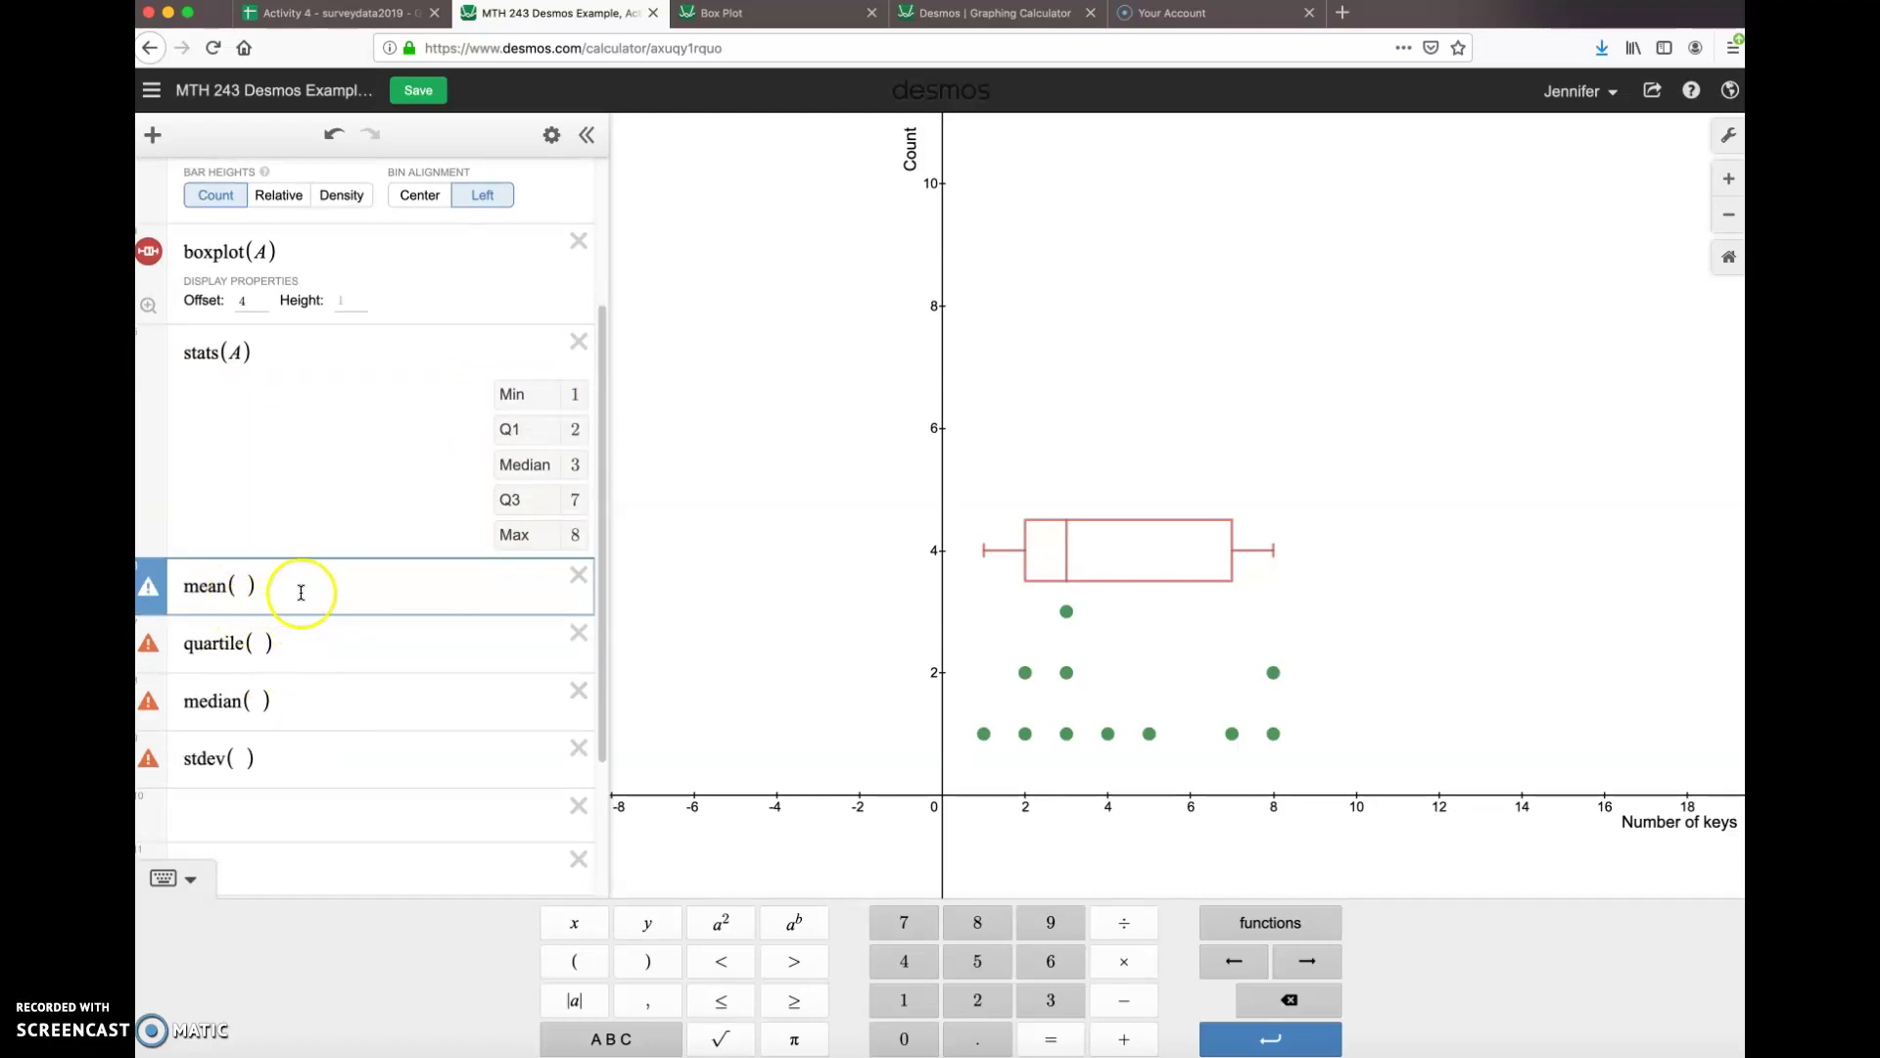
pyautogui.moveTo(302, 576); pyautogui.dragTo(168, 585)
pyautogui.press('BackSpace')
pyautogui.write('mean(A')
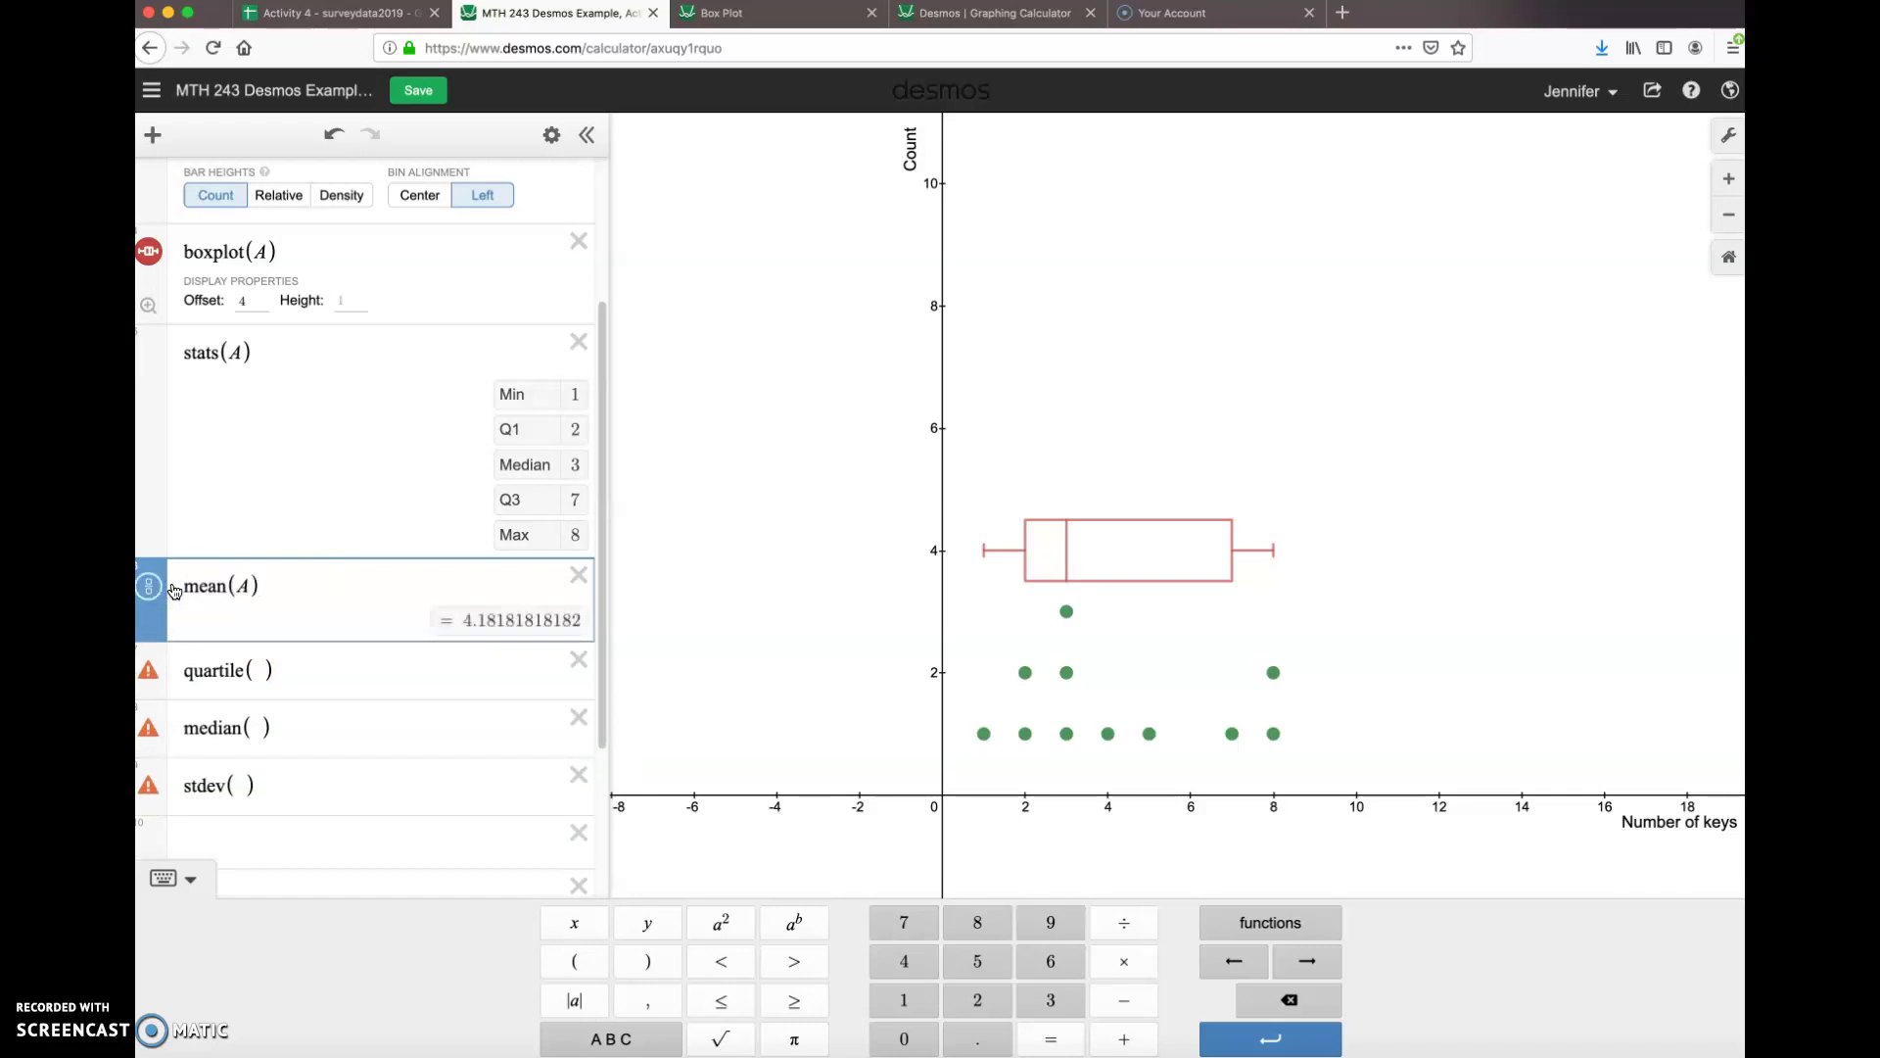
pyautogui.click(257, 586)
pyautogui.click(515, 625)
# Step: Fill the quartile row as quartile(A,3), which evaluates to 7
pyautogui.click(251, 672)
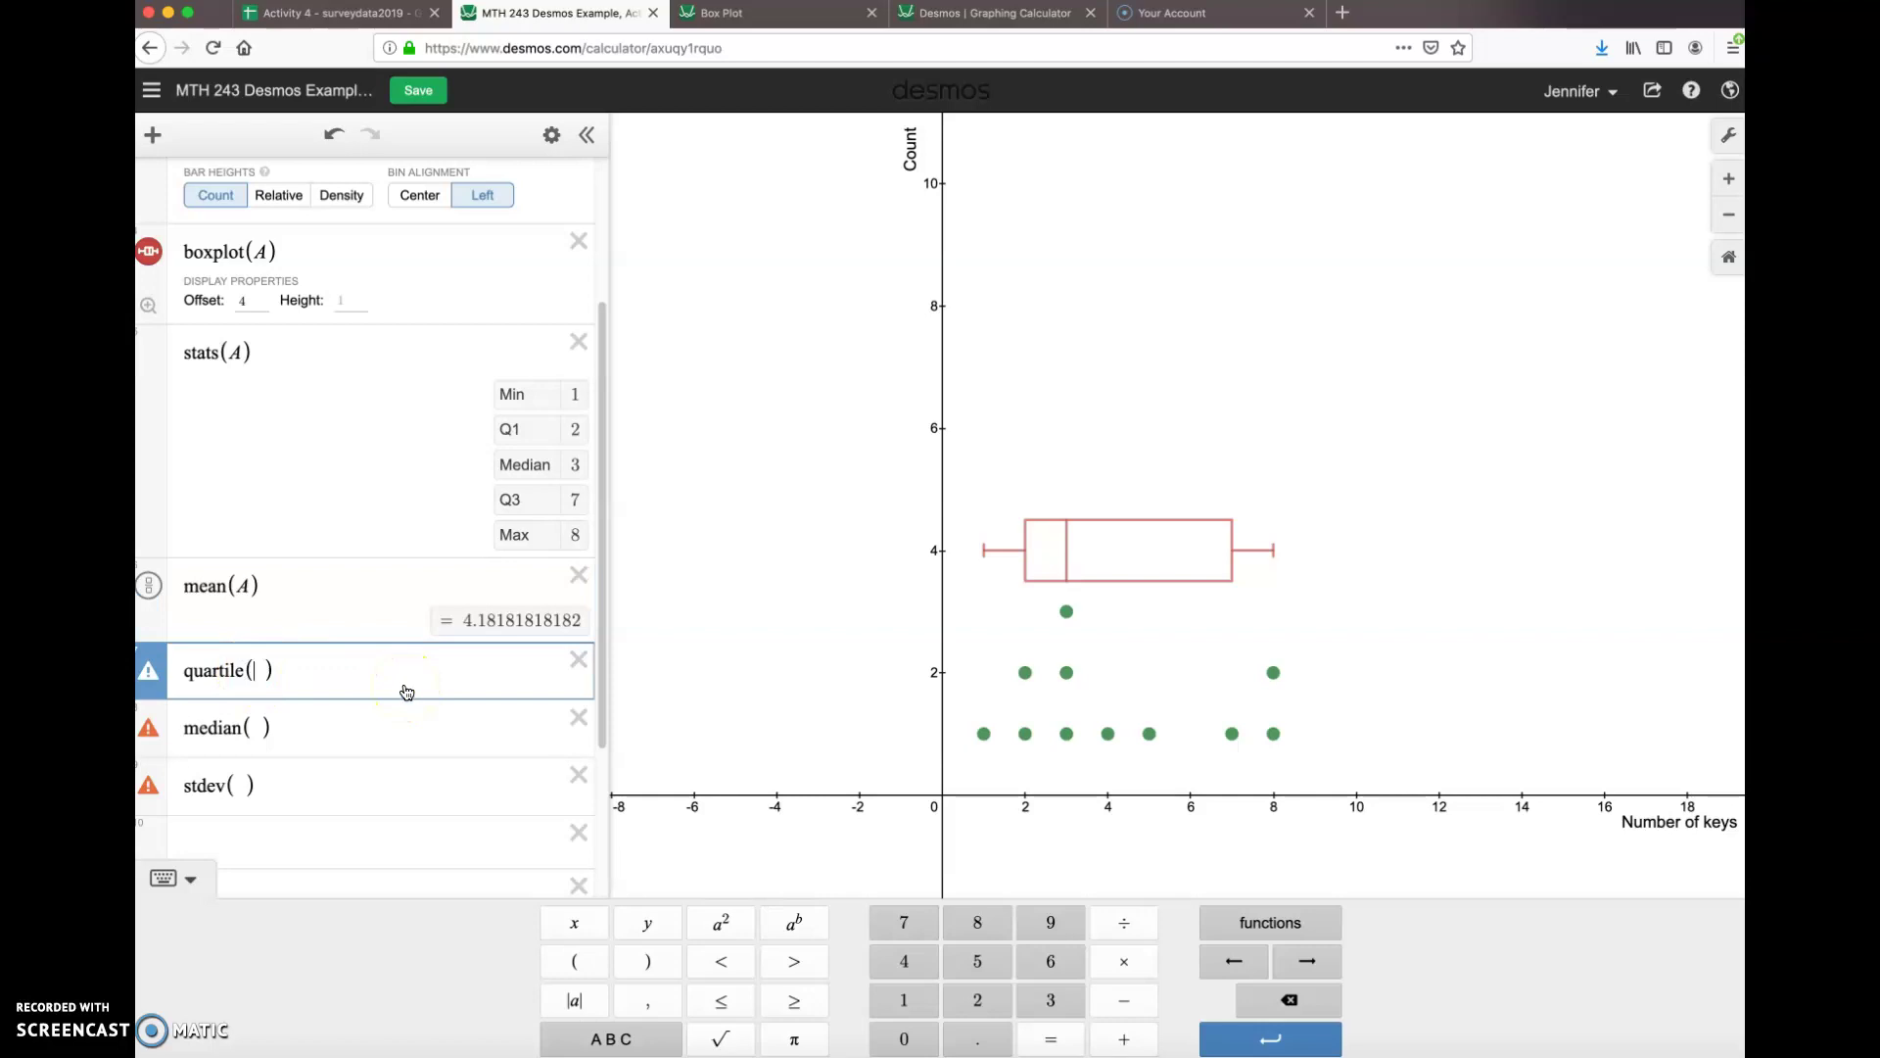
pyautogui.write('A')
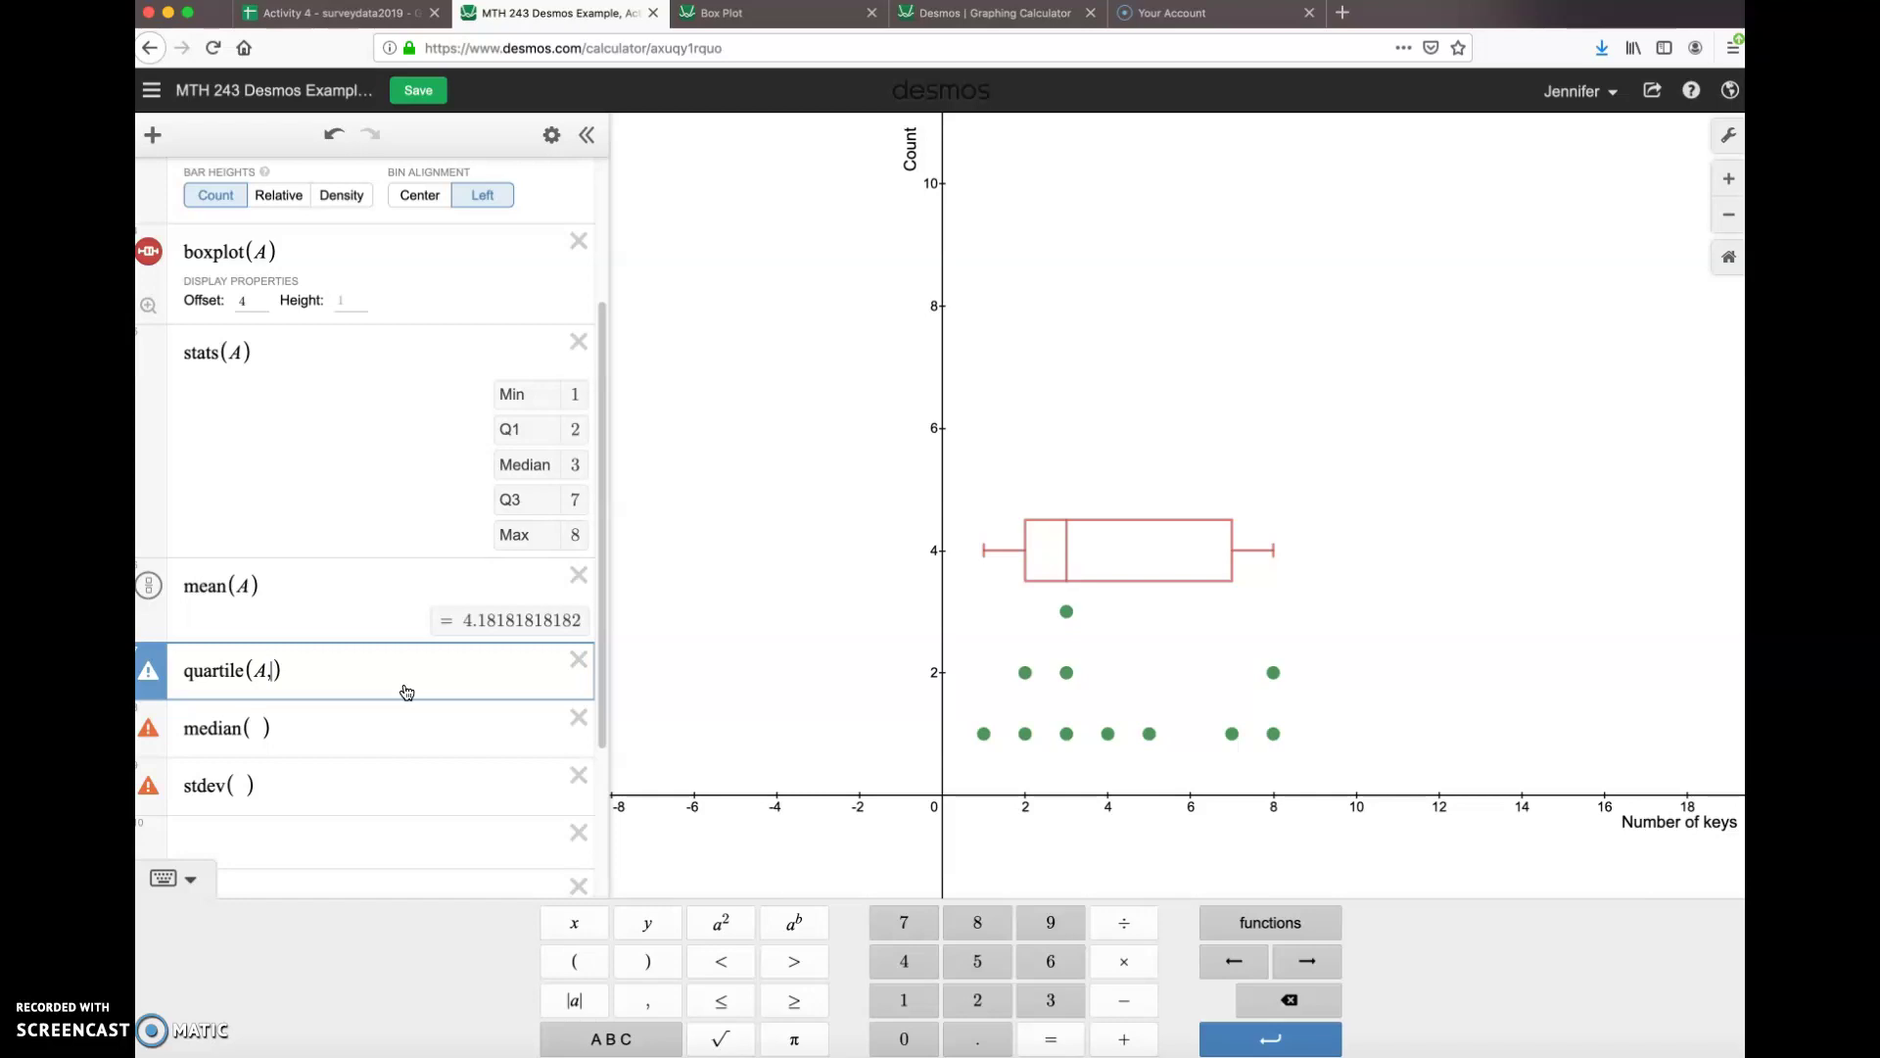
pyautogui.write(',3')
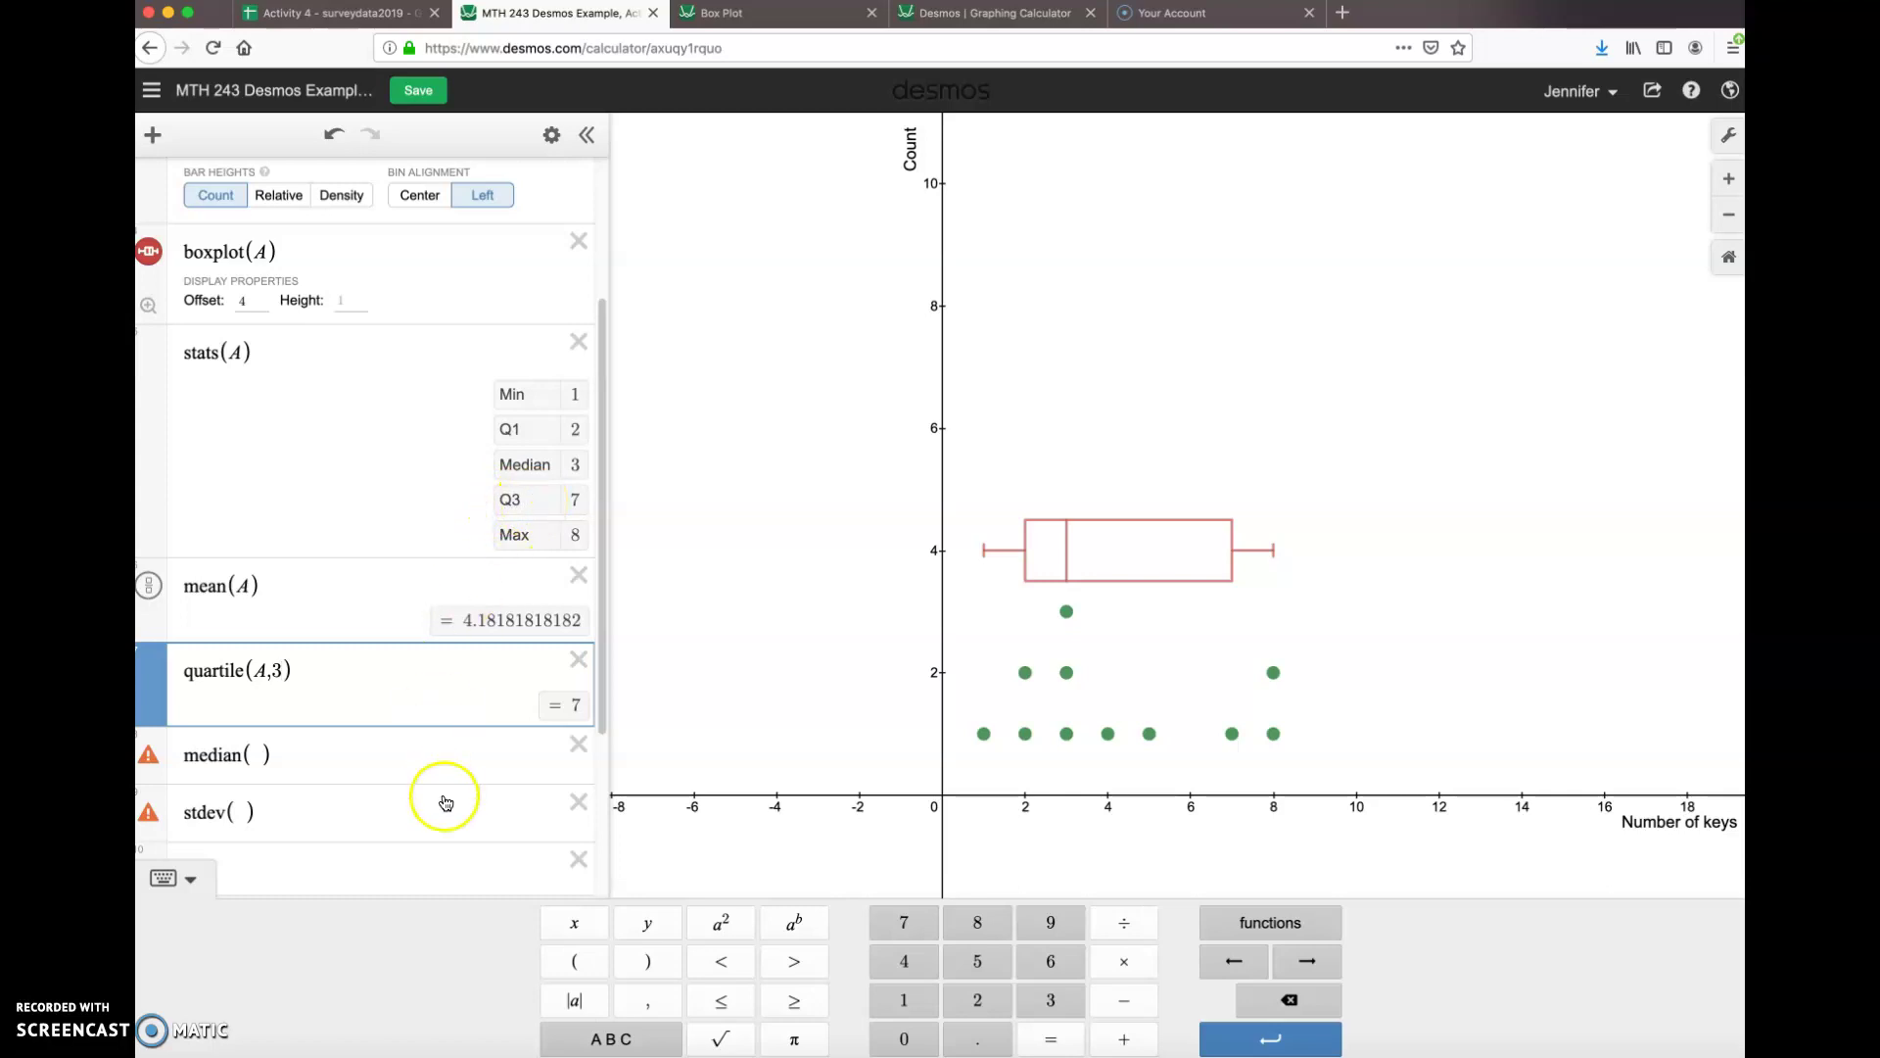
pyautogui.scroll(-1, 441, 798)
# Step: Confirm median(A) = 3 and enter stdev(A), which evaluates to 2.48266718745
pyautogui.click(256, 706)
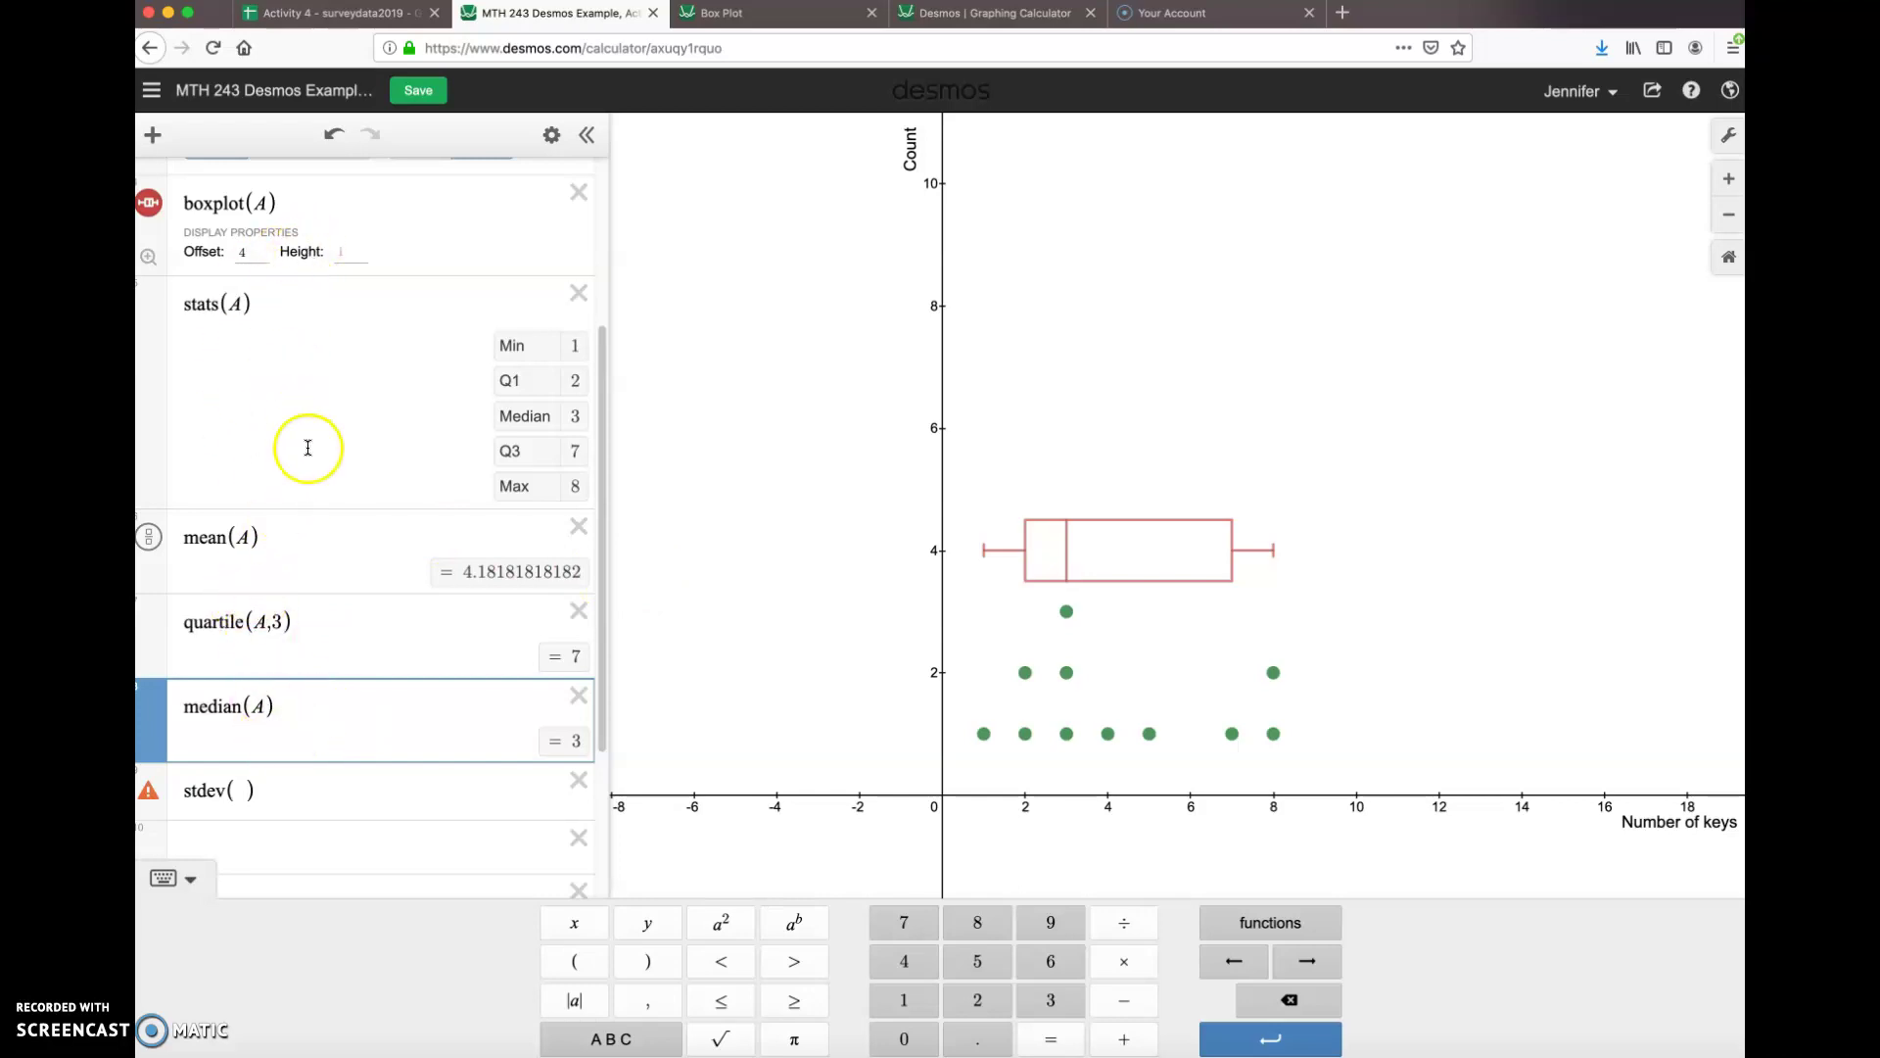
pyautogui.scroll(-2, 316, 781)
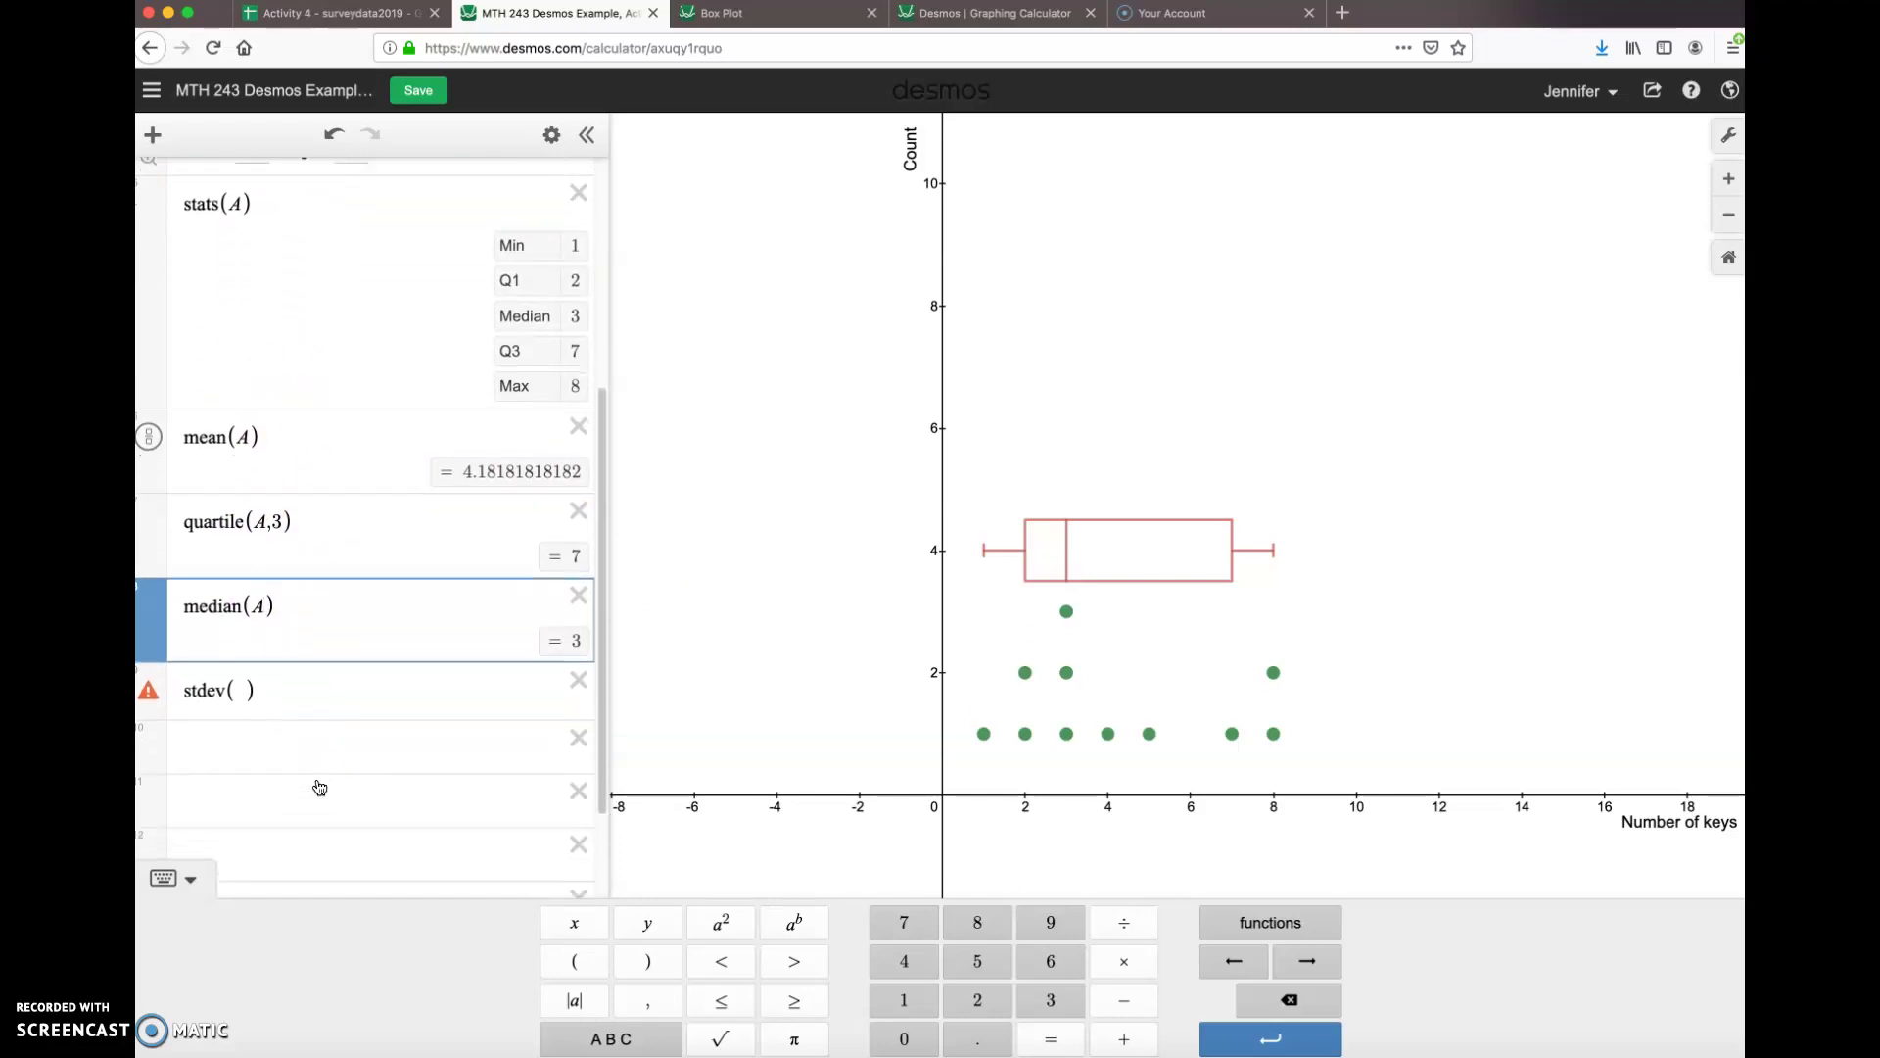
pyautogui.click(239, 691)
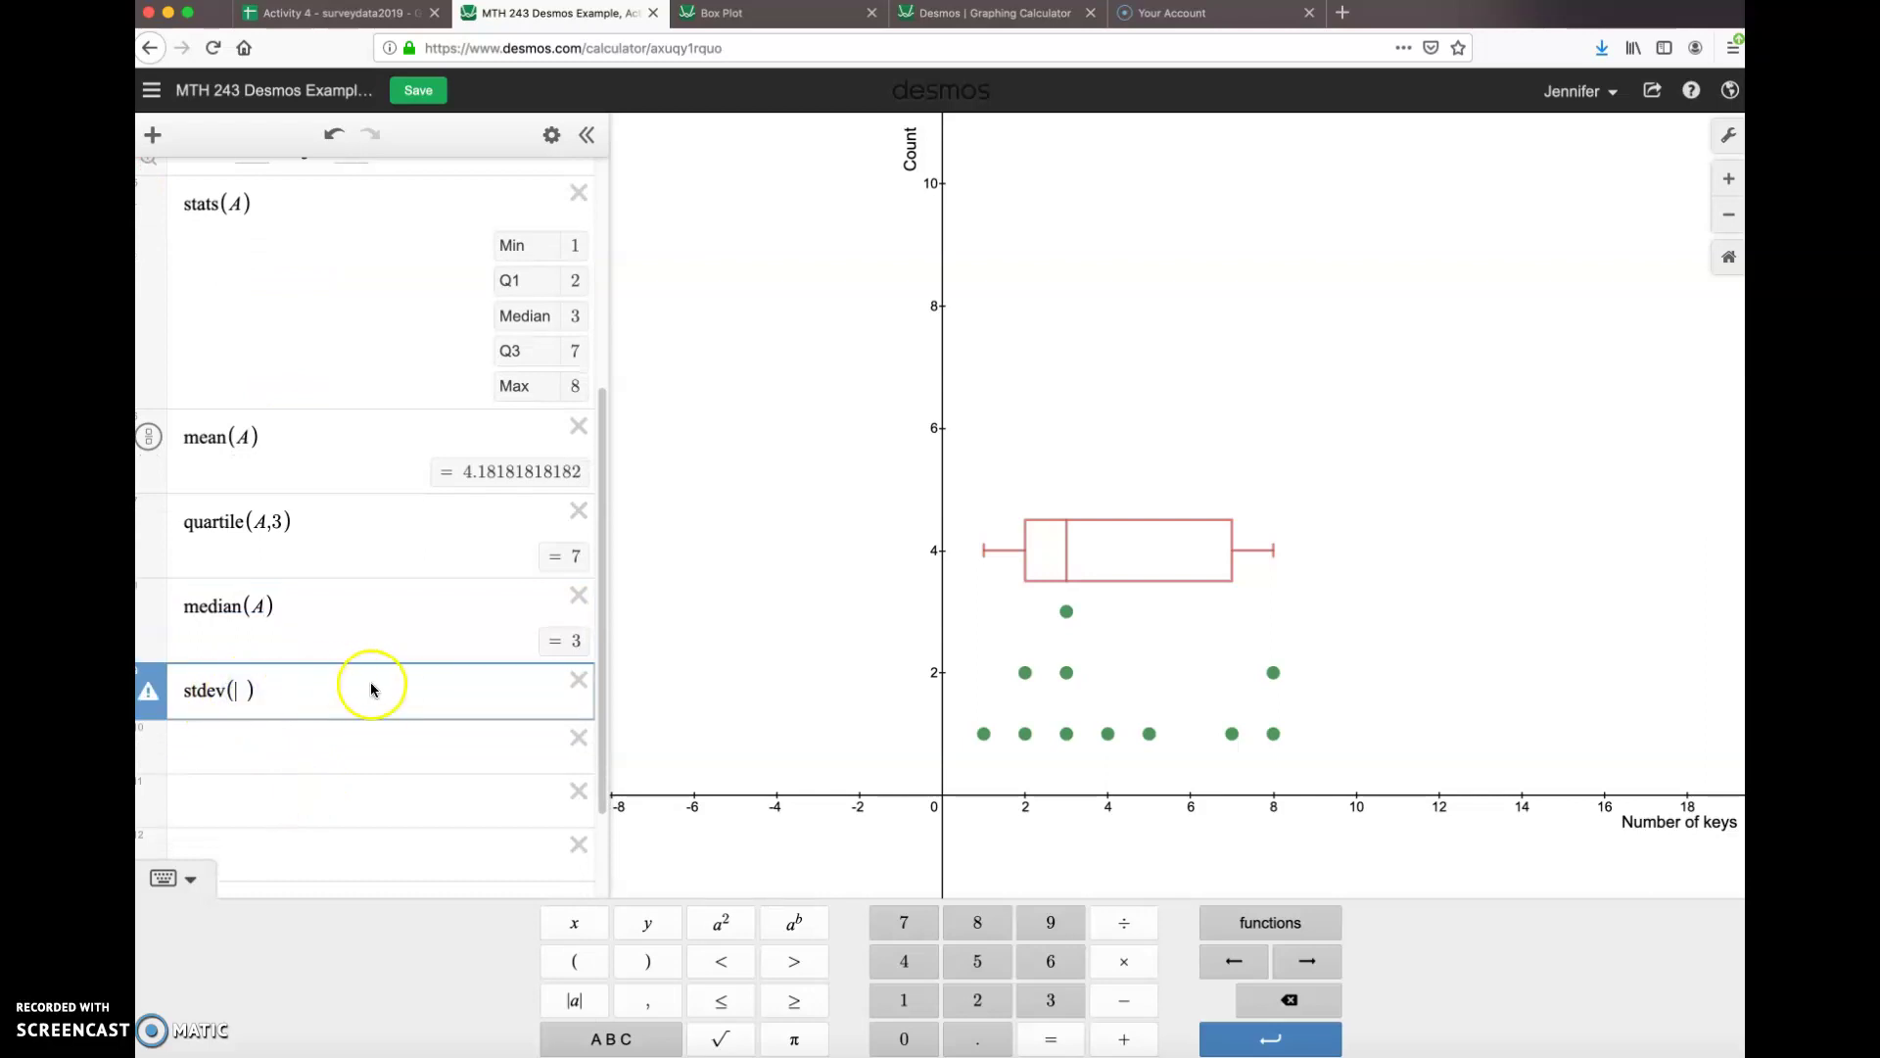
pyautogui.write('A')
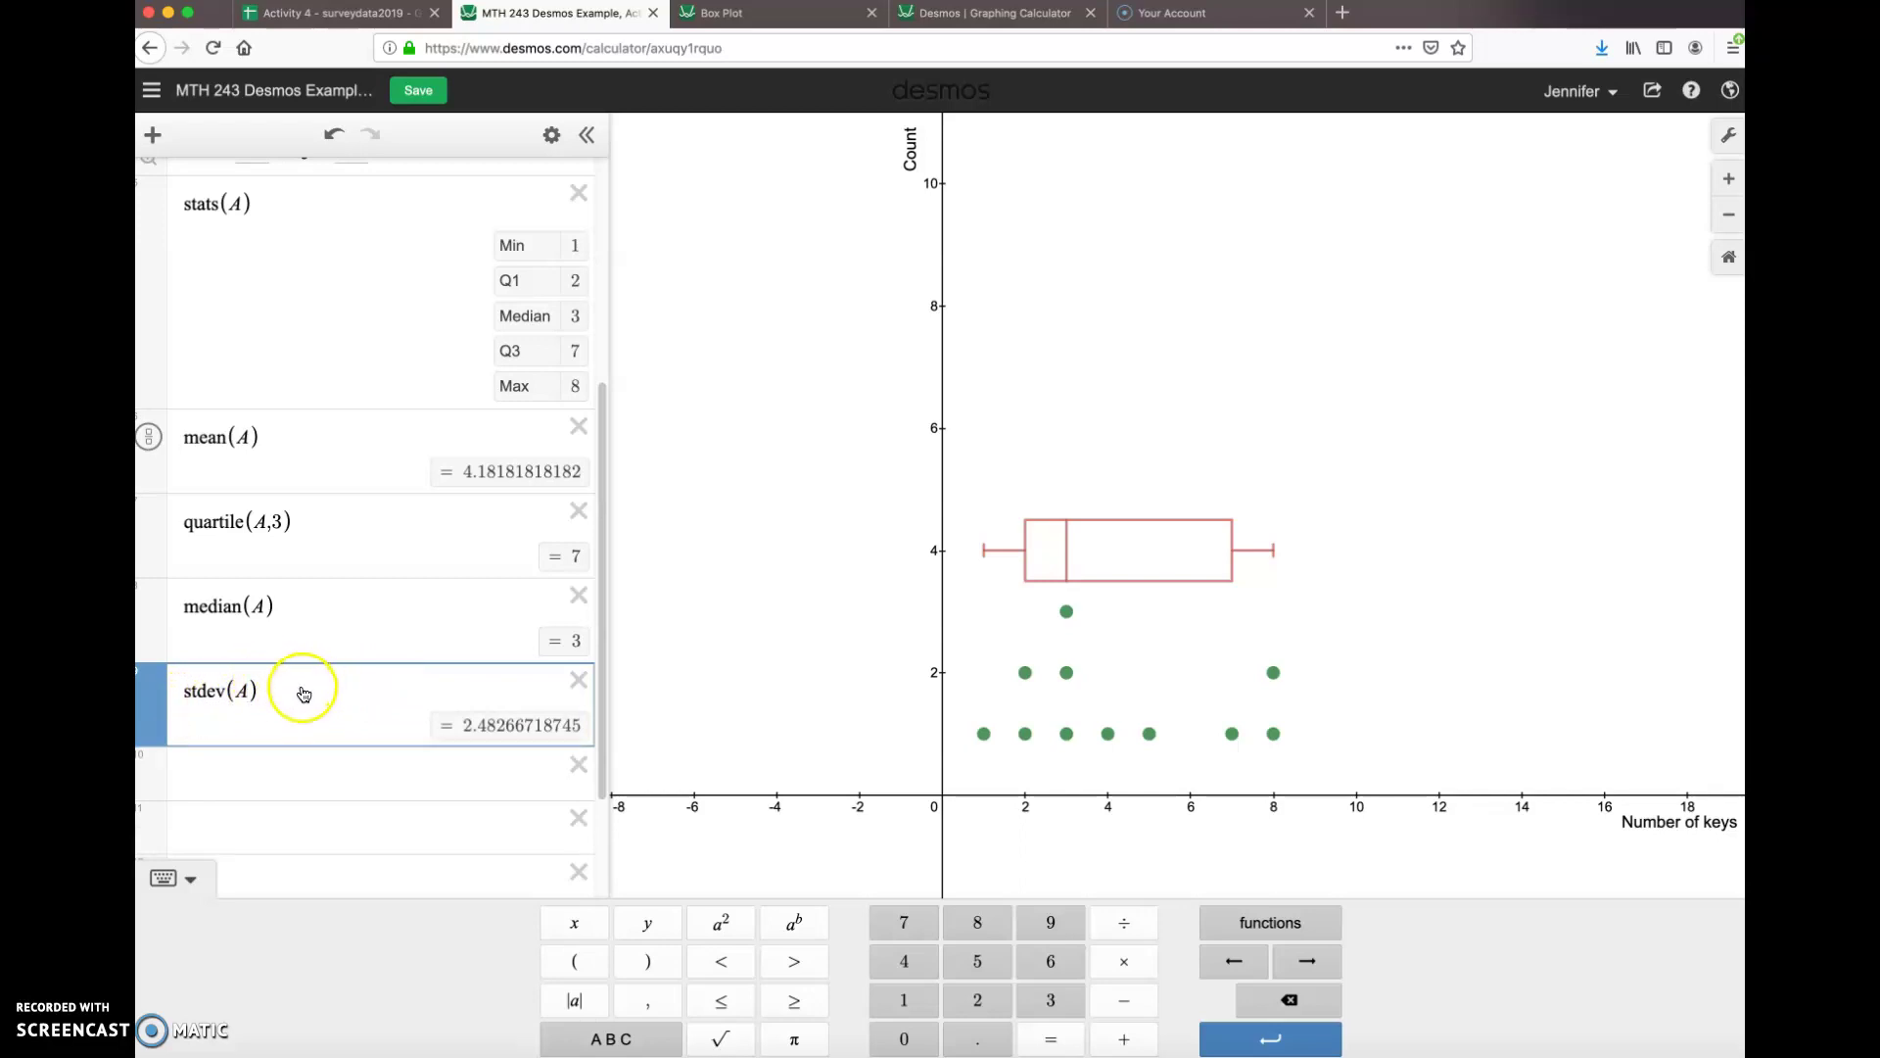
pyautogui.click(300, 775)
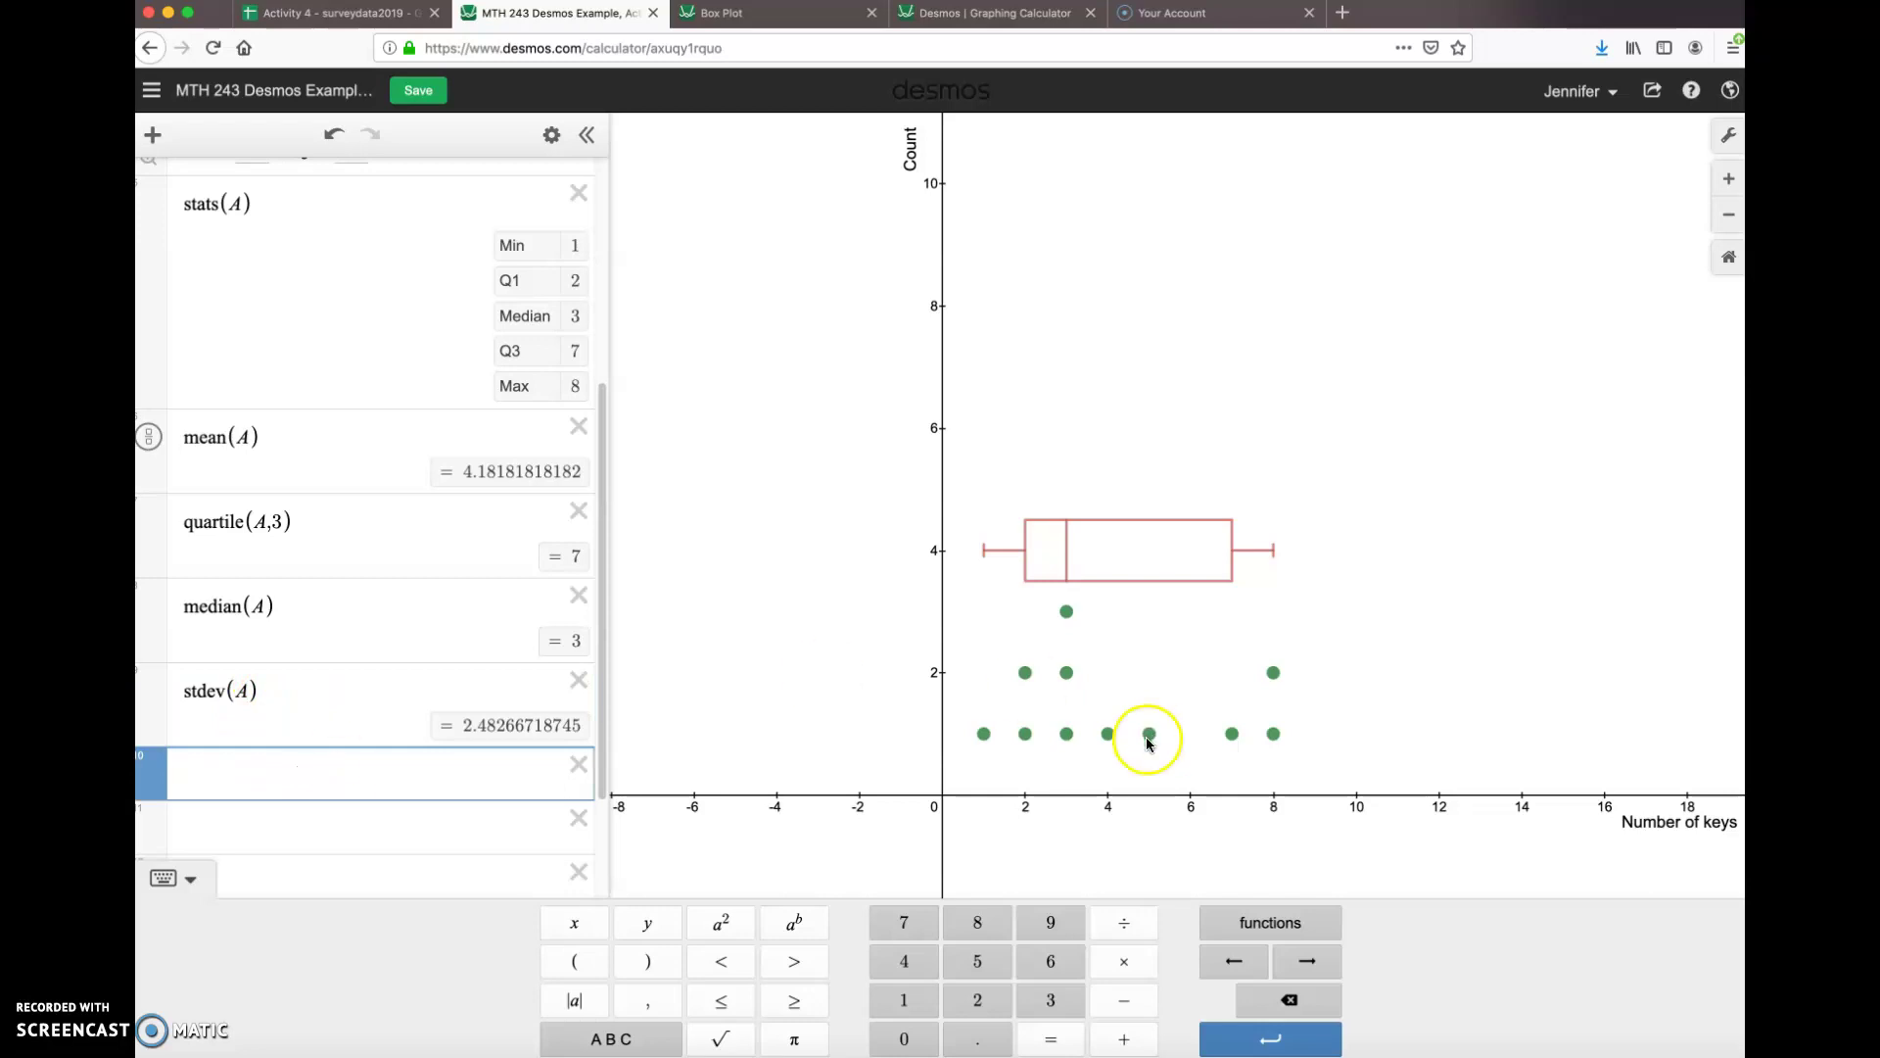
# Step: Add stdevp(A) from the Stats functions, evaluating to 2.36713028478
pyautogui.click(1272, 925)
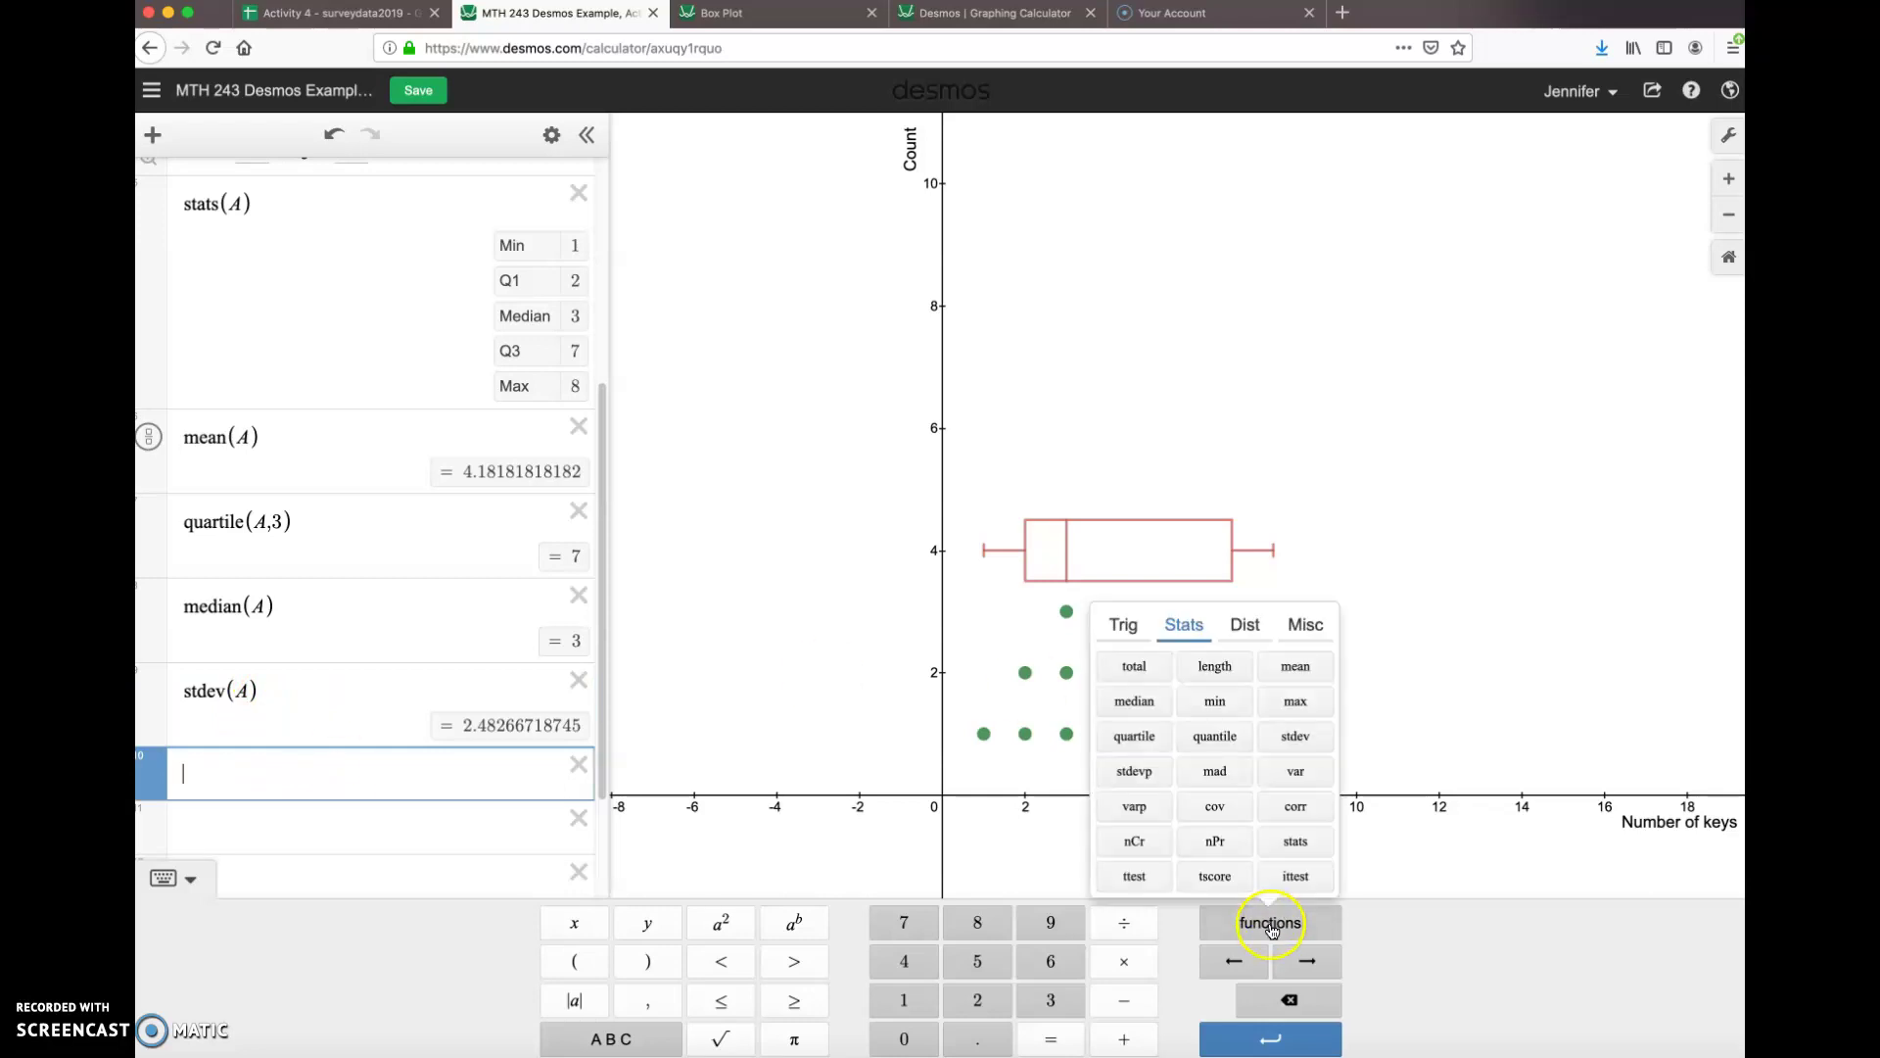
pyautogui.click(1156, 782)
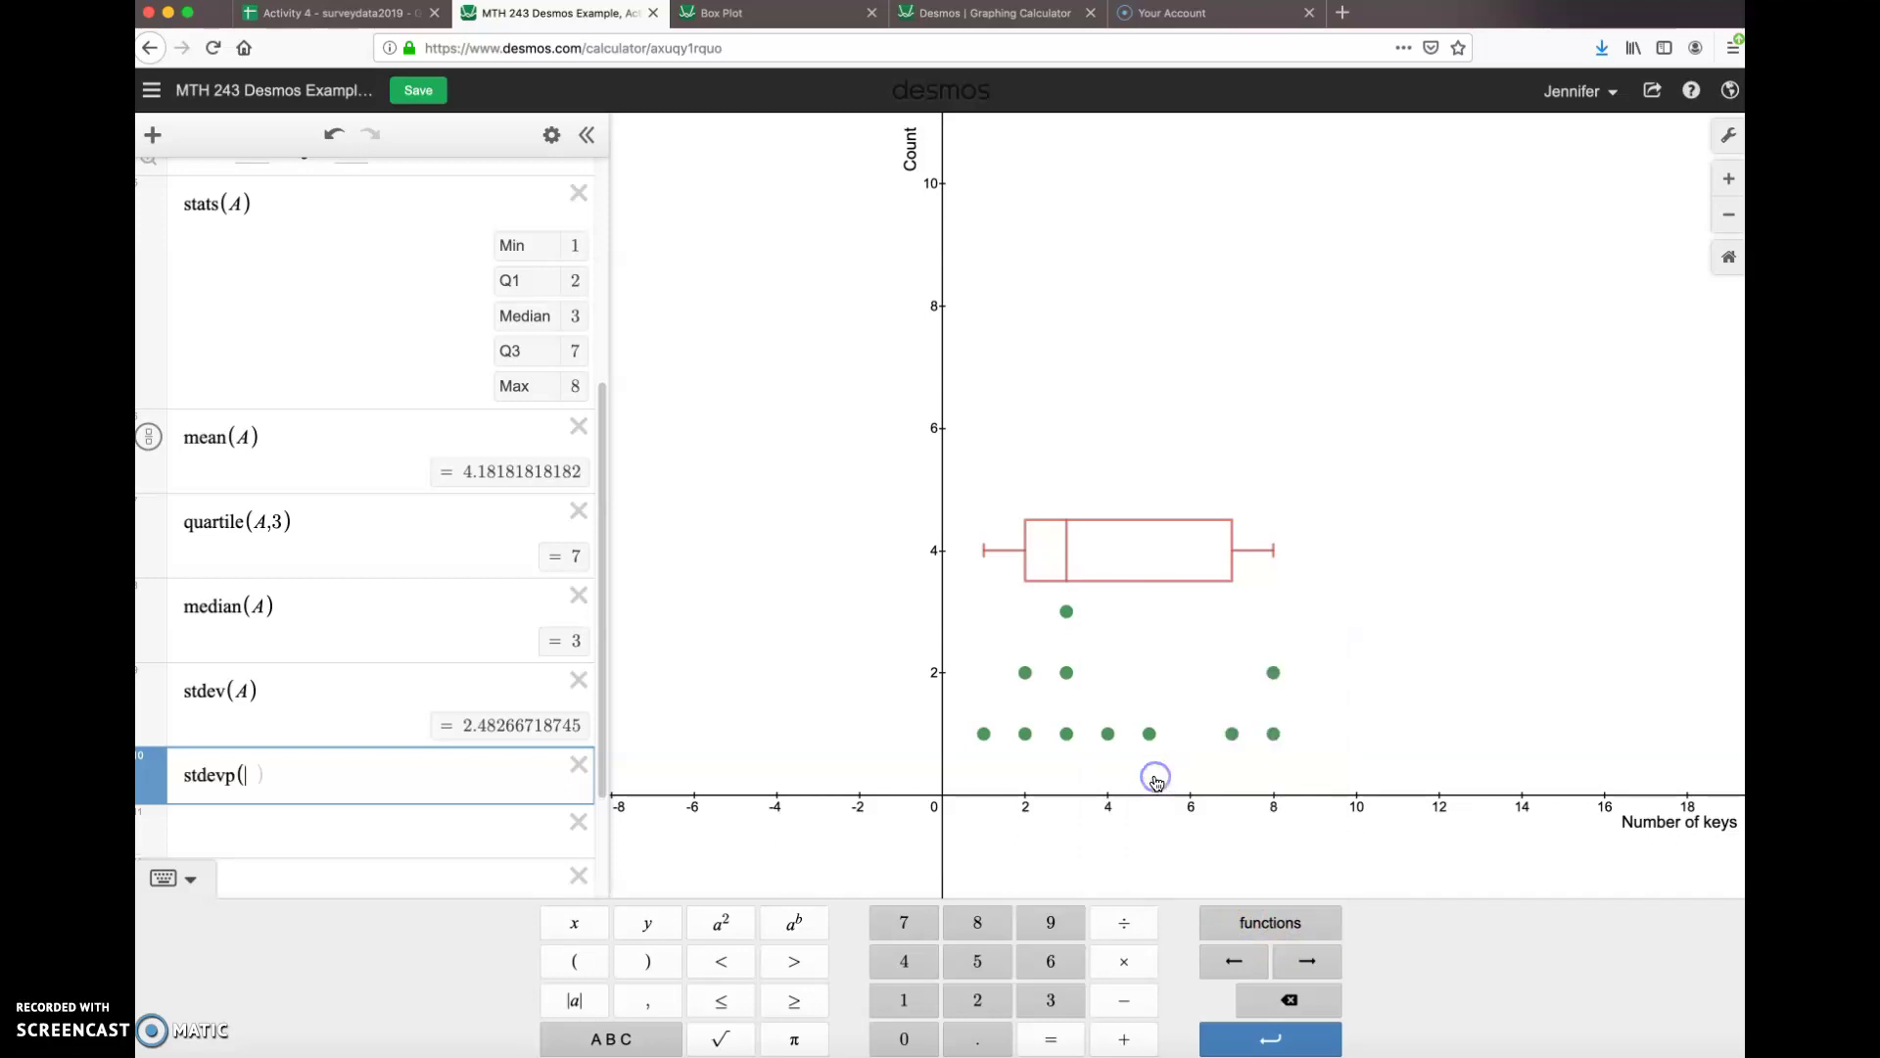
pyautogui.write('A')
pyautogui.press('Right')
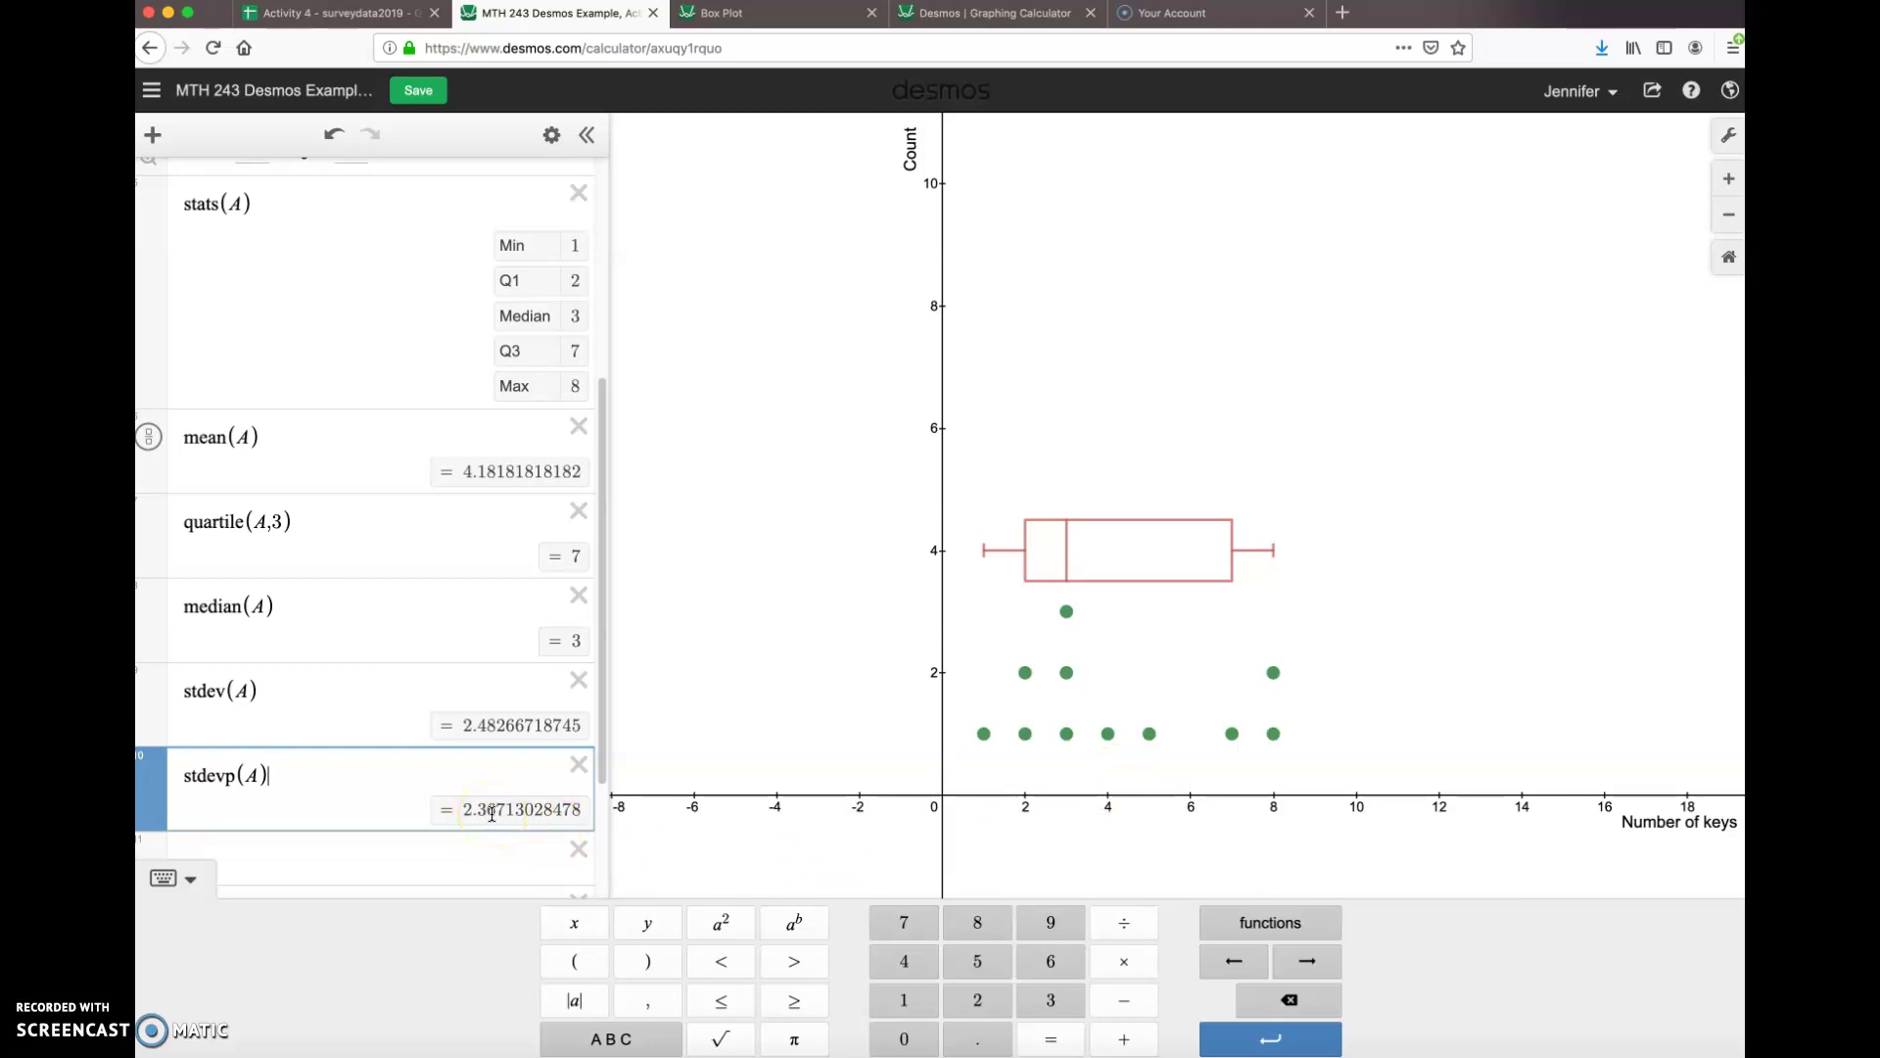
# Step: Show the Dist function category with histogram, dotplot, boxplot, normaldist, tdist, pdf and cdf
pyautogui.click(1289, 923)
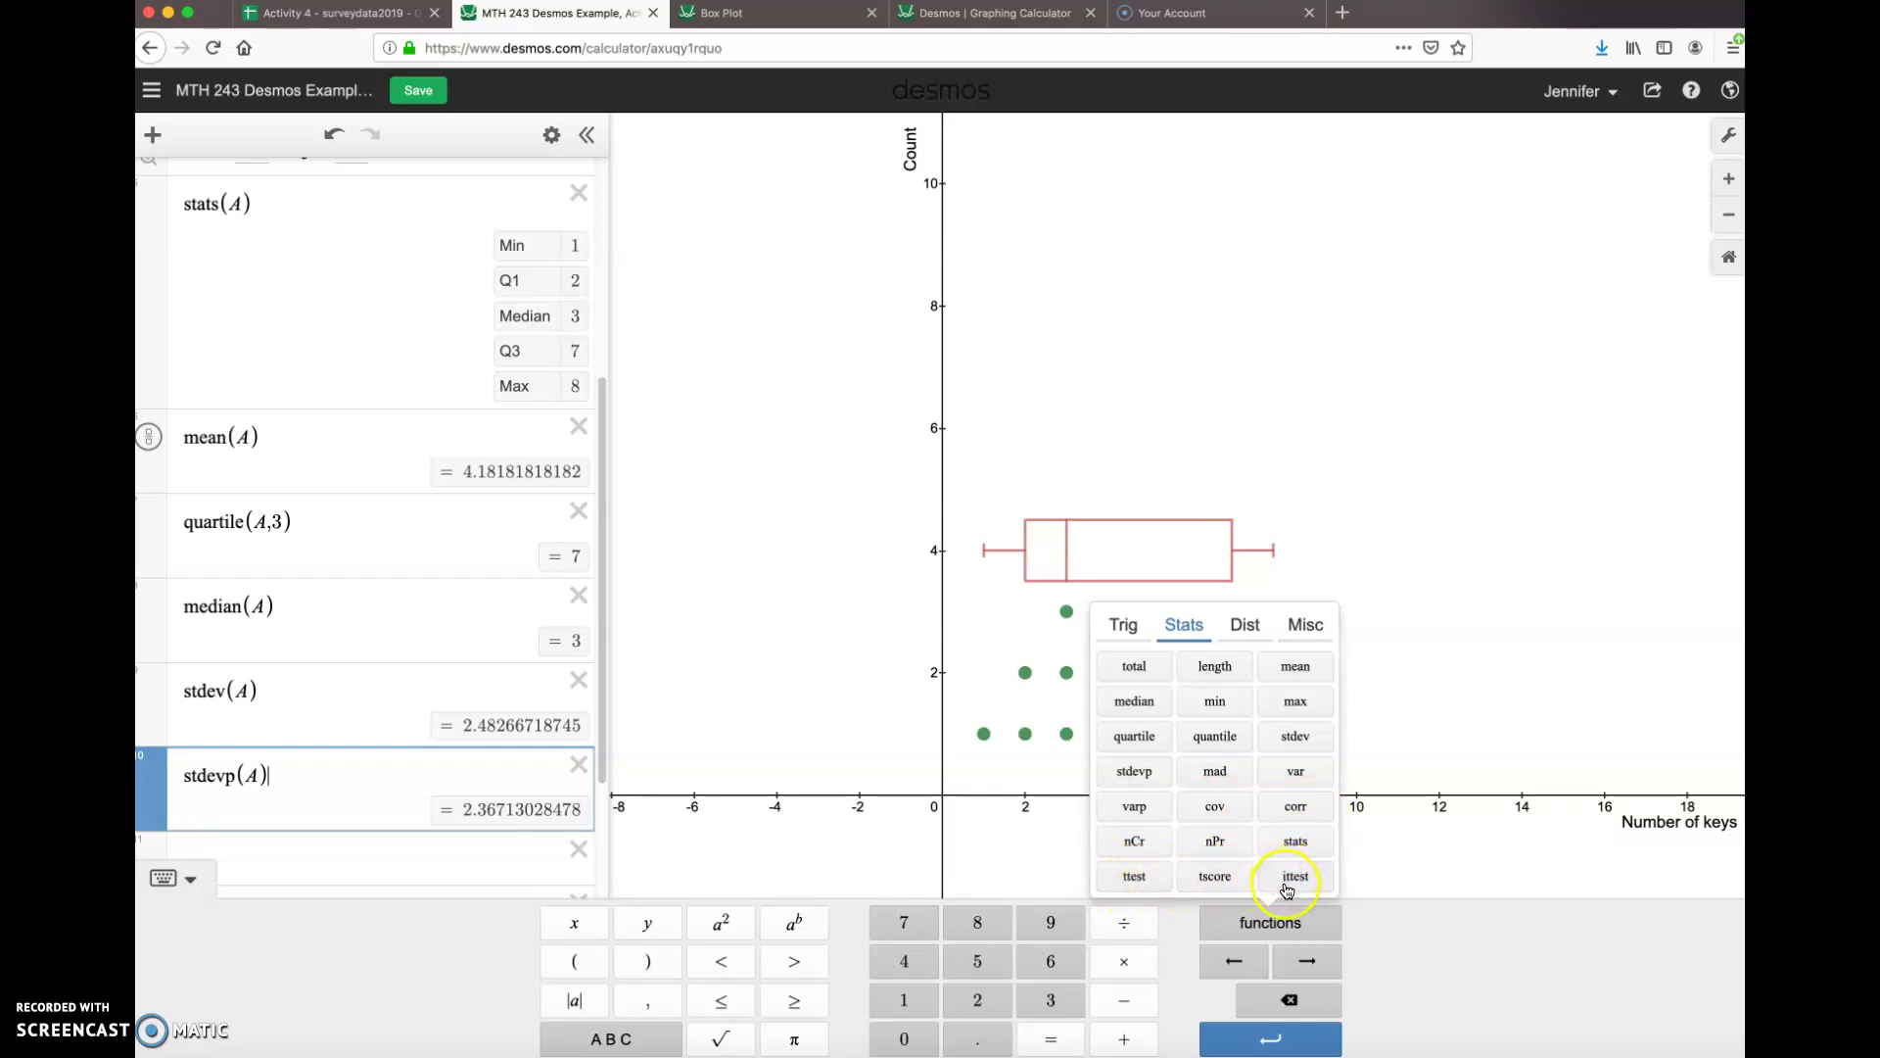
pyautogui.click(1307, 626)
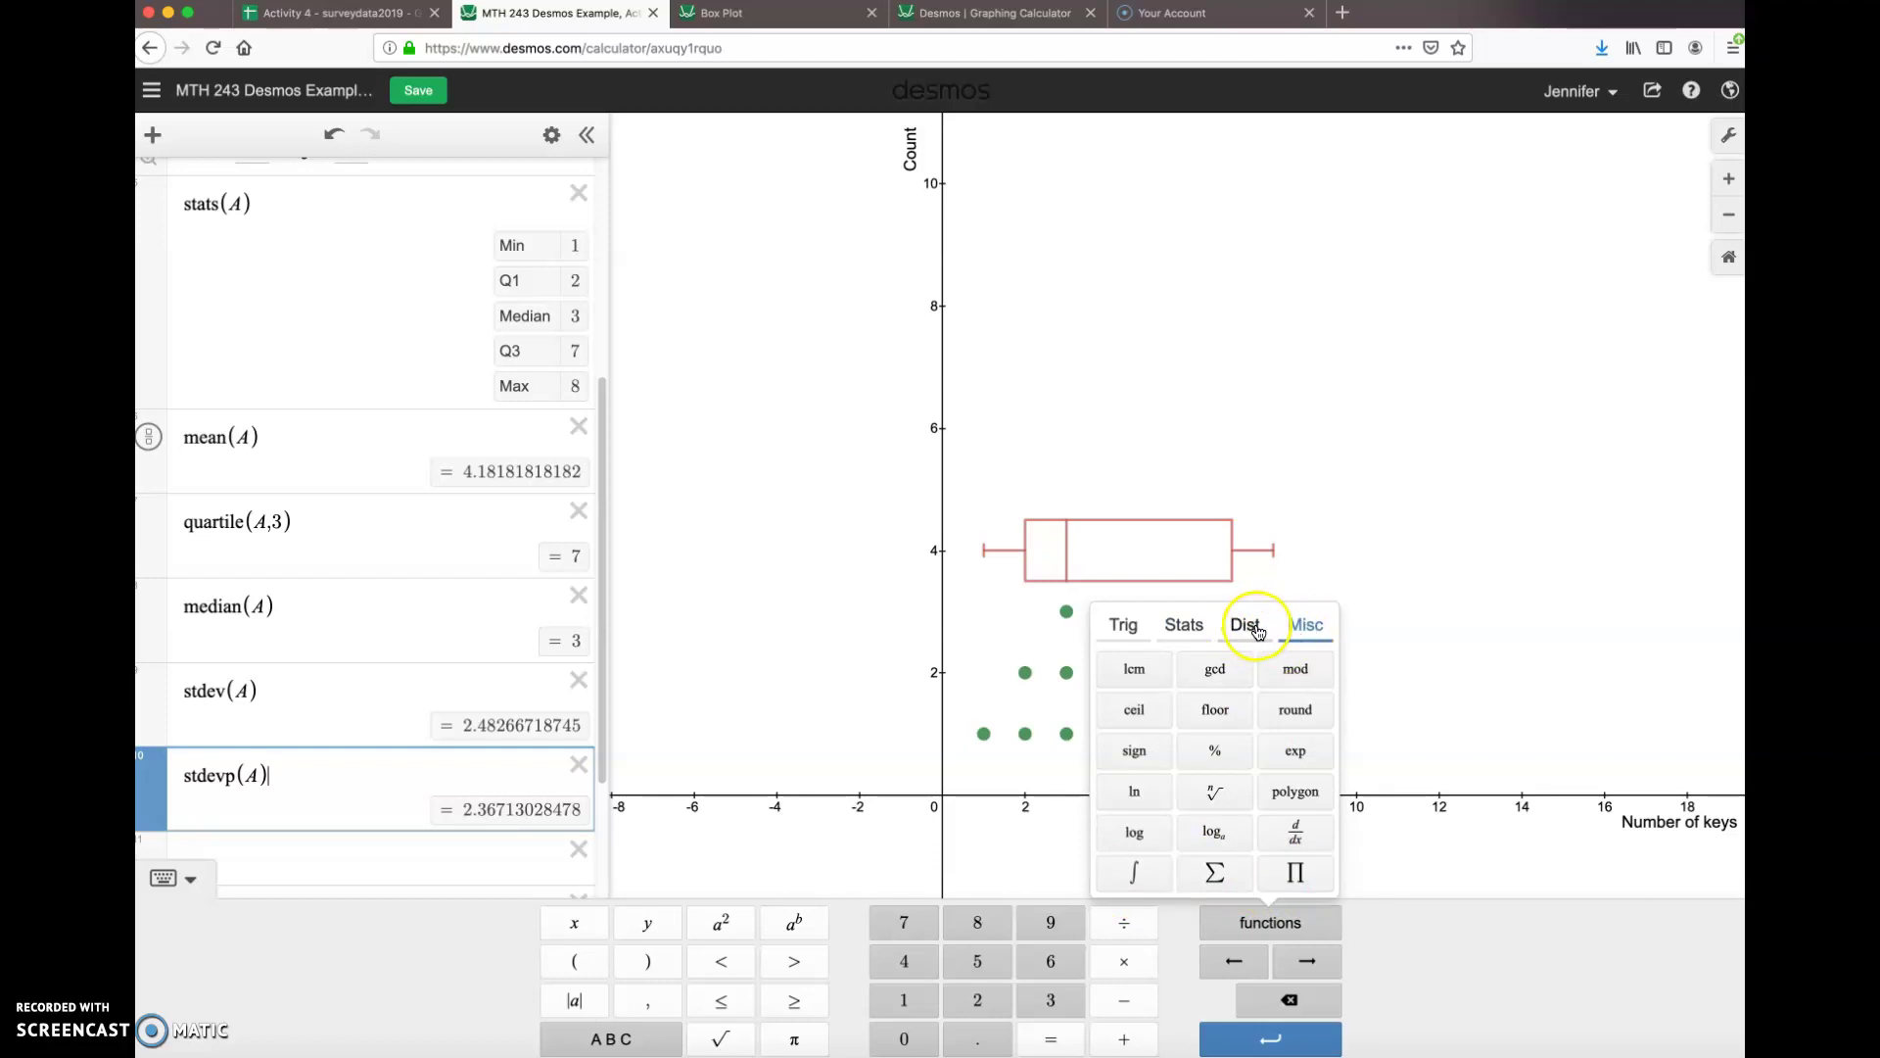
pyautogui.click(1195, 626)
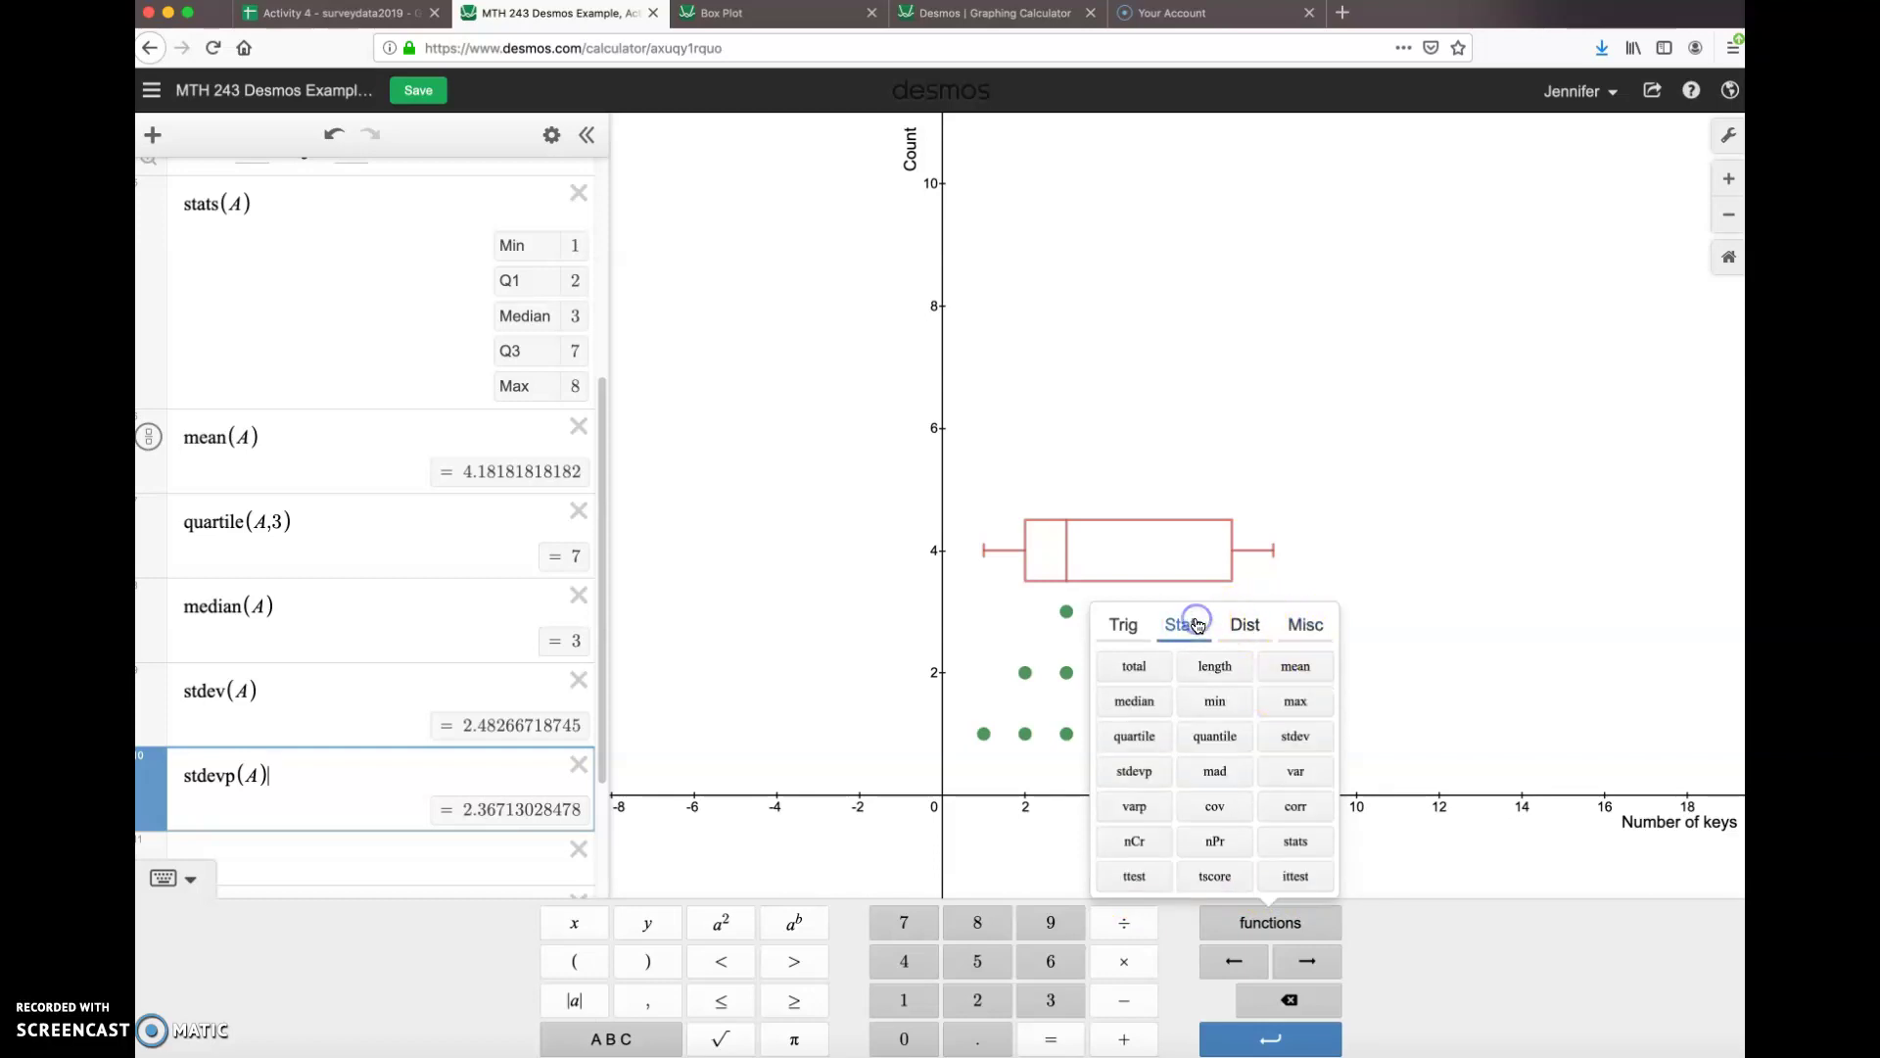
pyautogui.click(1248, 622)
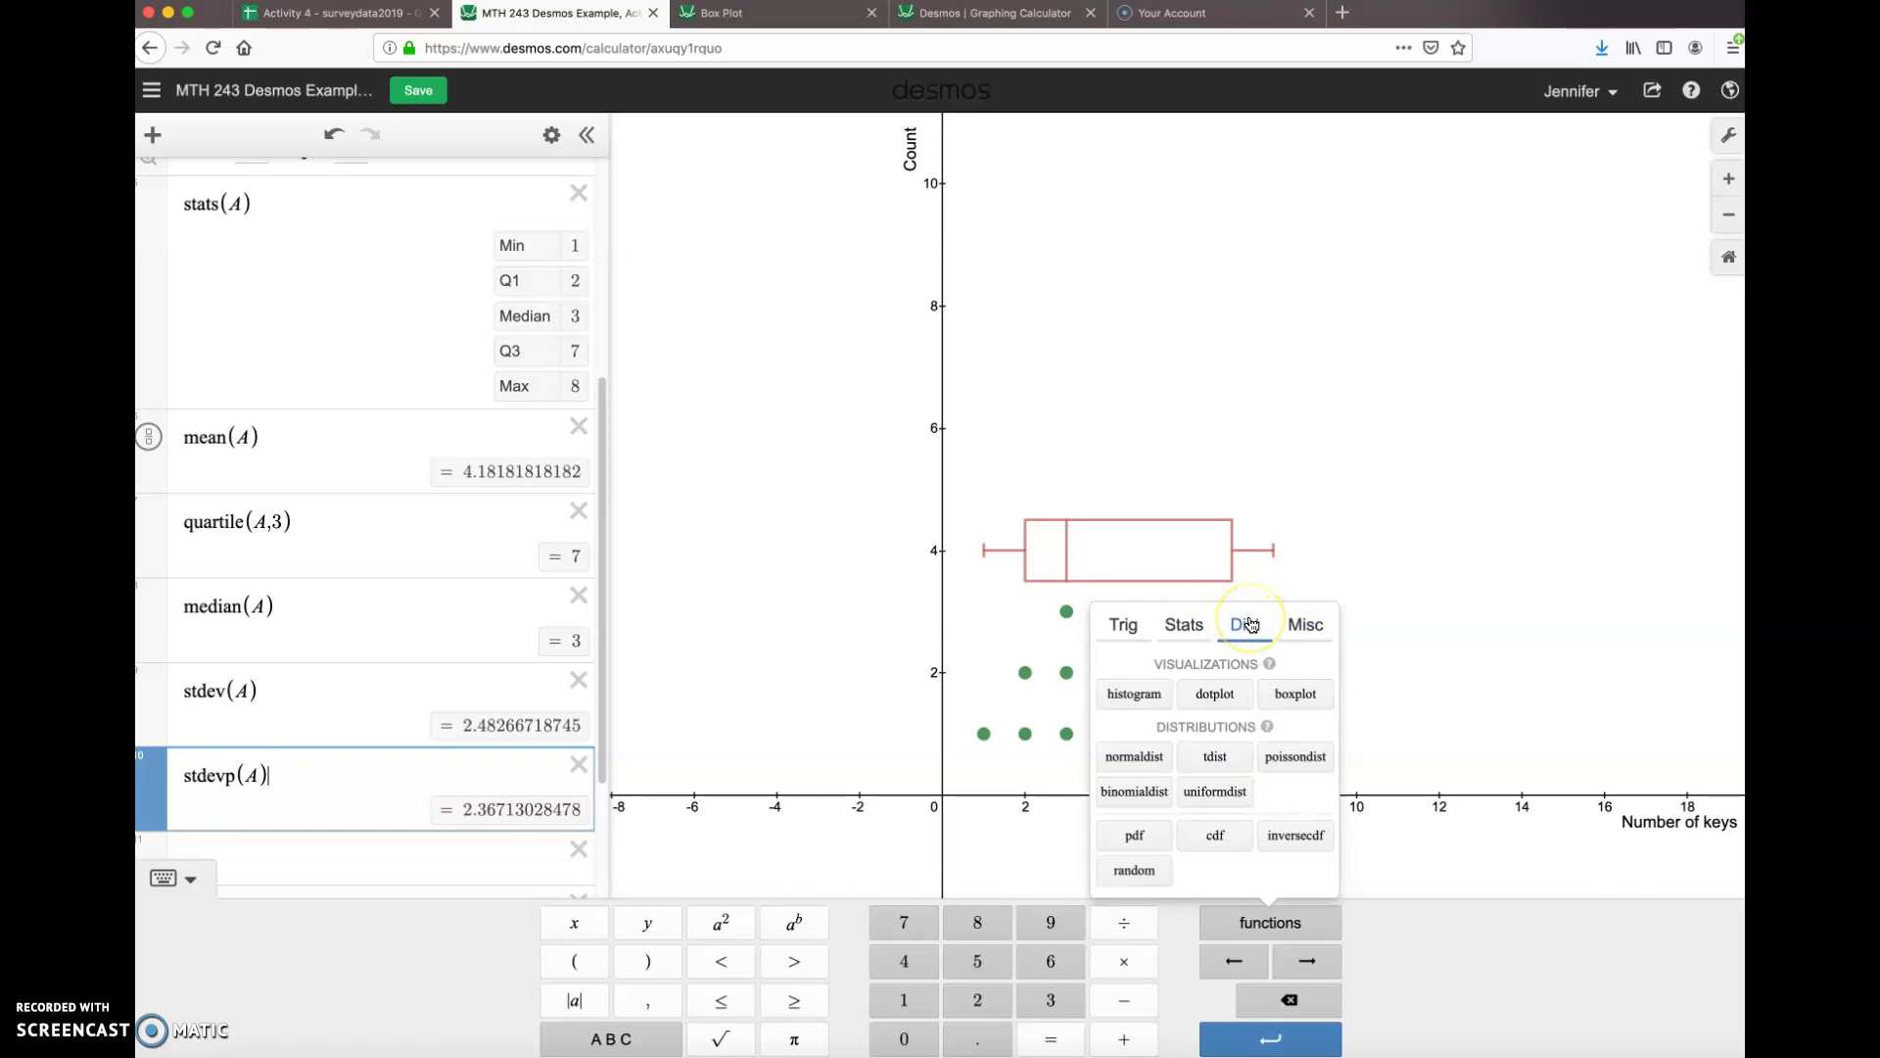
pyautogui.click(1267, 624)
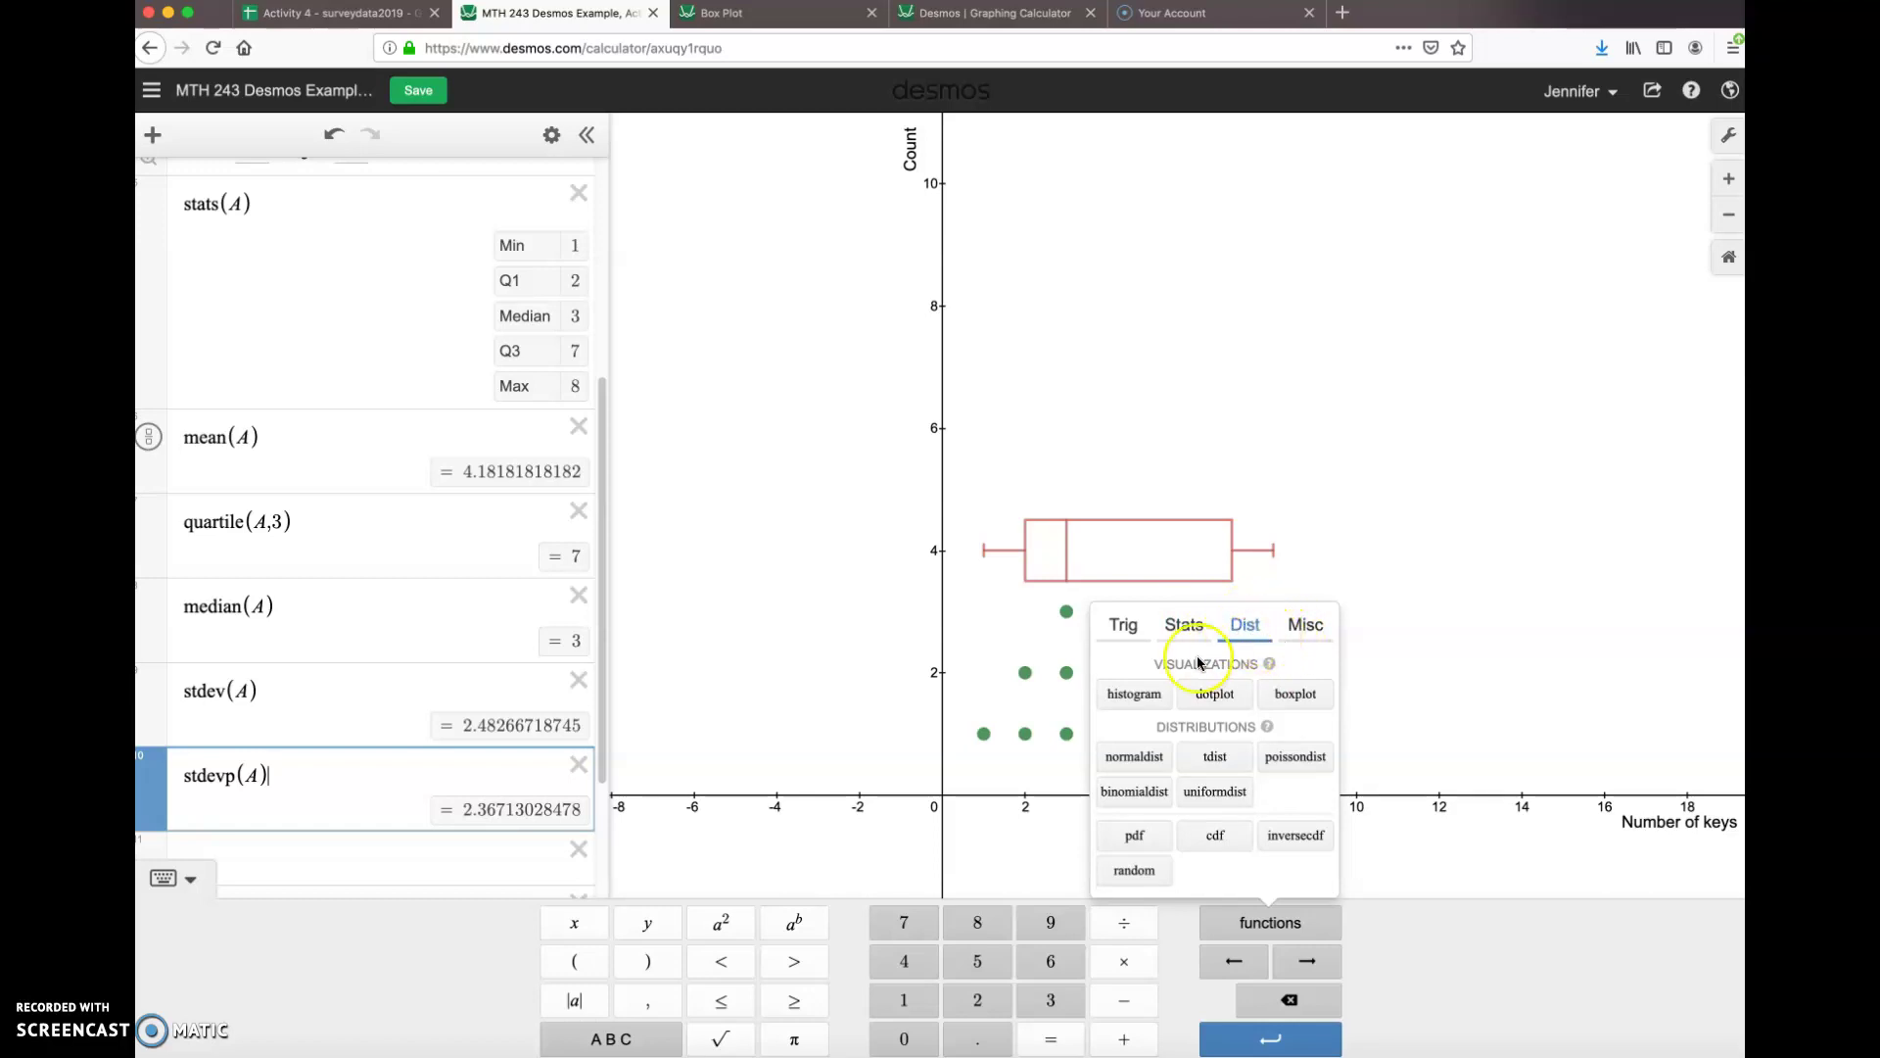